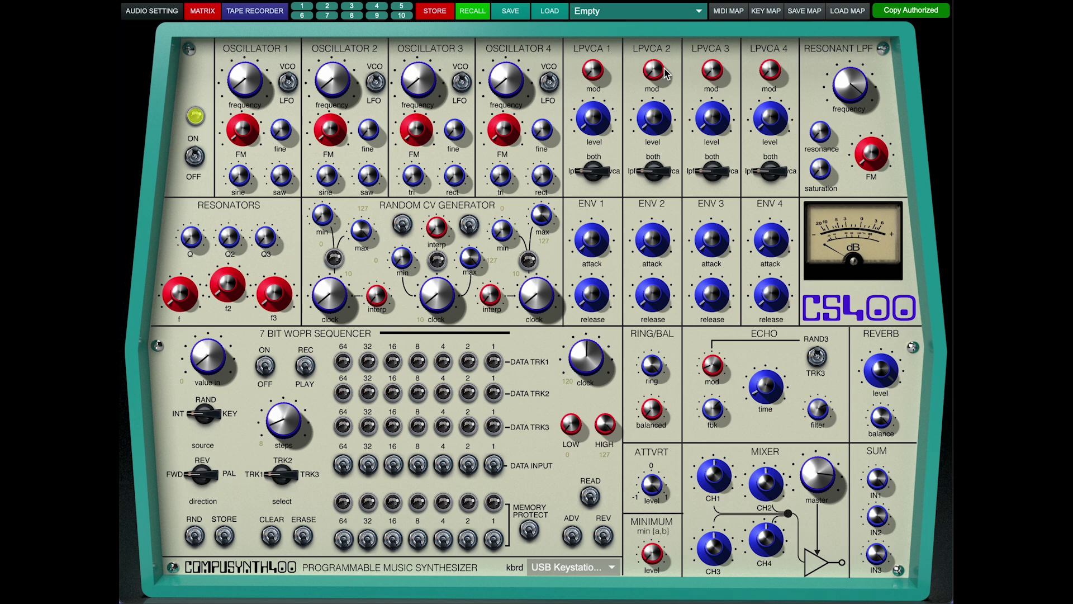
- Audition the Resonating Sequence and TBish presets, adjusting the resonant low-pass filter frequency while TBish is loaded
click(644, 10)
click(643, 28)
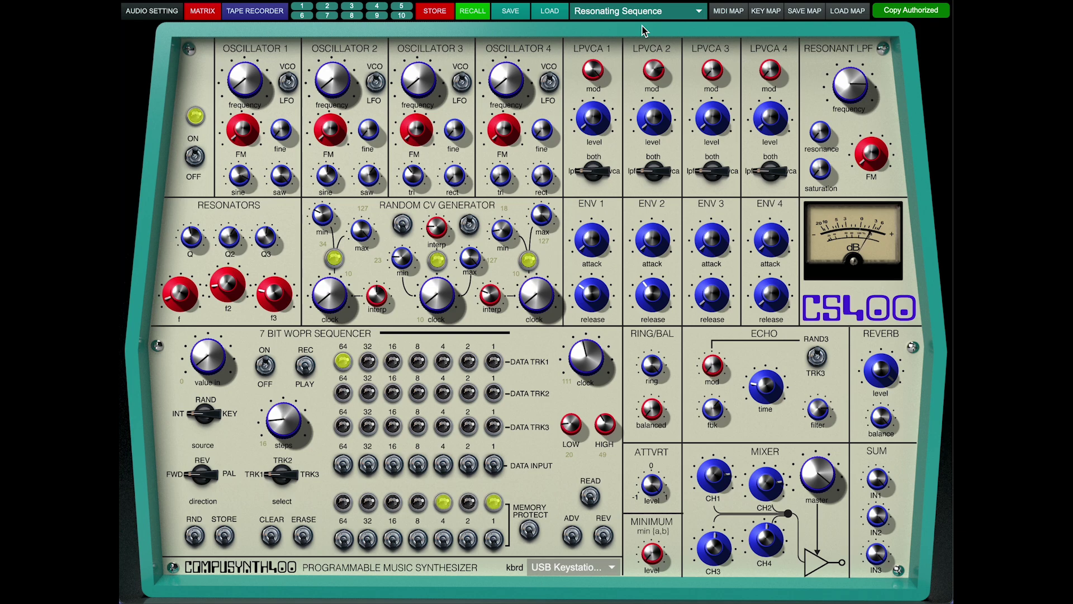
click(635, 13)
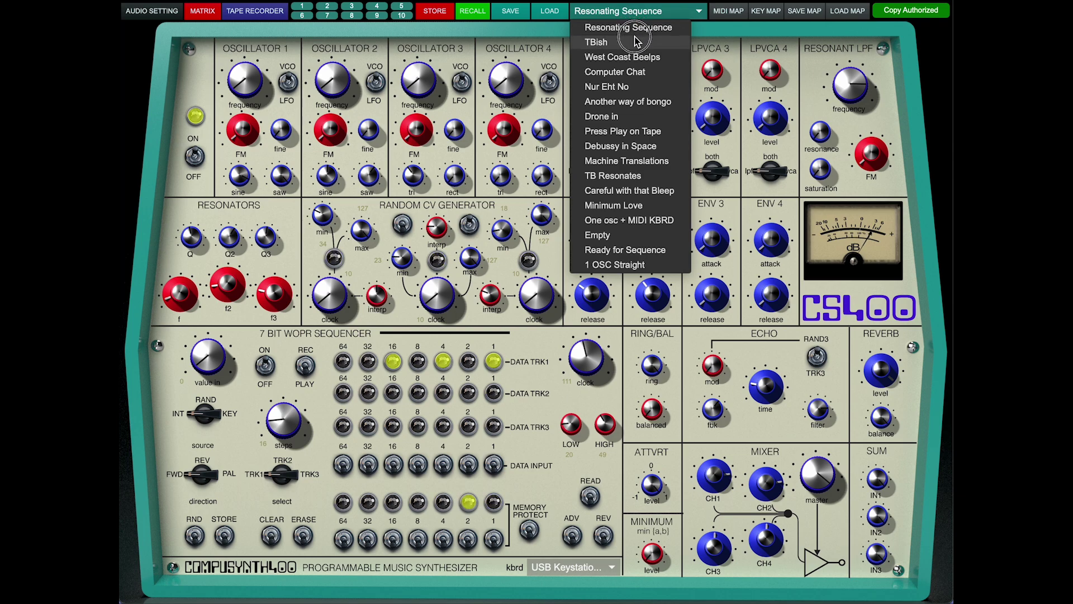
click(635, 41)
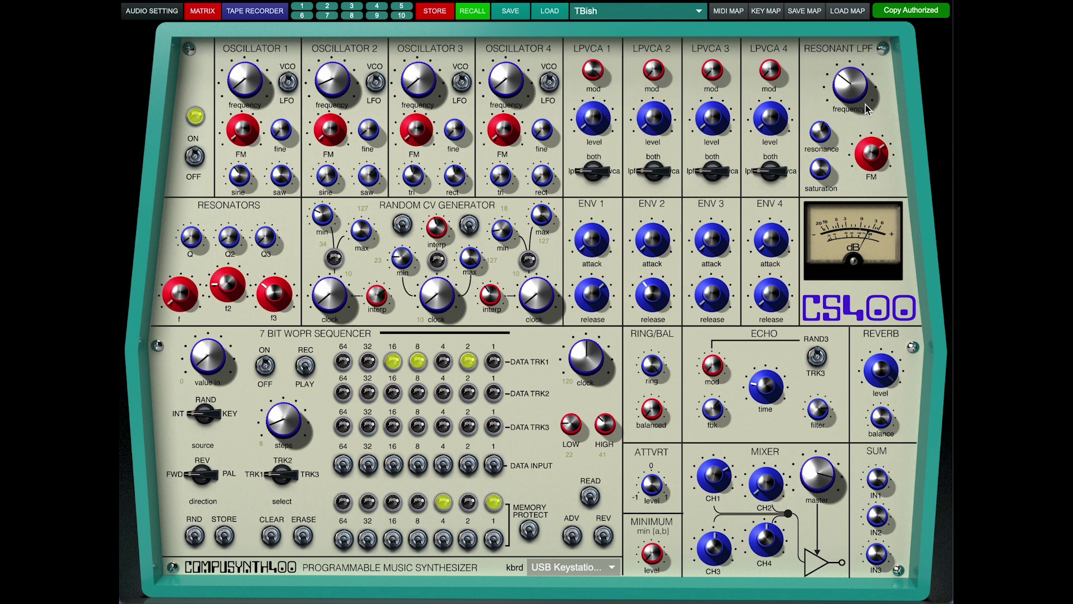
drag(860, 89, 866, 80)
- Load the West Coast Beelps preset and adjust the release and attack of envelope 1
click(632, 11)
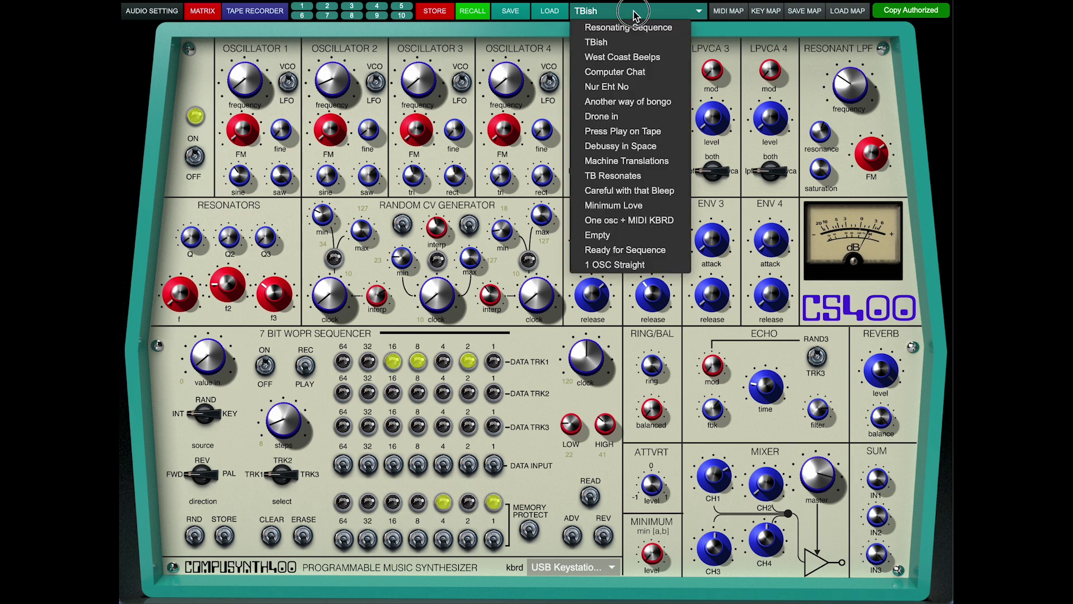
click(630, 56)
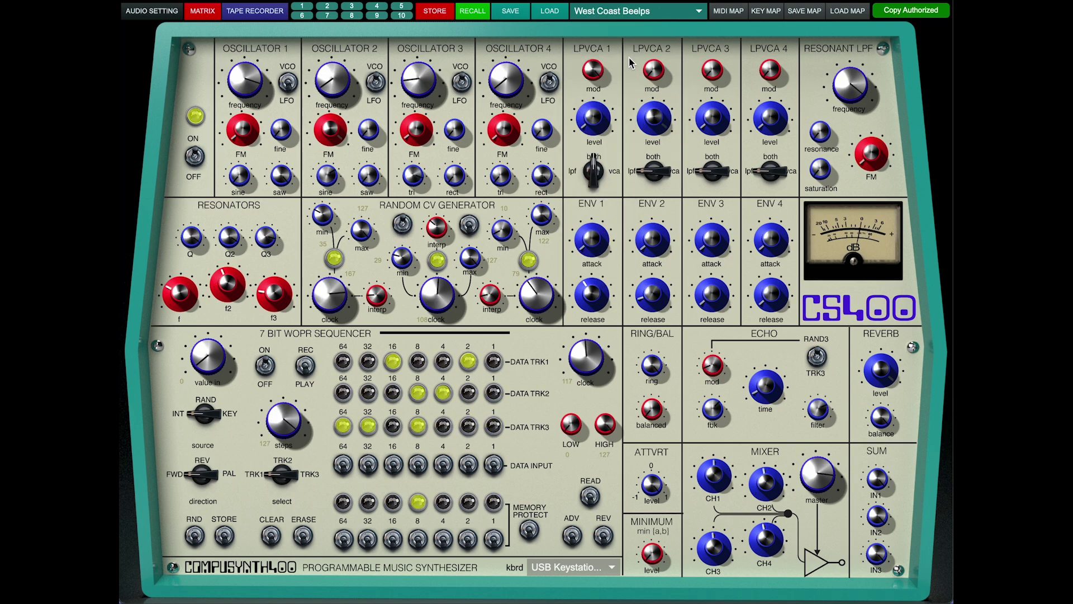
drag(598, 295, 600, 279)
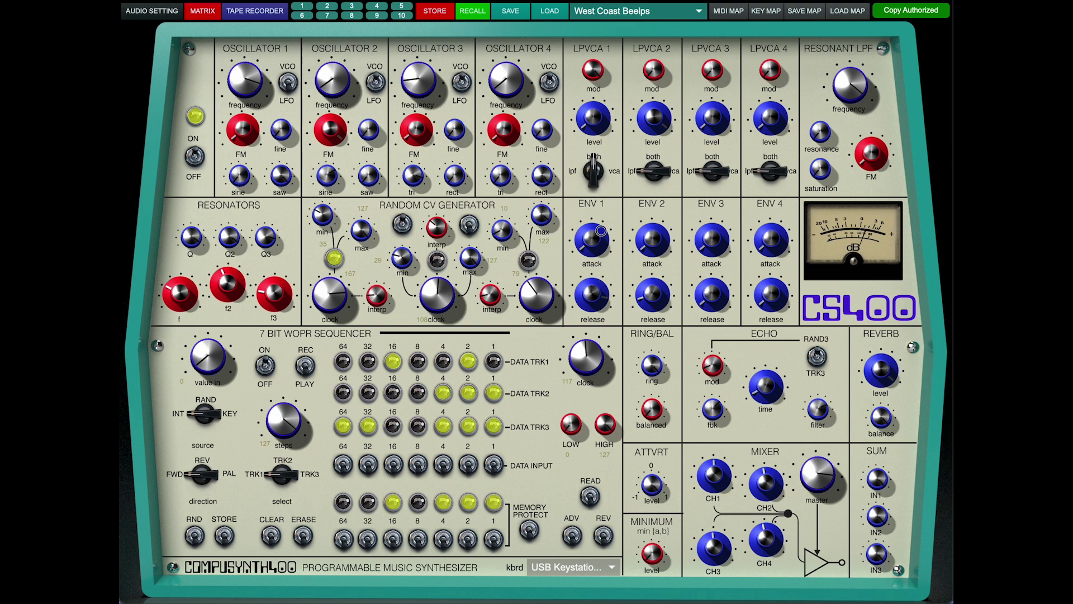
drag(600, 239, 603, 288)
- Audition the Computer Chat preset and the Nur Eht No preset
click(611, 12)
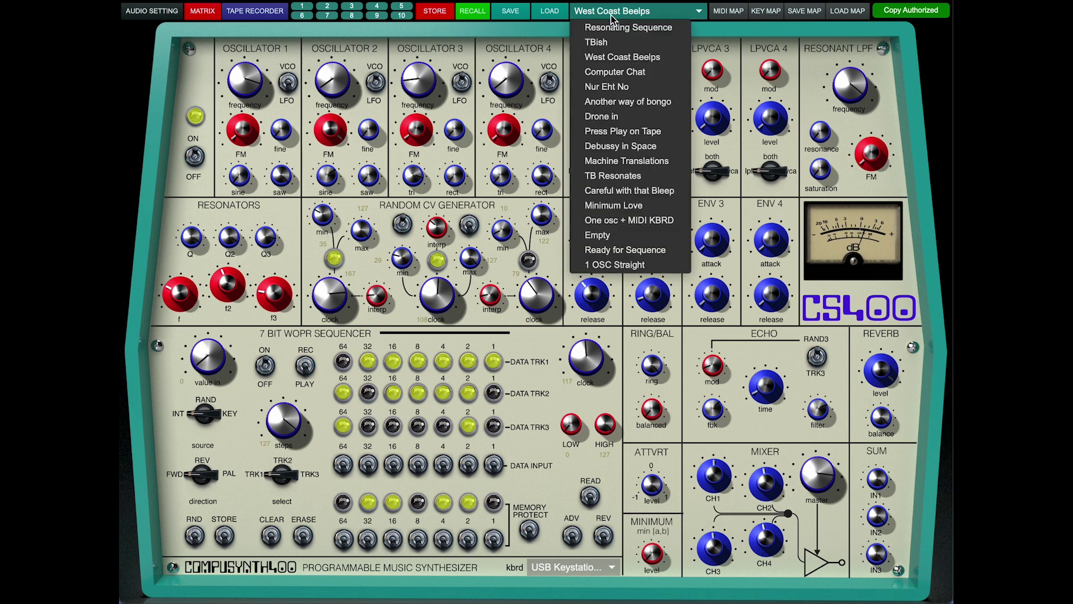
click(611, 72)
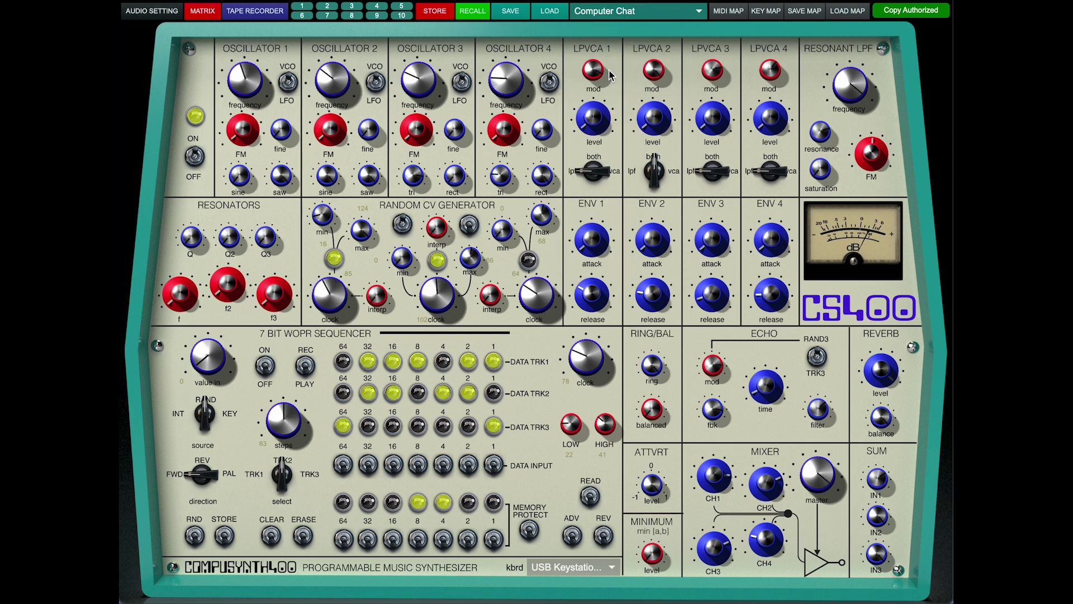
click(628, 17)
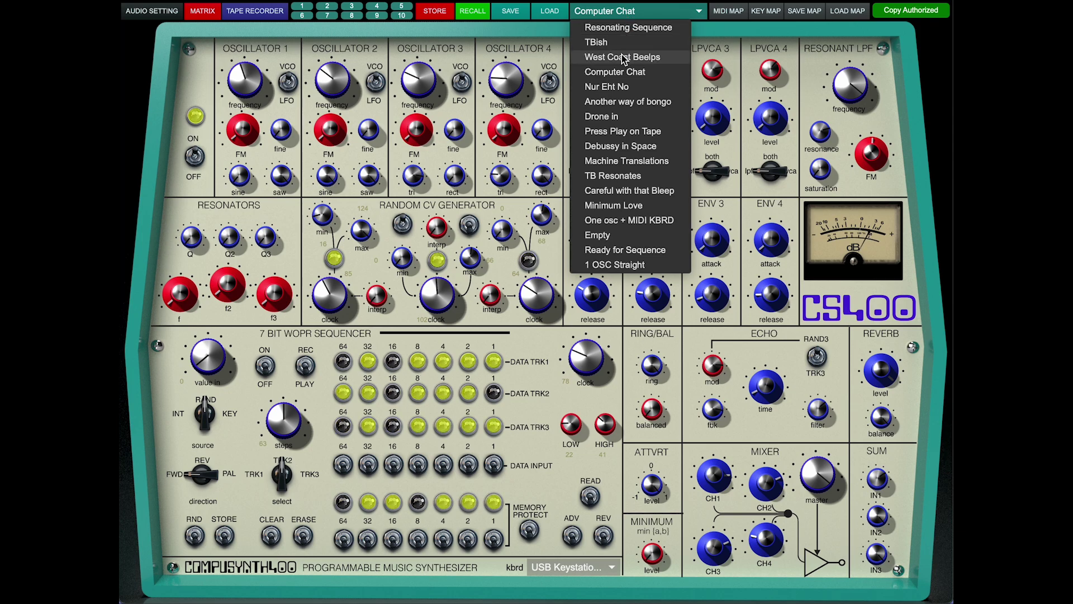
click(622, 87)
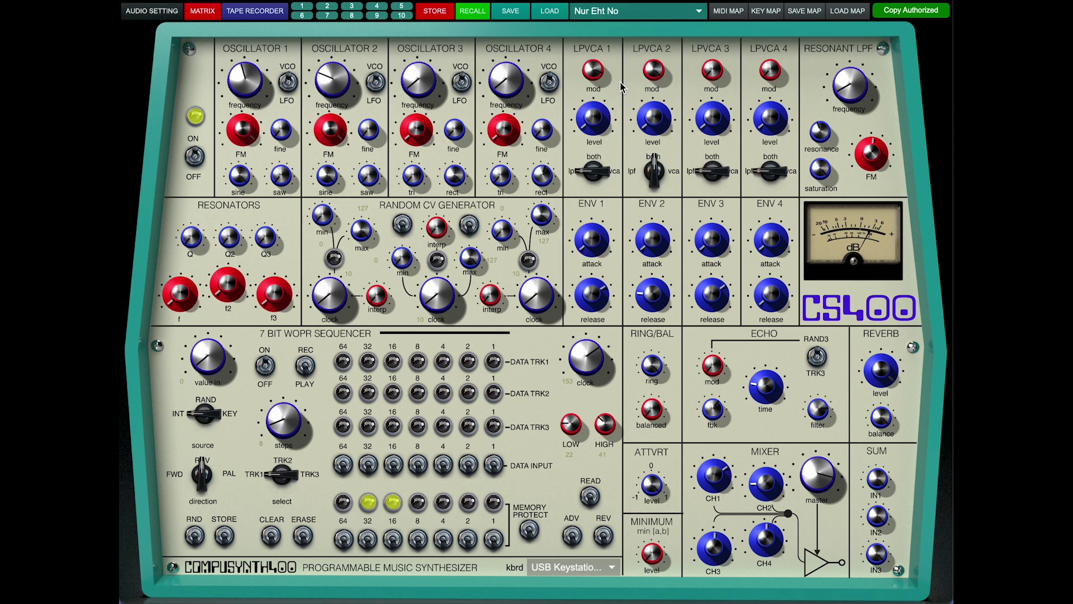
click(625, 12)
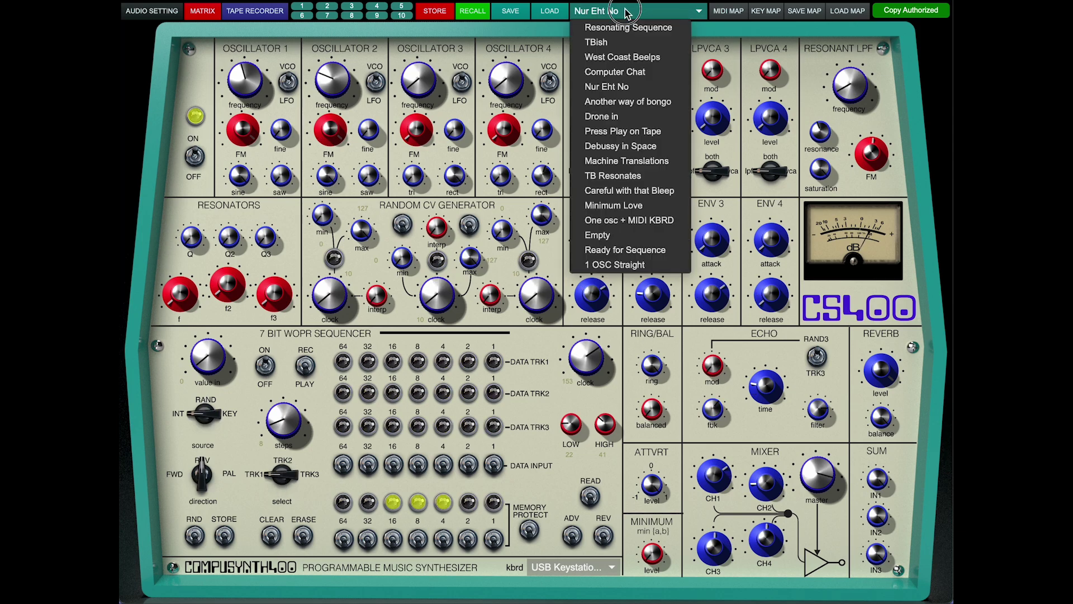
click(620, 88)
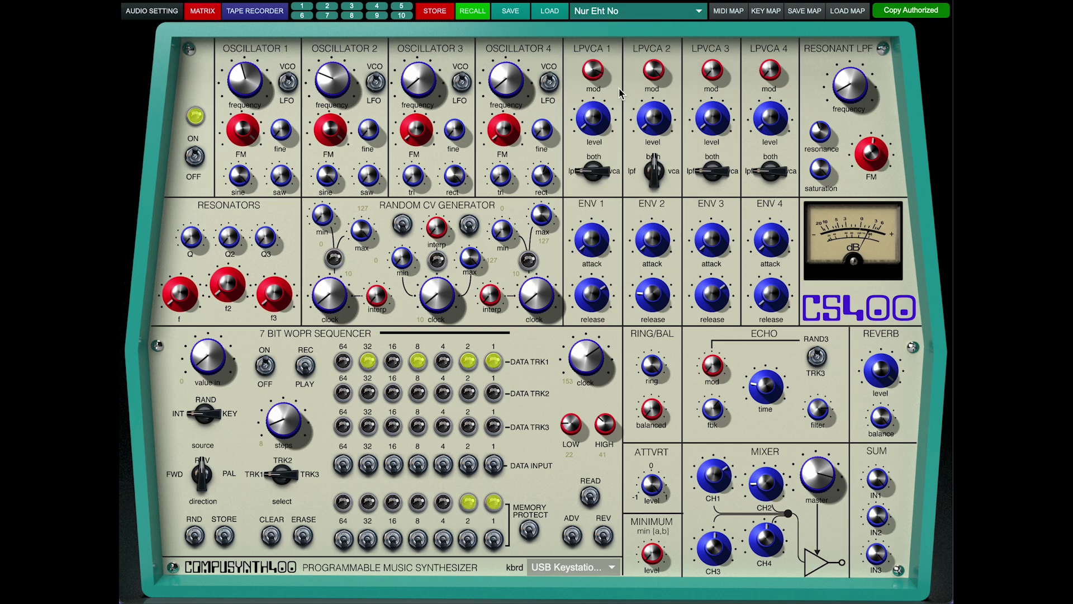
- Audition the Another way of bongo preset and the Drone in preset
click(623, 11)
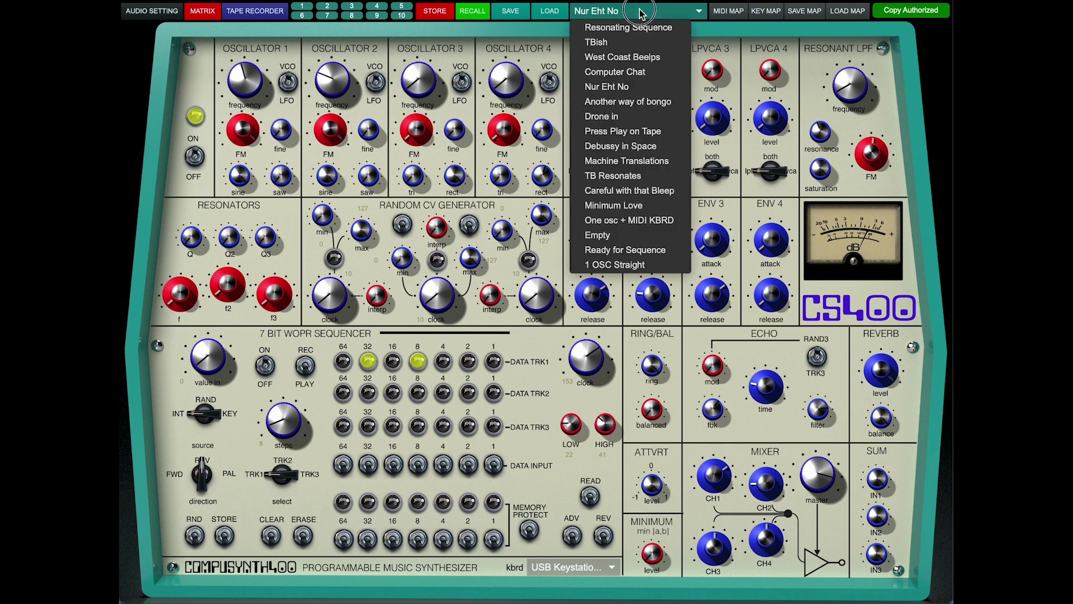
click(626, 101)
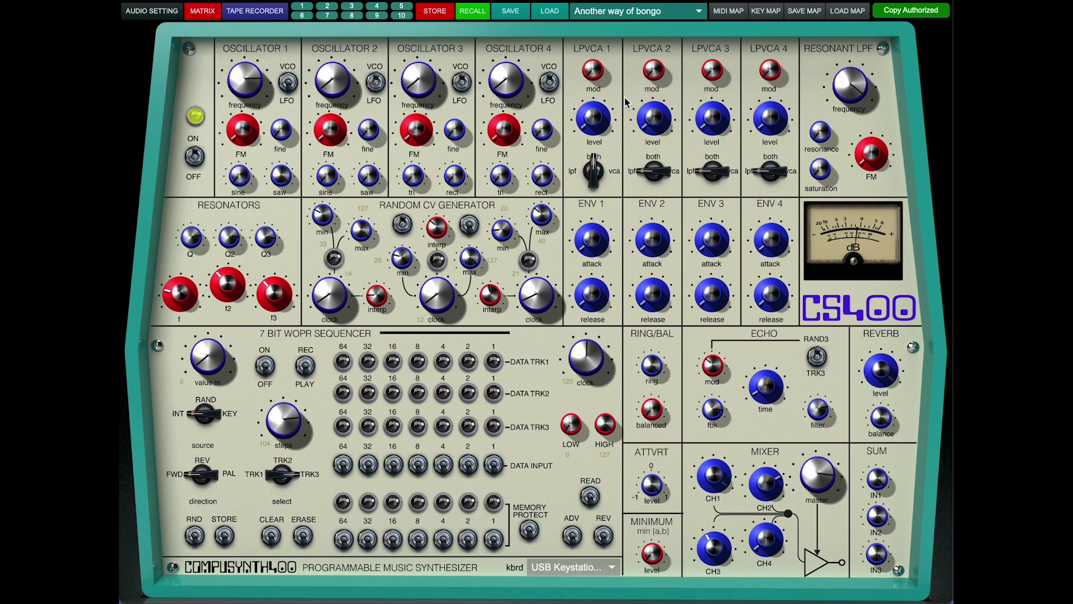
click(626, 11)
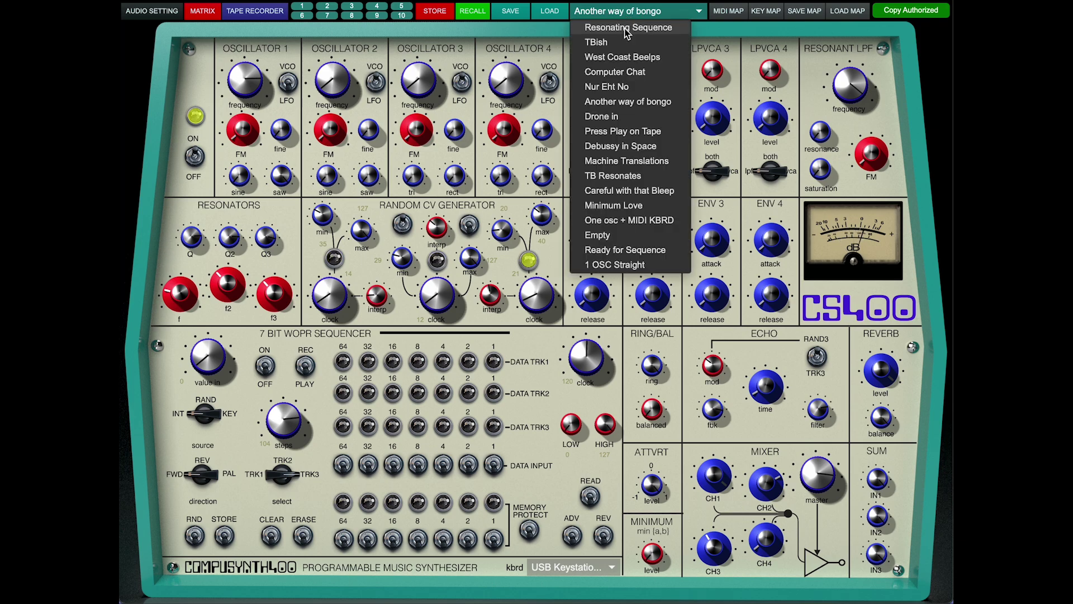
click(619, 116)
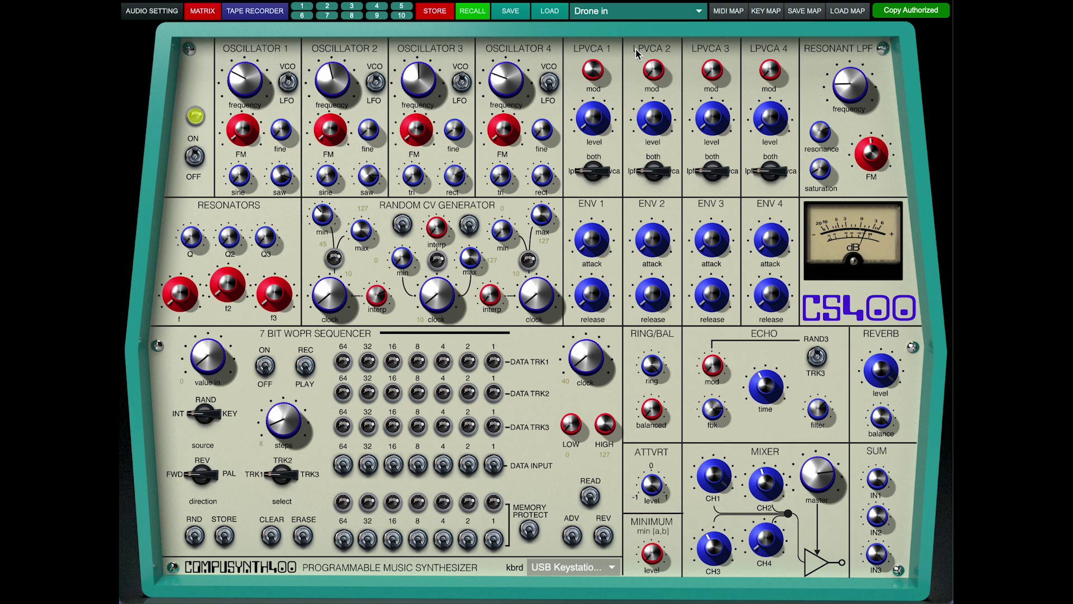
- Audition the Press Play on Tape preset and the Debussy in Space preset
click(629, 11)
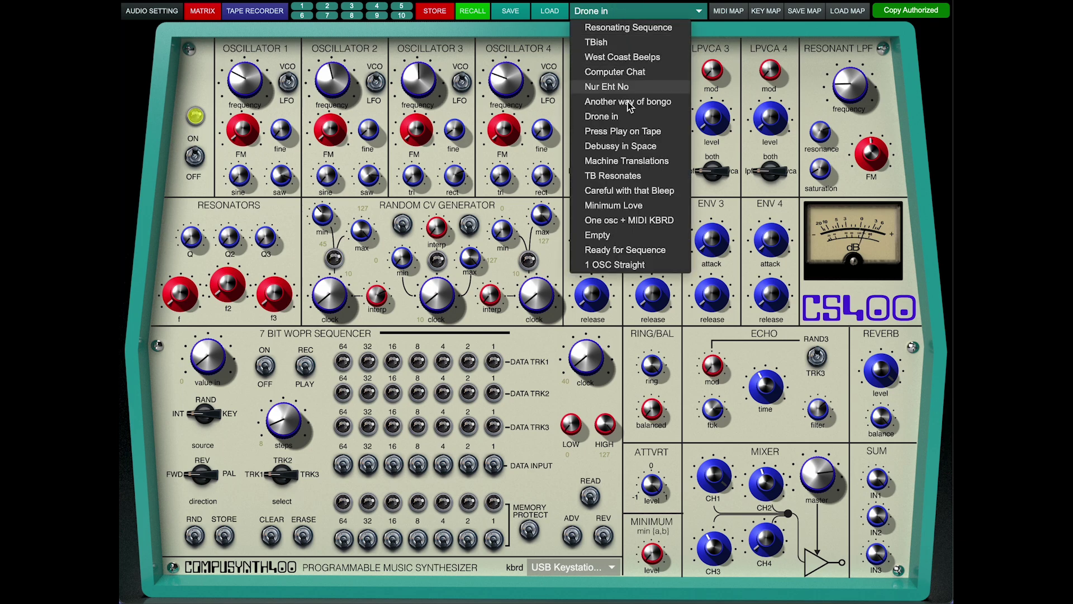
click(629, 131)
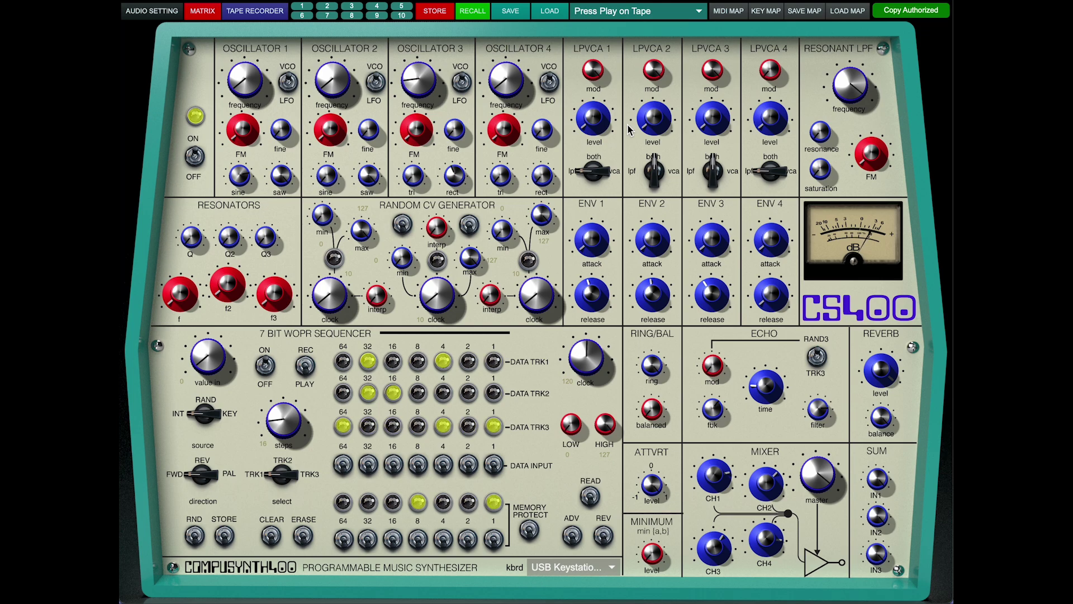
click(635, 11)
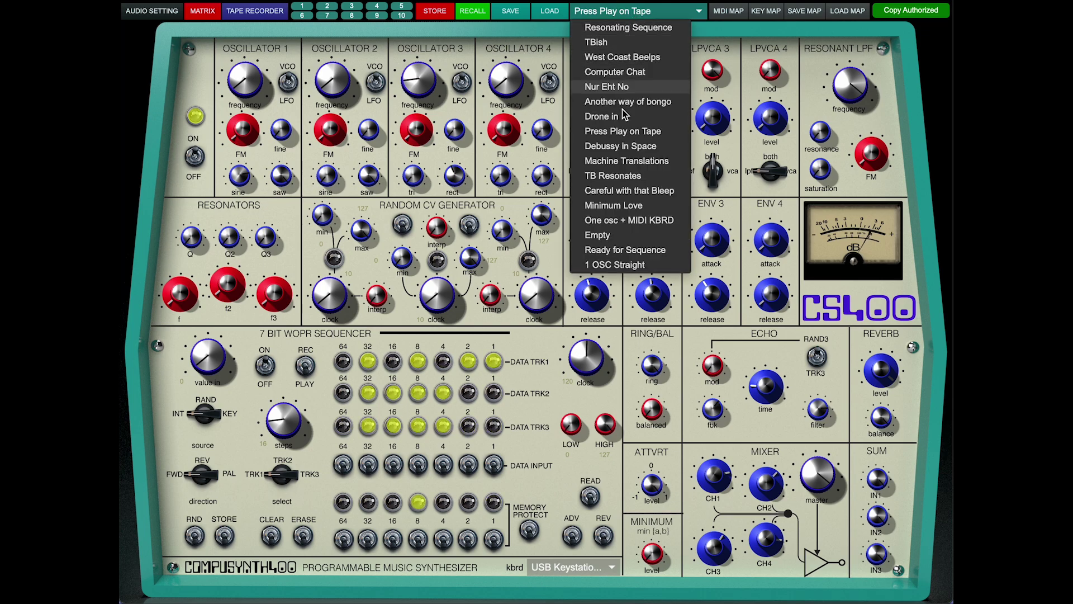
click(621, 146)
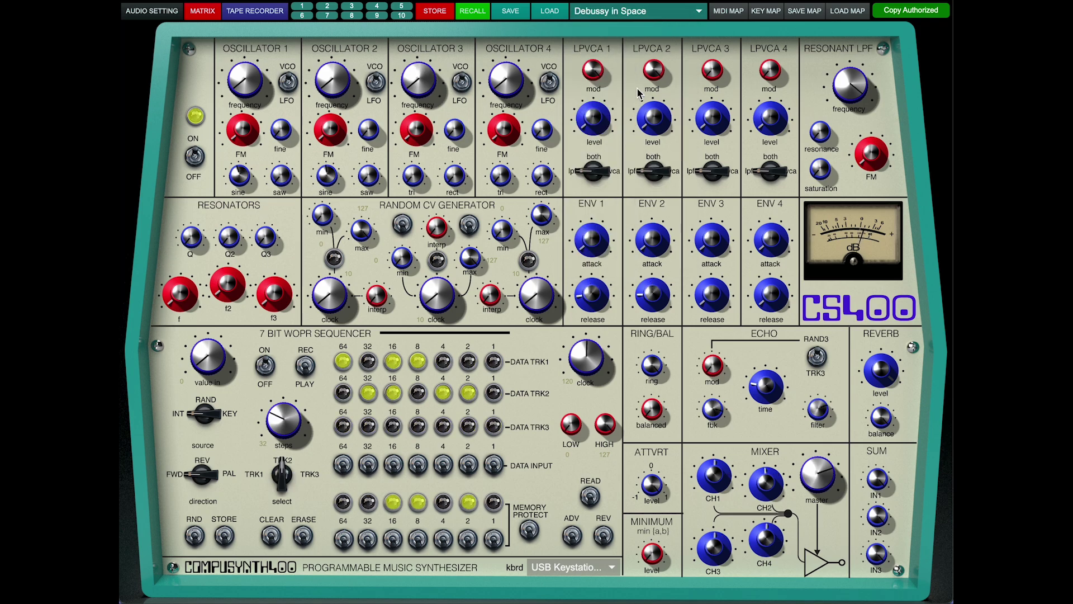
- Audition the Machine Translations preset and the TB Resonates preset
click(633, 15)
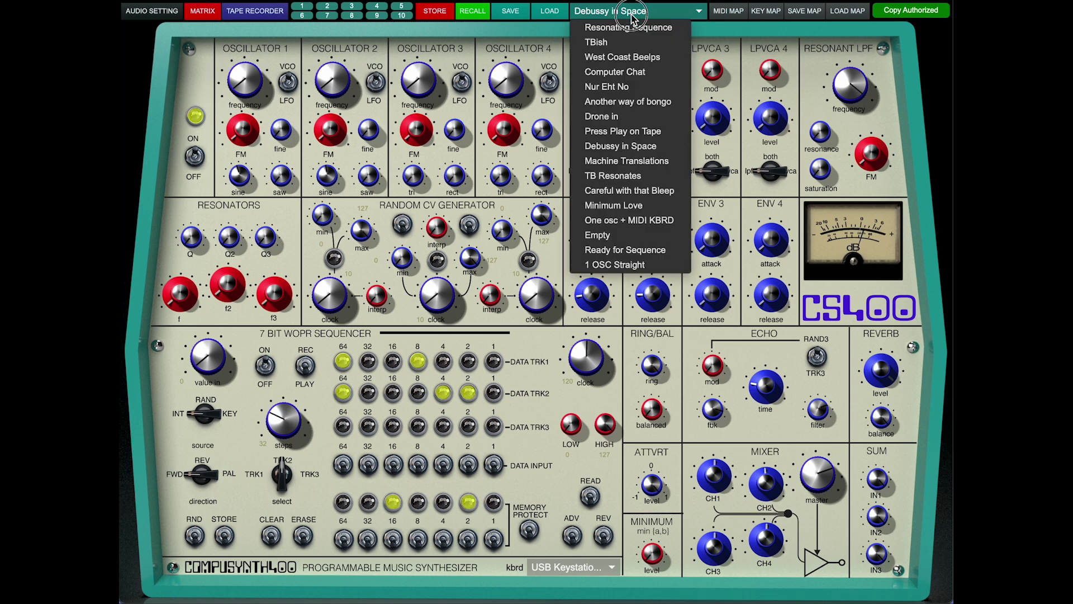
click(627, 161)
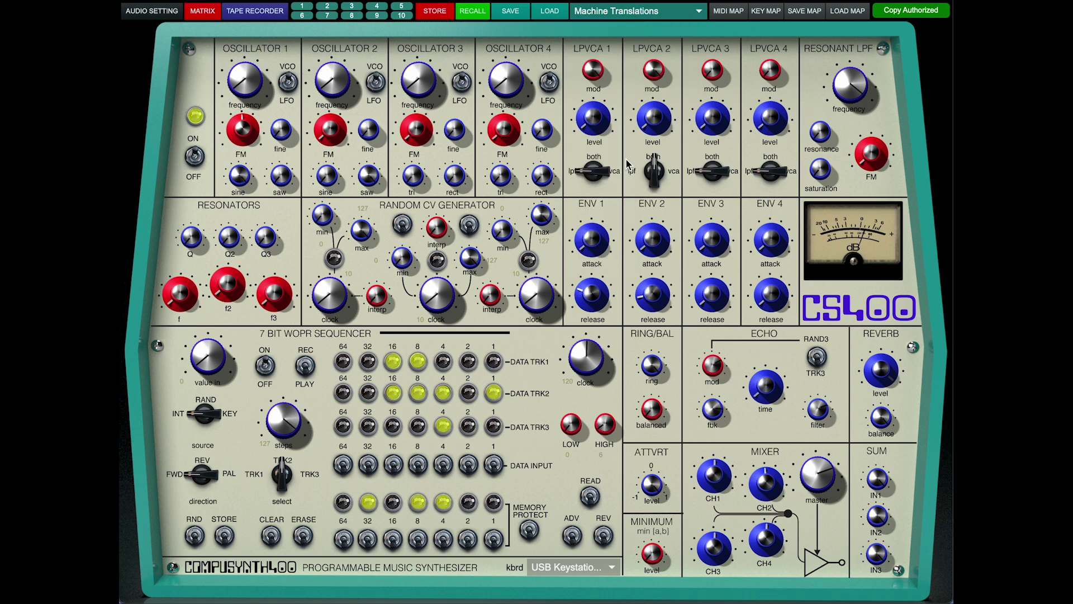
click(638, 11)
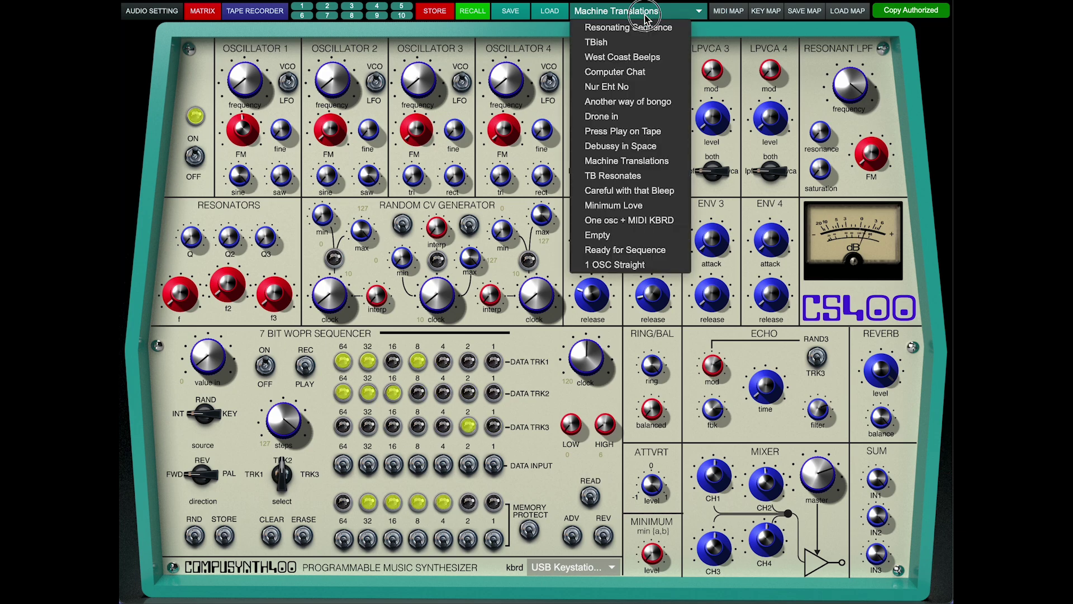
click(627, 176)
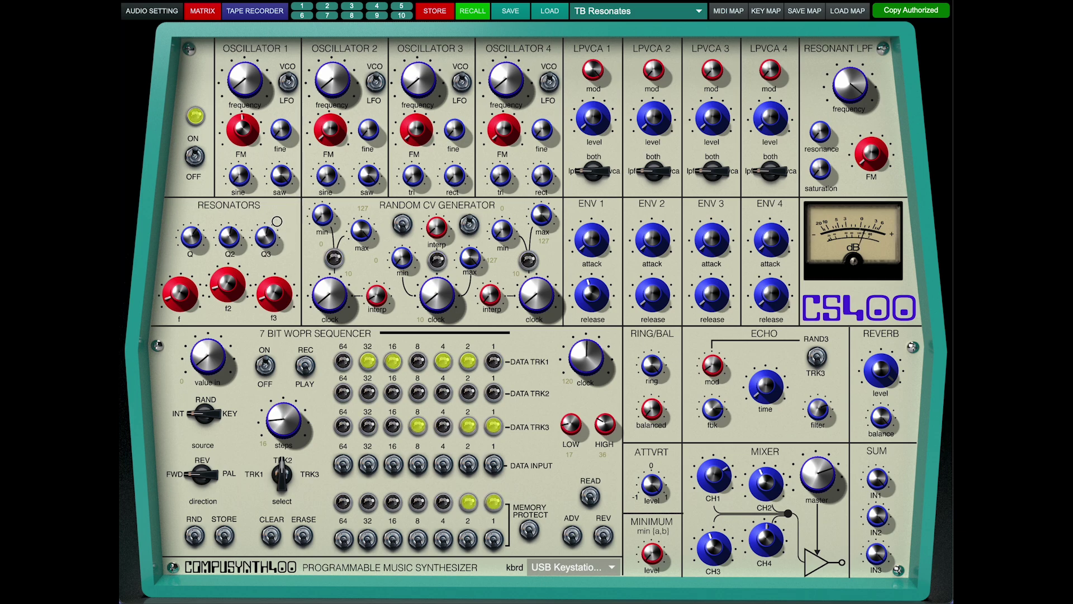
- Load the Careful with that Bleep preset and set the sequencer clock to 42
click(648, 11)
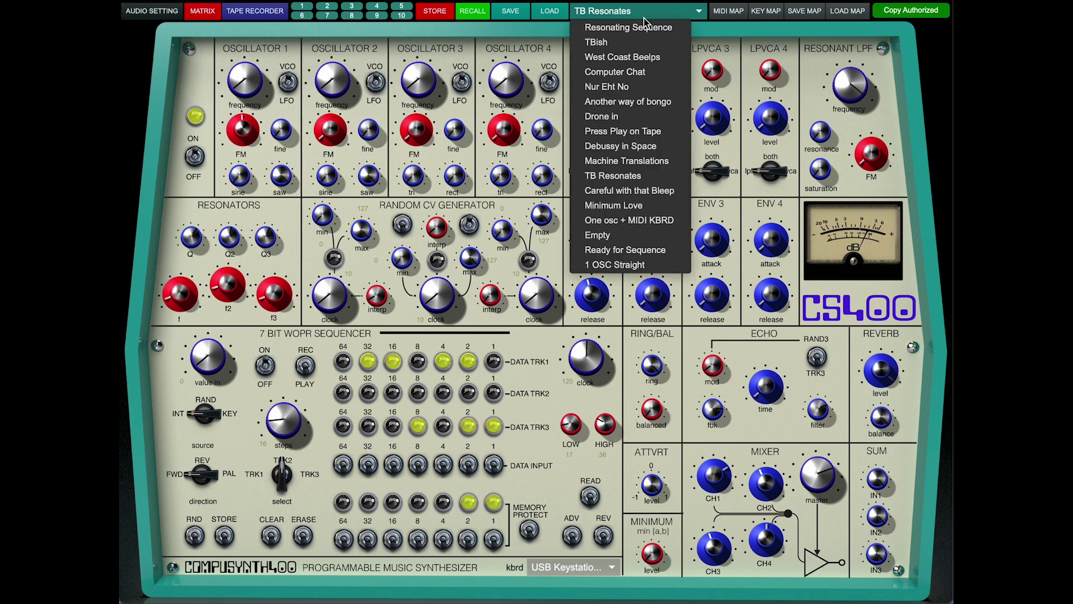
click(616, 190)
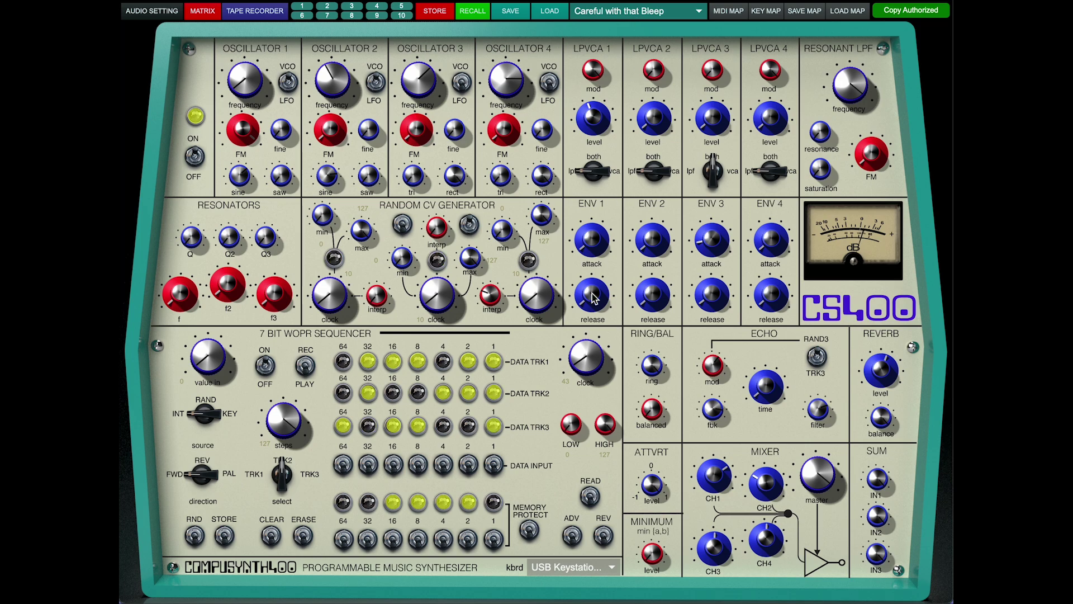
drag(622, 201, 591, 356)
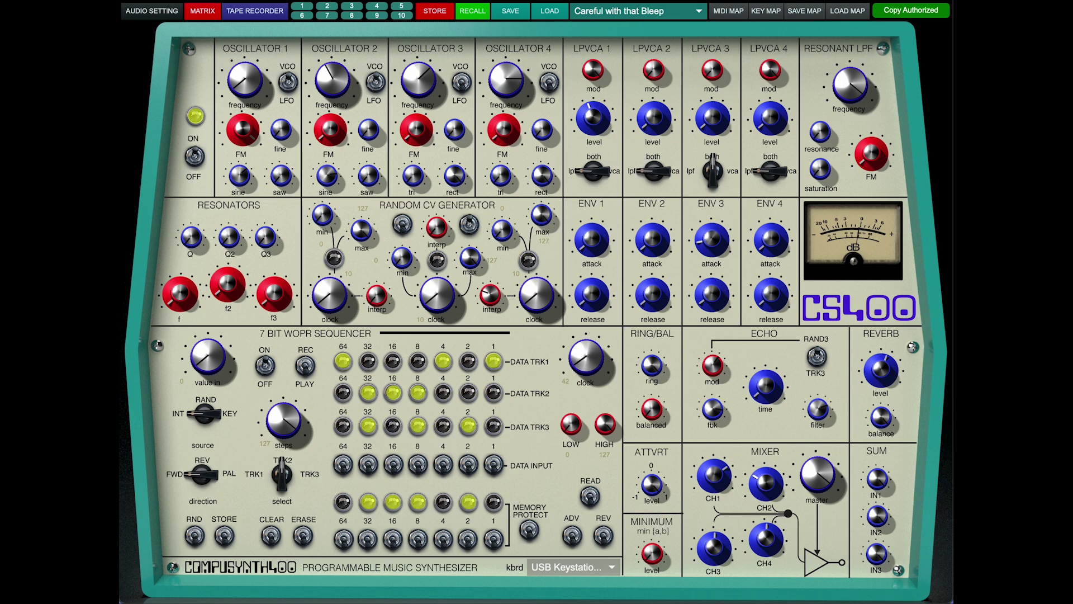
- Audition the Minimum Love preset and return the synthesizer to the Empty preset
click(648, 11)
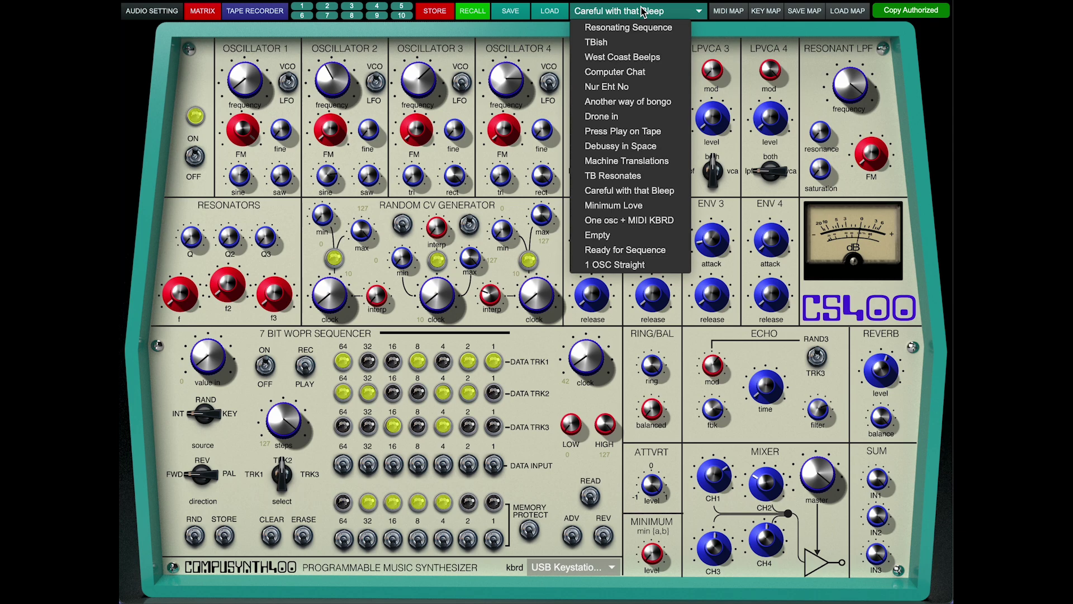
click(626, 205)
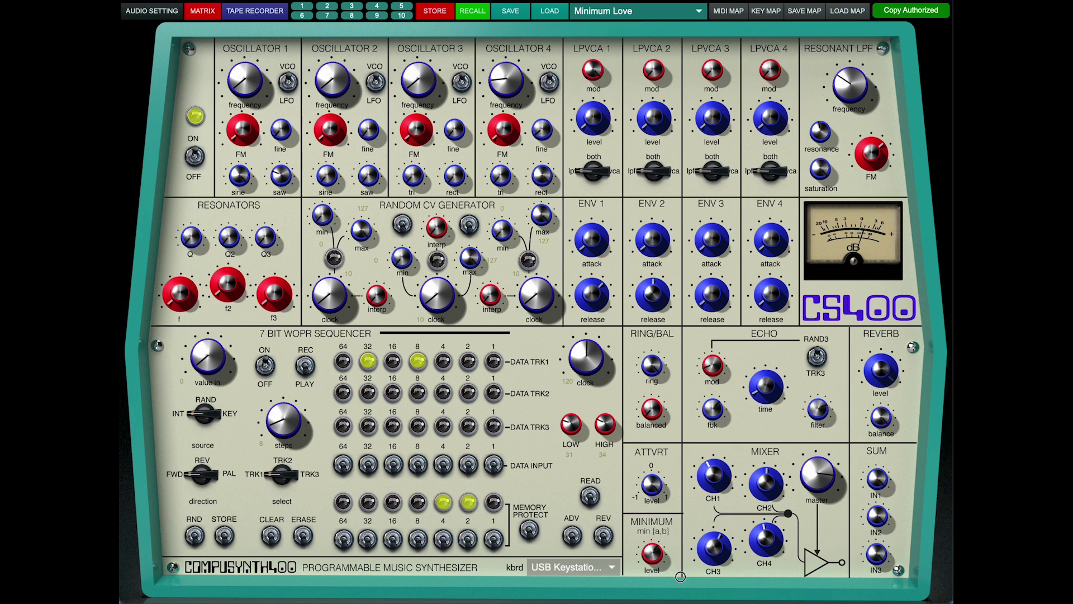
click(643, 13)
click(604, 239)
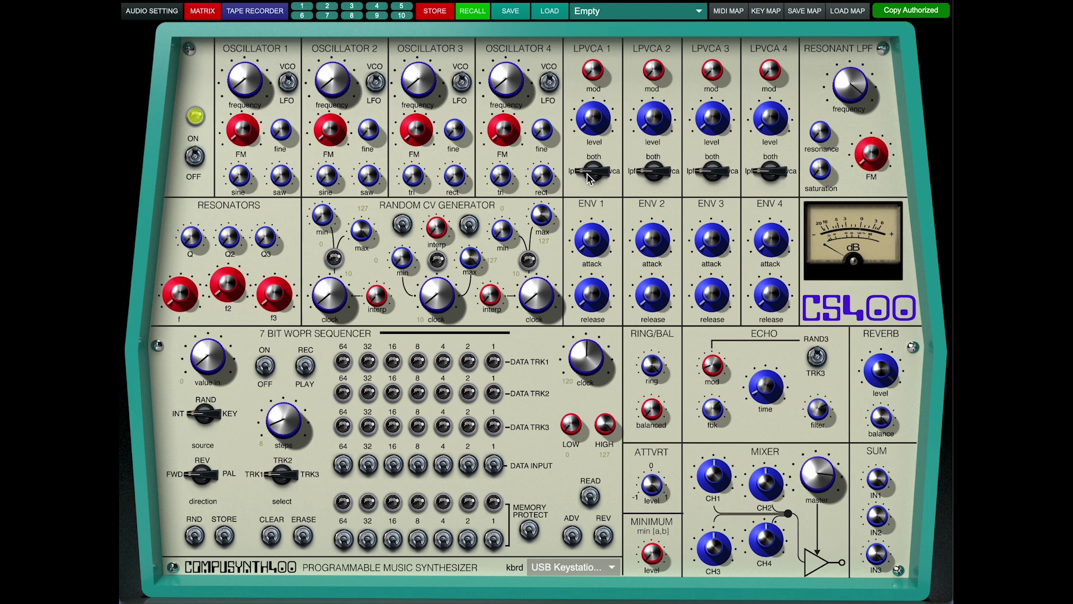
mouse_move(588, 178)
mouse_down()
mouse_move(594, 167)
mouse_move(586, 194)
mouse_up()
- Look over the audio settings and the tape recorder window, and close the tape recorder
click(162, 11)
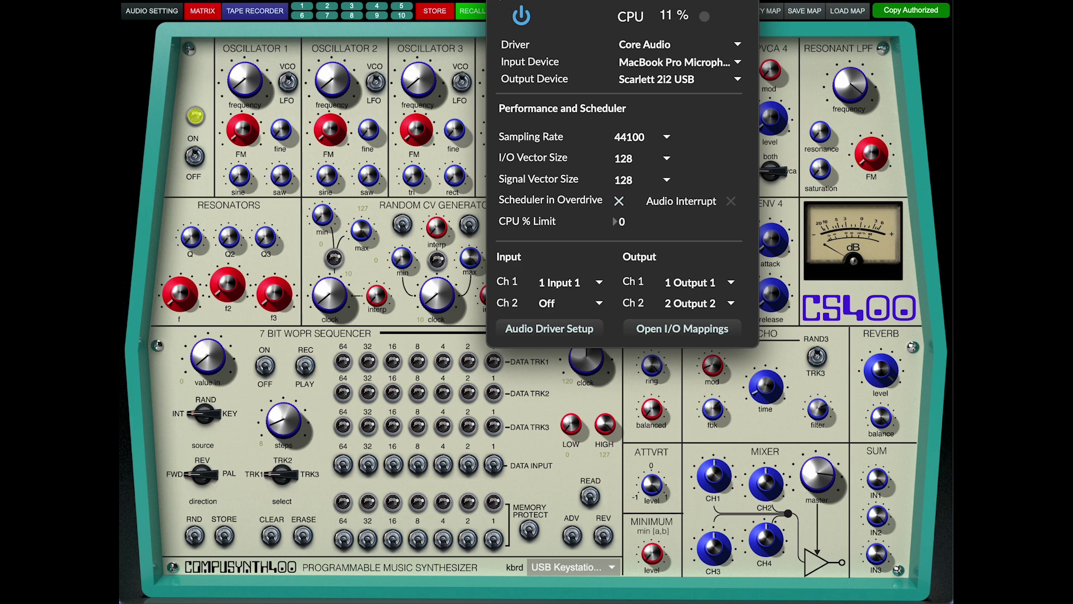
click(237, 13)
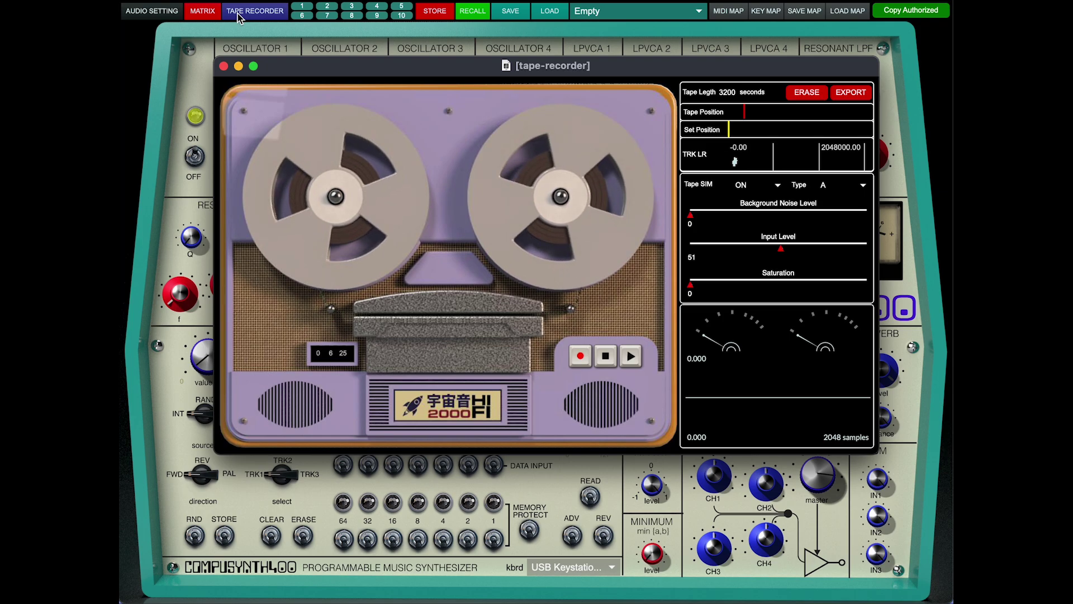
click(224, 67)
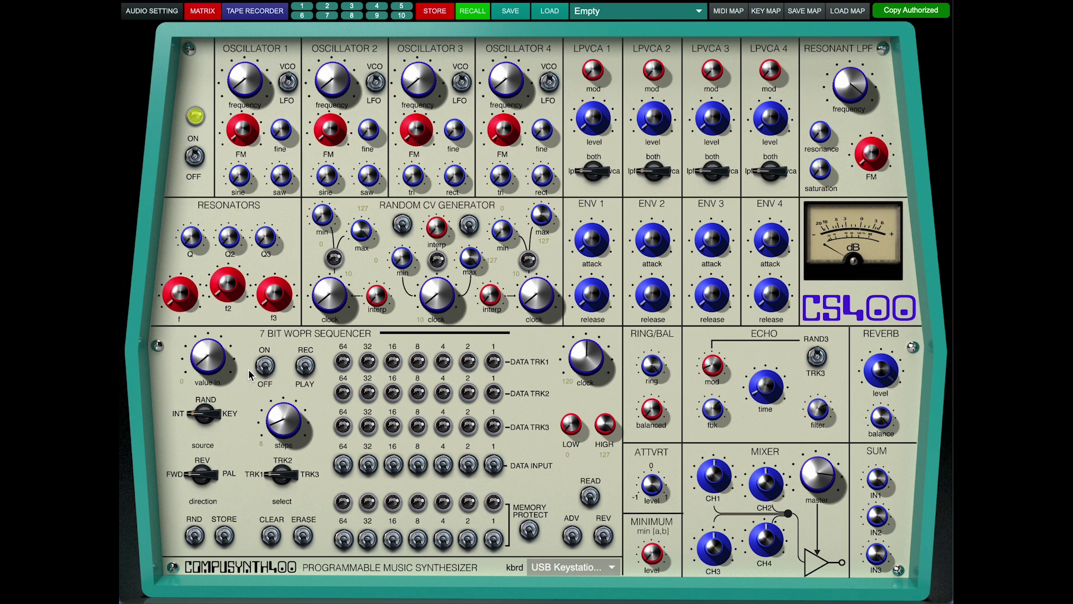
- Open the patchbay matrix and move its window down until its title bar is fully on screen
click(201, 14)
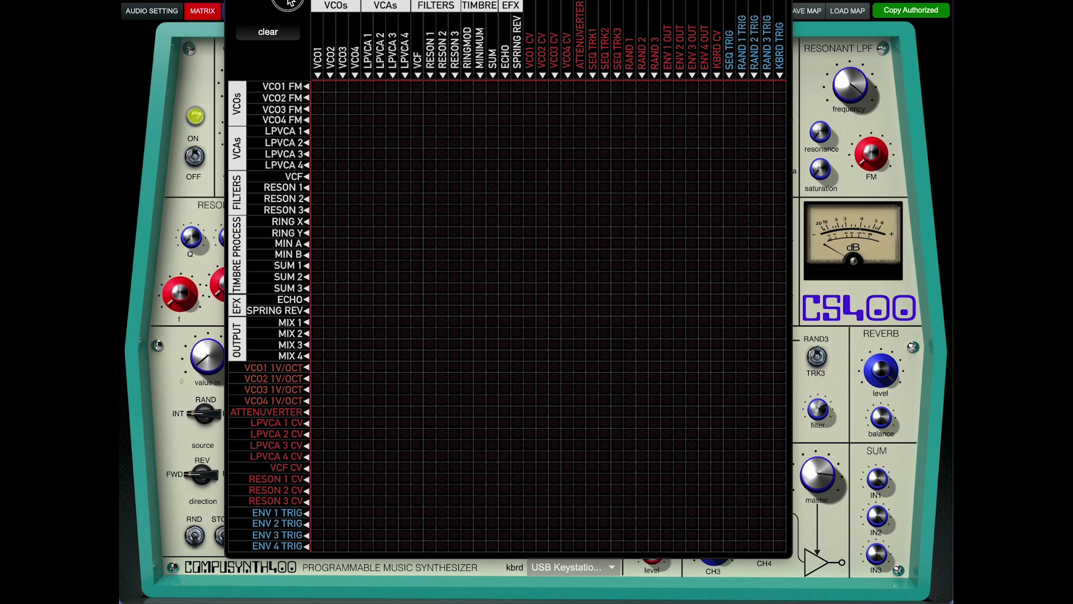
drag(288, 0, 289, 16)
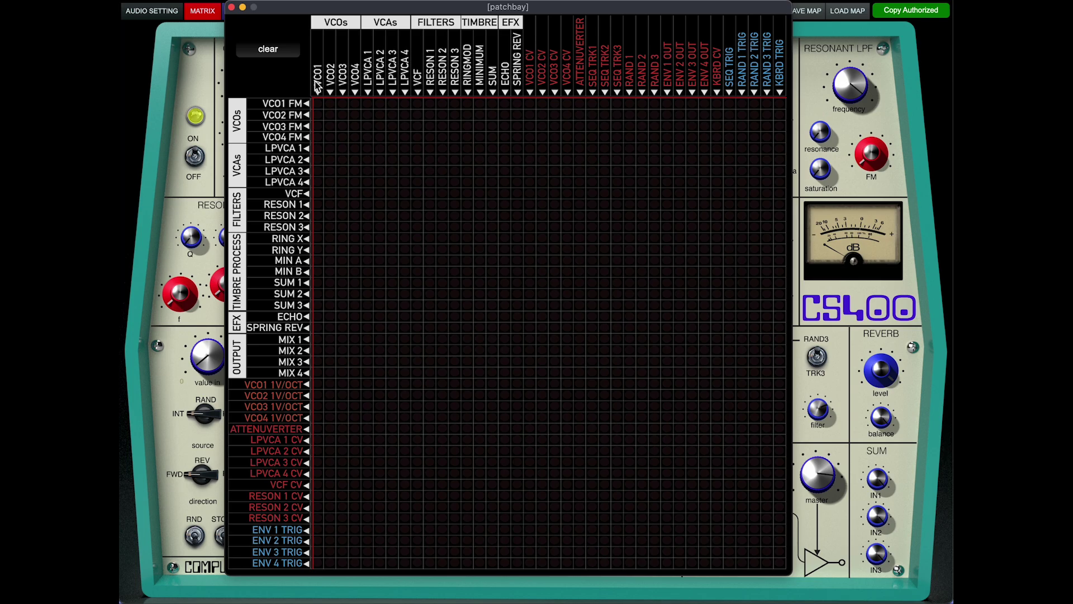
- Patch VCO1 into LPVCA 1, LPVCA 1 into MIX 1, and KBRD CV into VCO1 1V/OCT
click(317, 148)
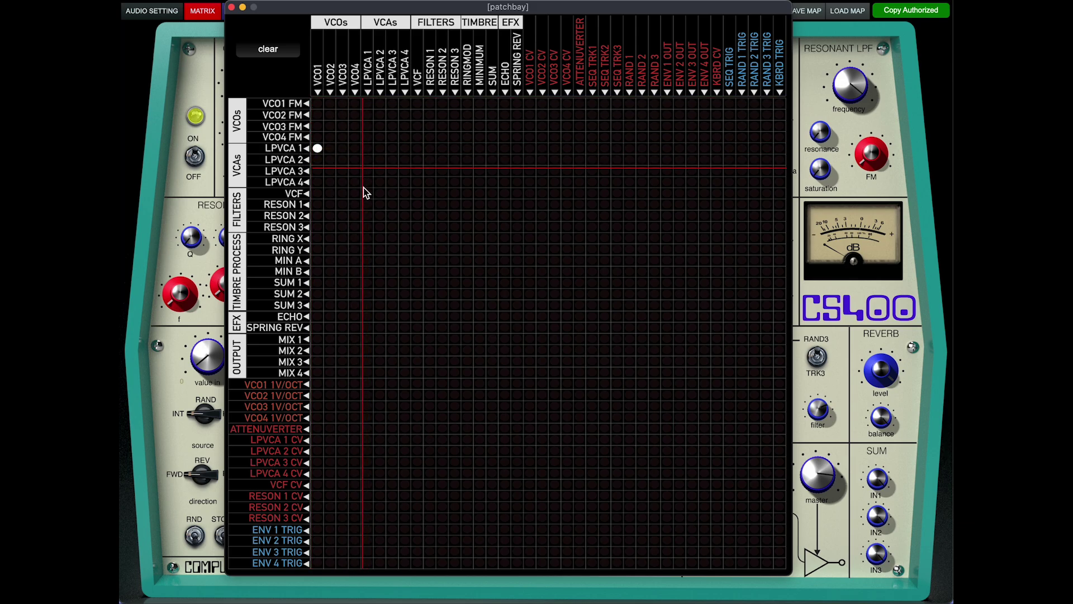
click(367, 339)
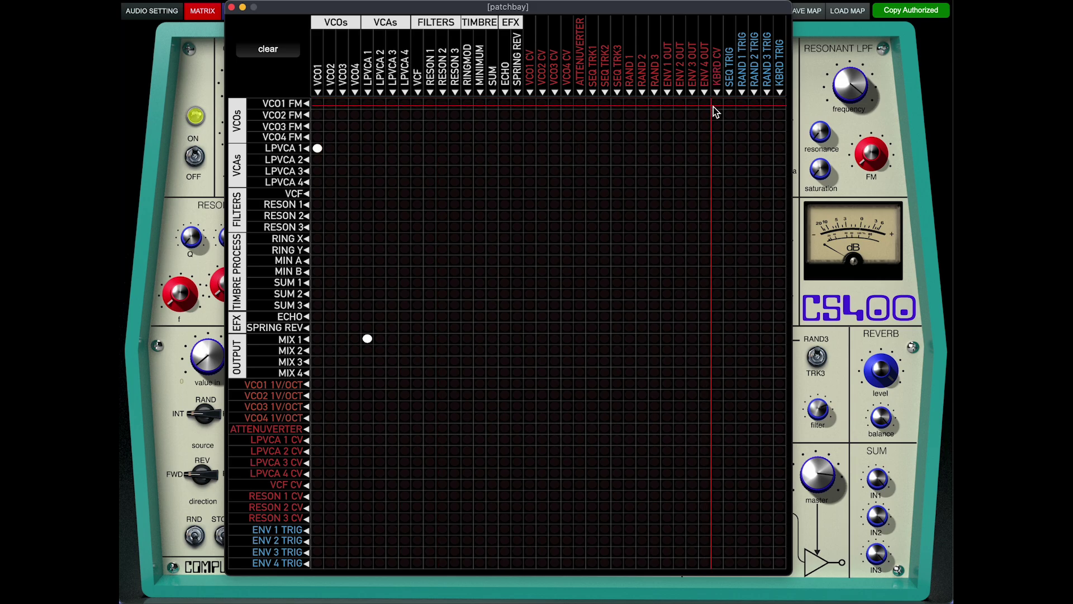
click(720, 386)
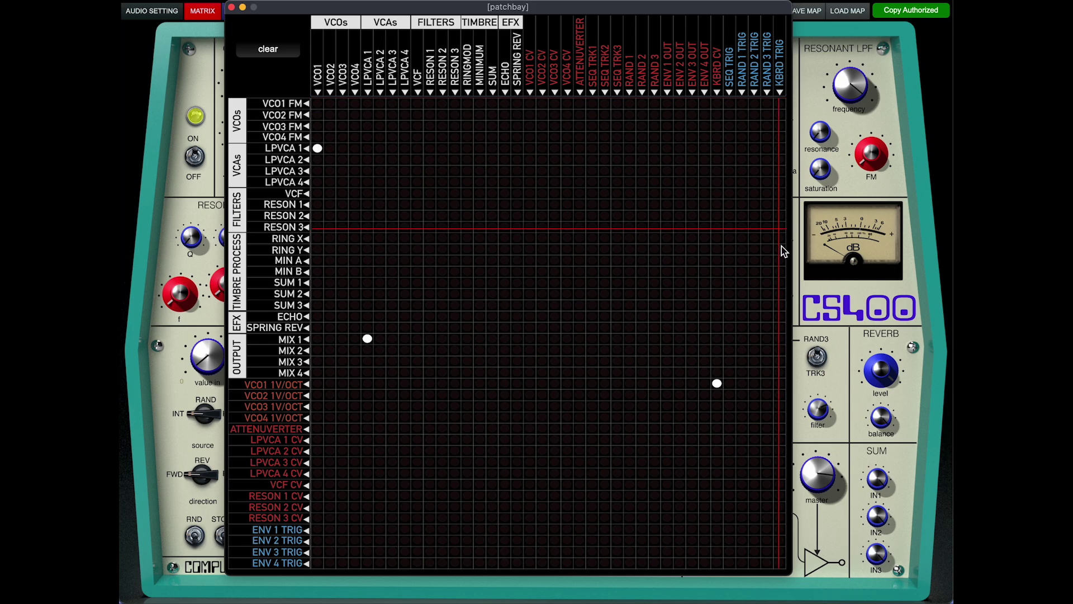
- Patch KBRD TRIG into ENV 1 TRIG and ENV 1 OUT into LPVCA 1 CV, and close the patchbay
click(780, 529)
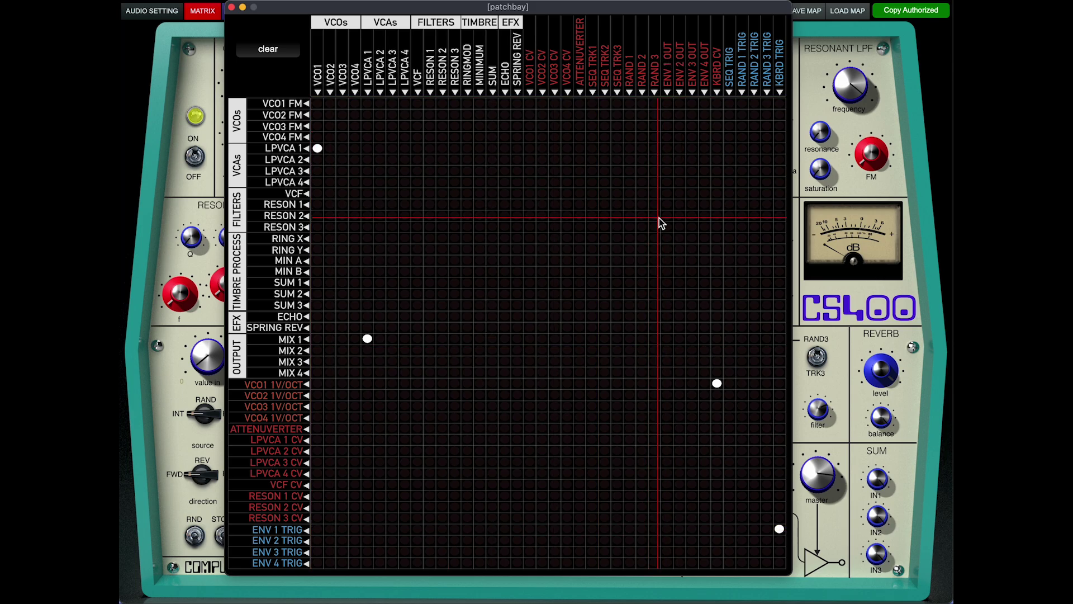
click(667, 440)
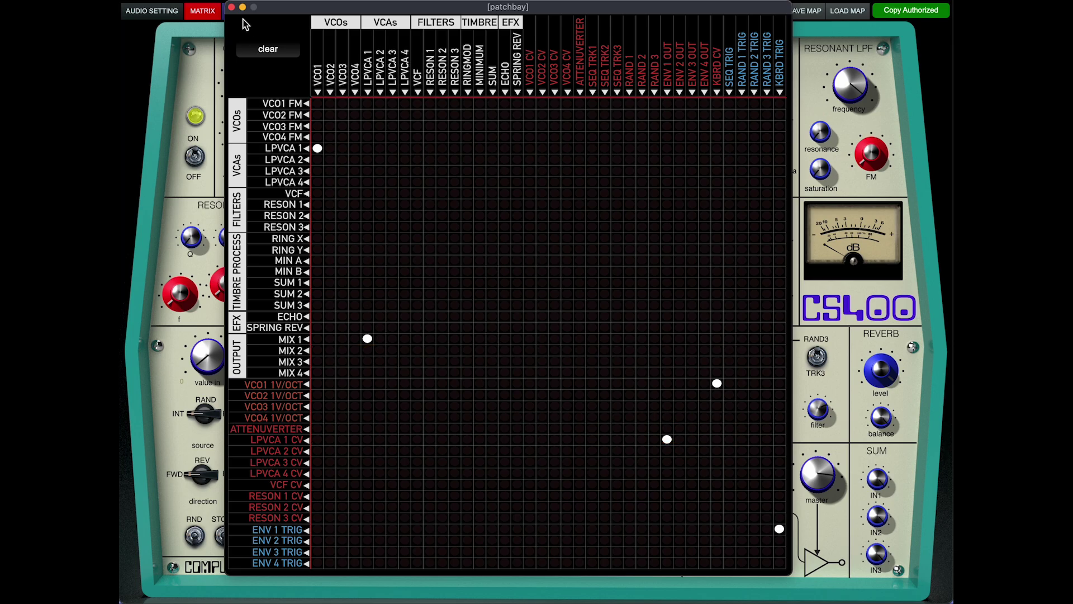
click(231, 6)
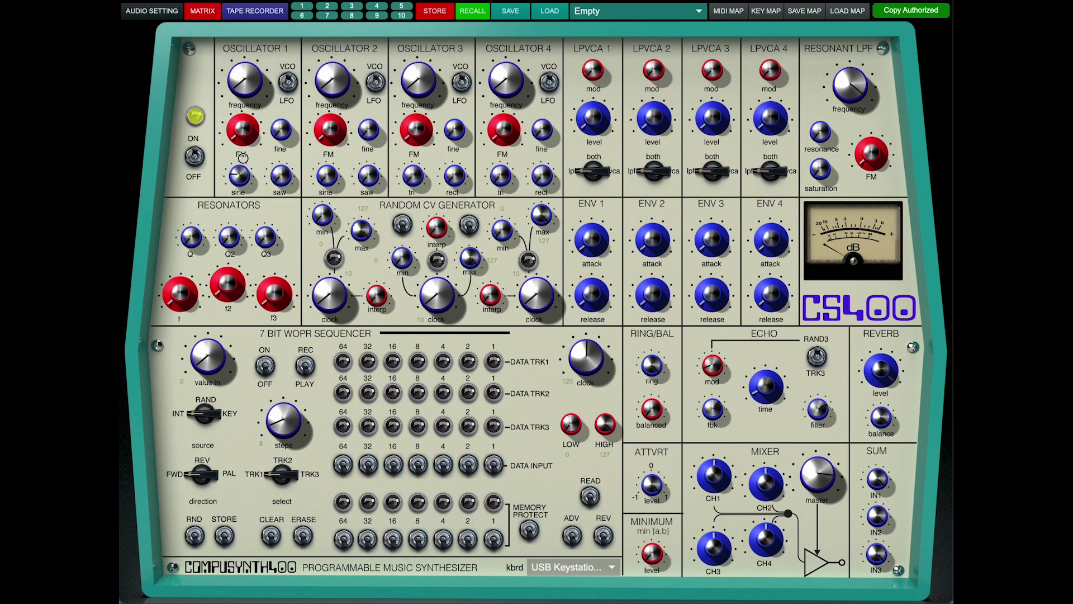
- Adjust oscillator 1's saw level, the LPVCA 1 mod amount and the ENV 1 attack
click(283, 173)
mouse_move(283, 173)
mouse_down()
mouse_move(288, 115)
mouse_move(287, 188)
mouse_up()
drag(593, 69, 612, 1)
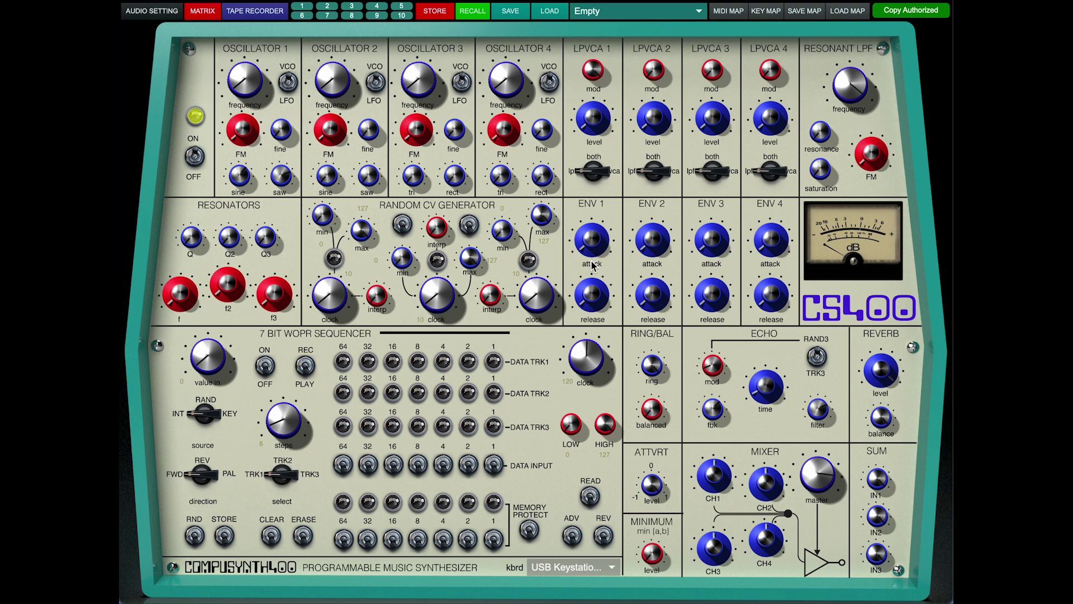
drag(608, 234, 610, 227)
- Choose USB Keystation 61es as the keyboard input and adjust the ENV 1 release and oscillator 1's sine level
click(542, 568)
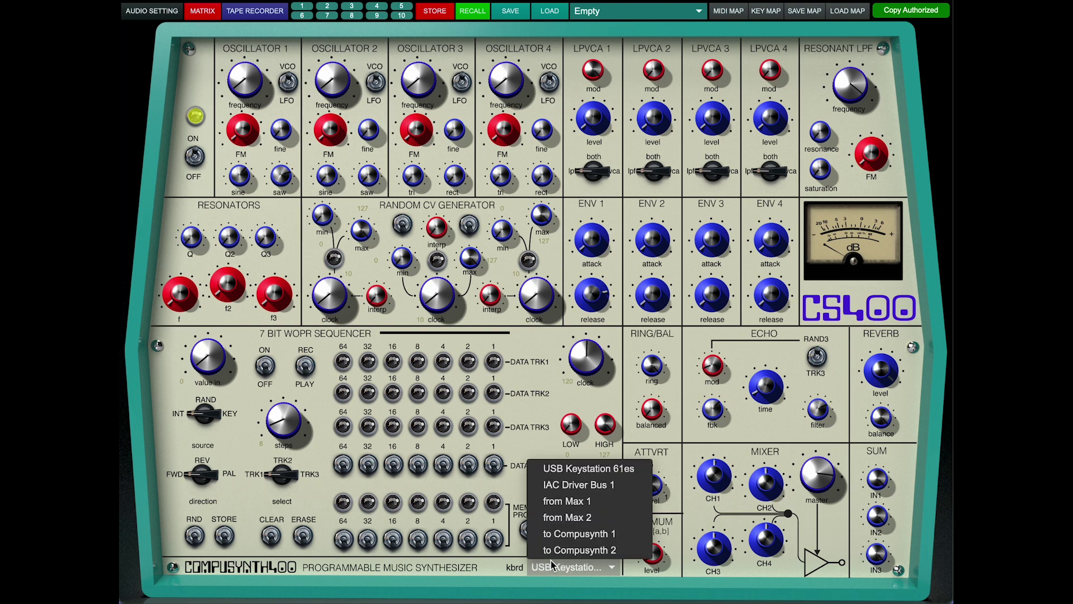
click(567, 469)
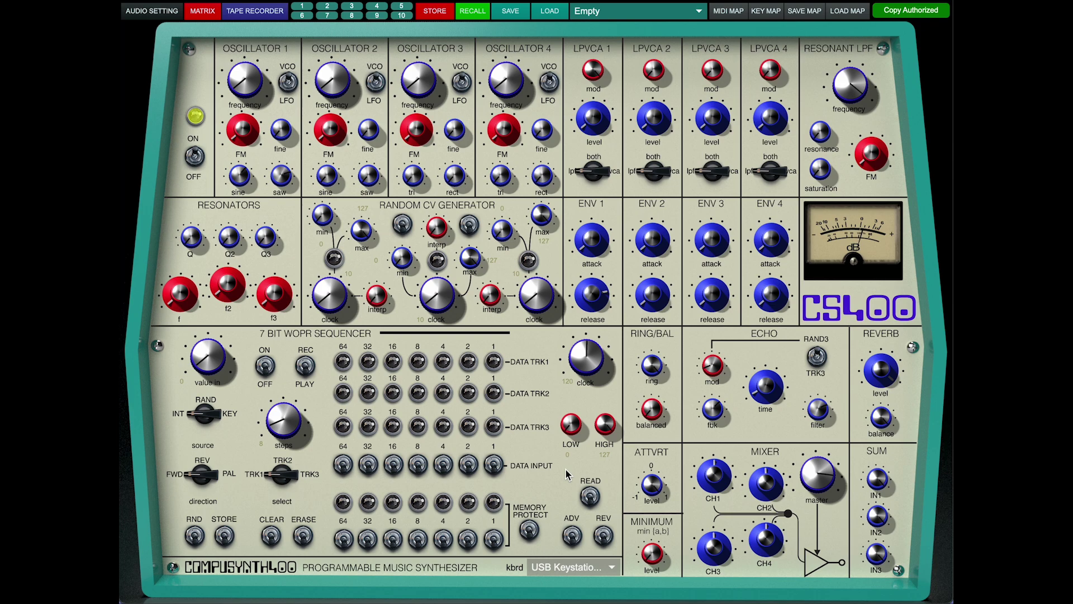
drag(596, 288, 613, 301)
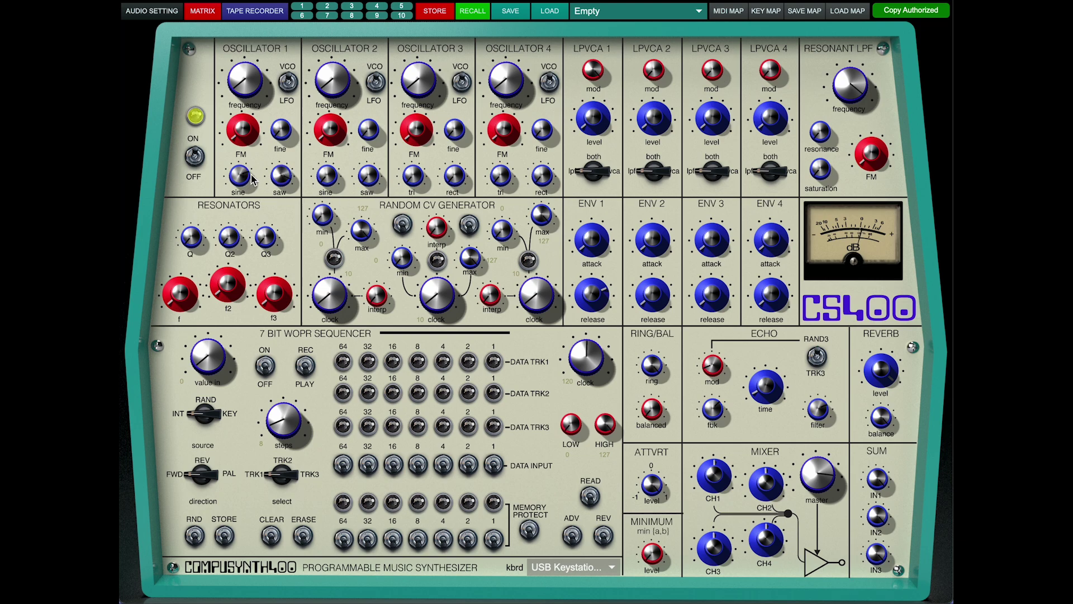
mouse_move(239, 175)
mouse_down()
mouse_move(245, 205)
mouse_move(244, 177)
mouse_up()
- Put the sequencer in record mode and read the memory location addressed by bits 8 and 2
click(308, 371)
click(419, 538)
click(469, 539)
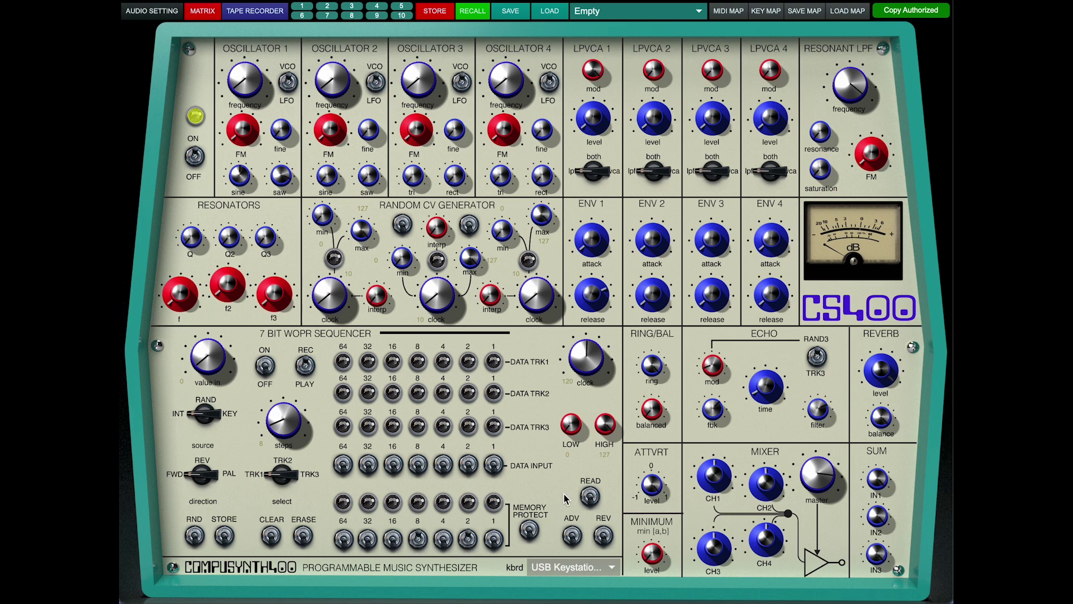
click(590, 495)
- Switch off address bits 8 and 2 and read the sequencer's first memory location
click(418, 539)
click(467, 538)
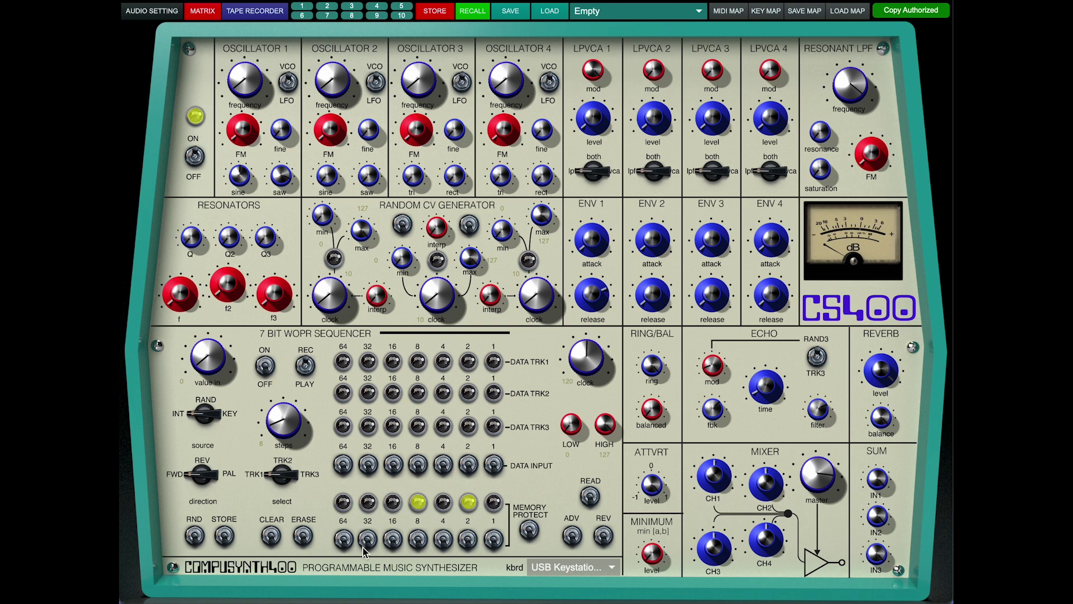
click(592, 499)
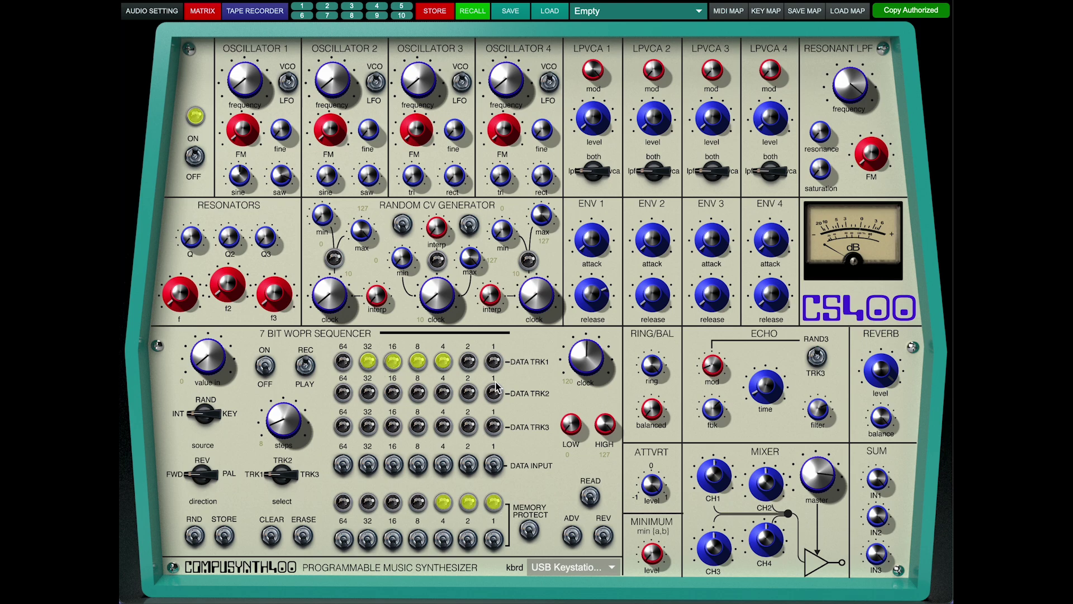
- Switch the sequencer from record to play mode and start it
click(304, 366)
click(271, 372)
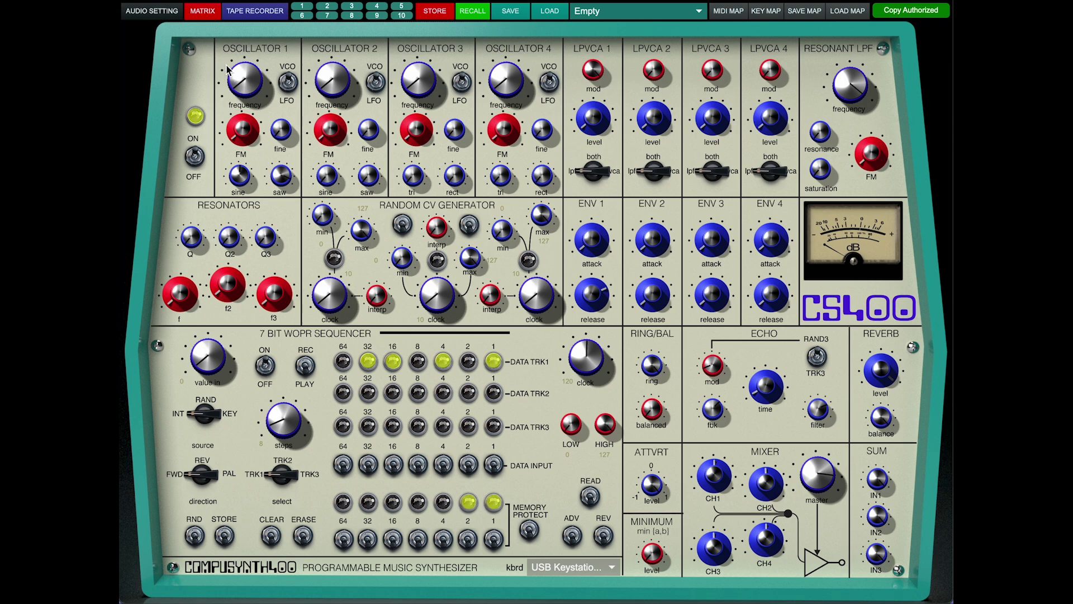
- Replace KBRD TRIG with SEQ TRIG on ENV 1 TRIG and KBRD CV with SEQ TRK1 on VCO1 1V/OCT, and close the patchbay
click(202, 12)
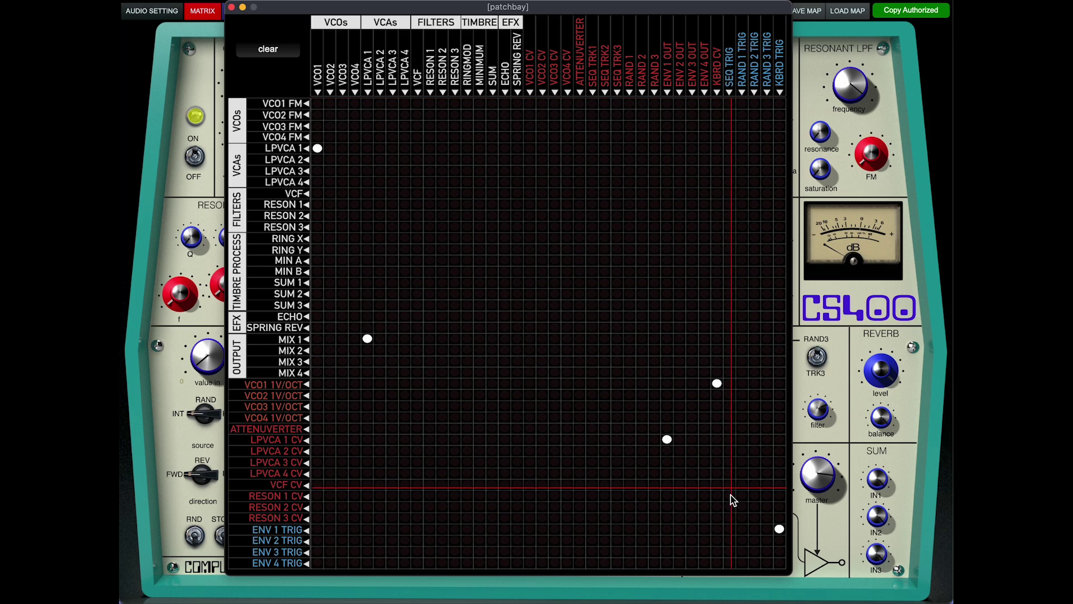
click(730, 528)
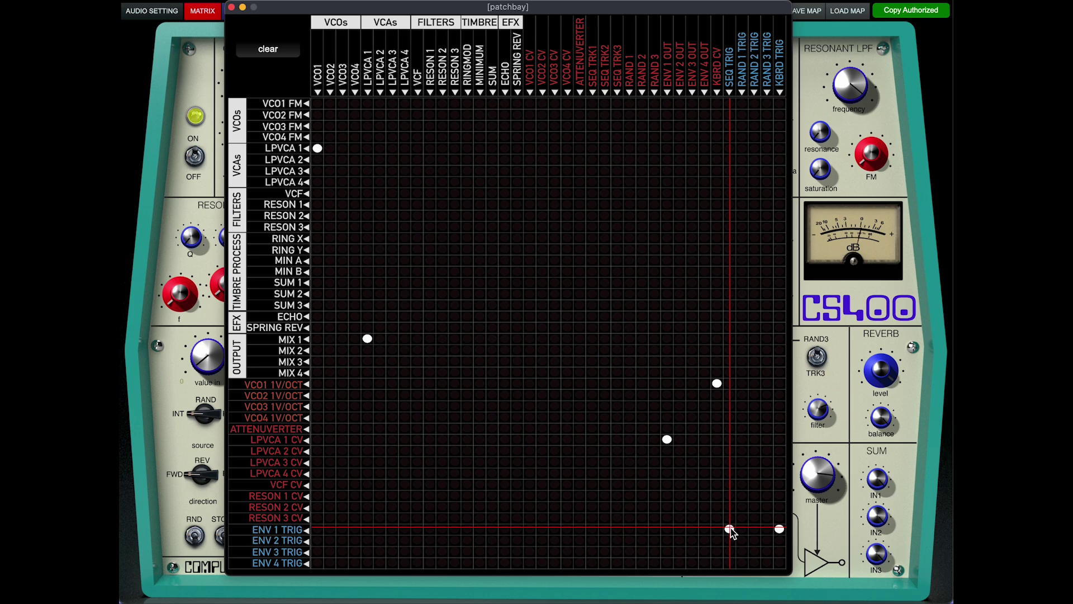
click(779, 528)
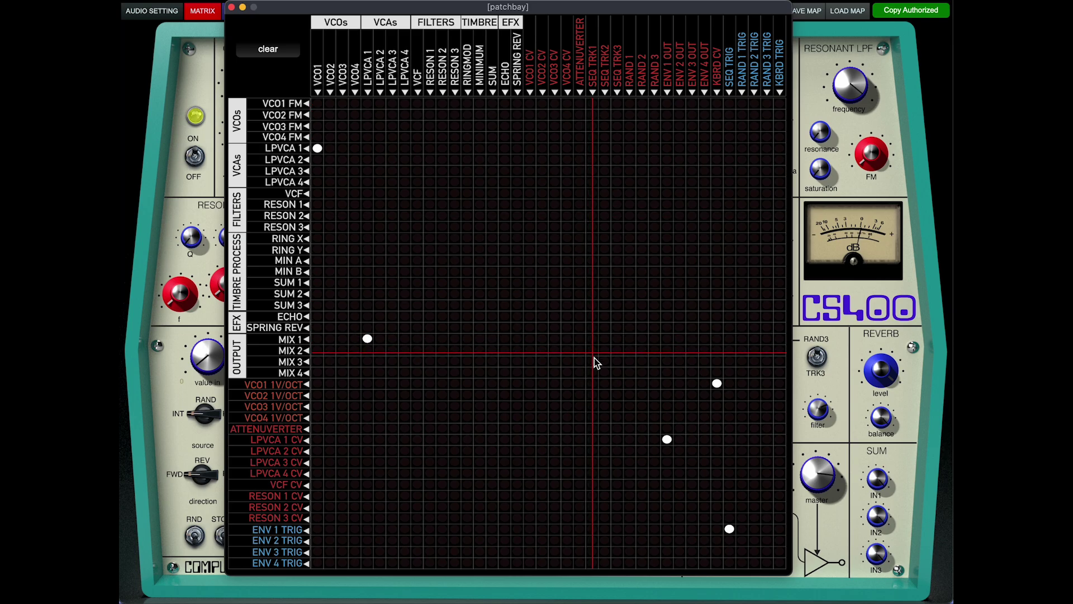
click(590, 382)
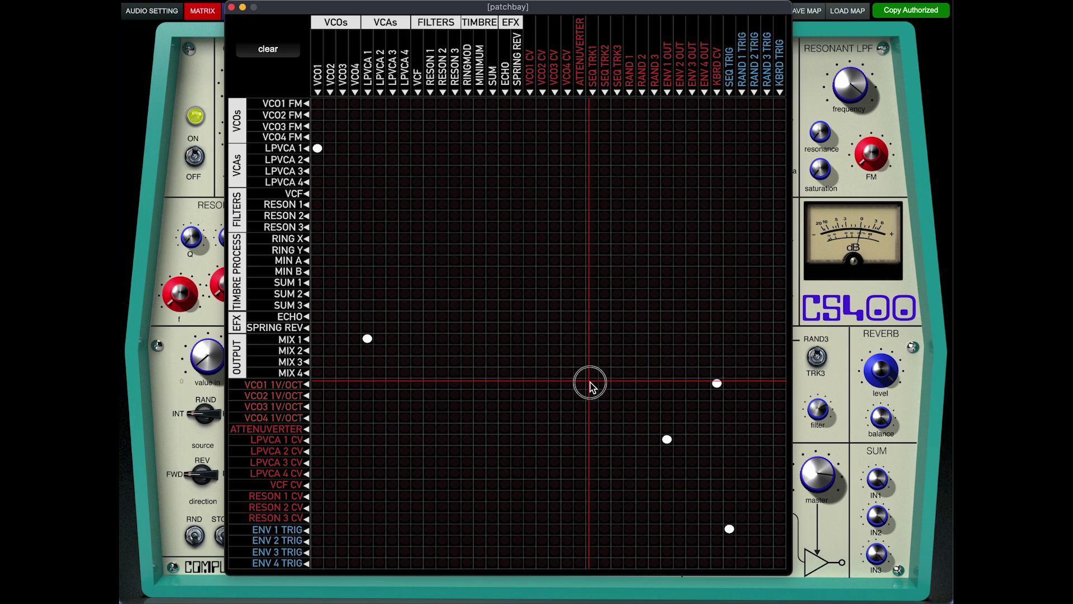
click(715, 383)
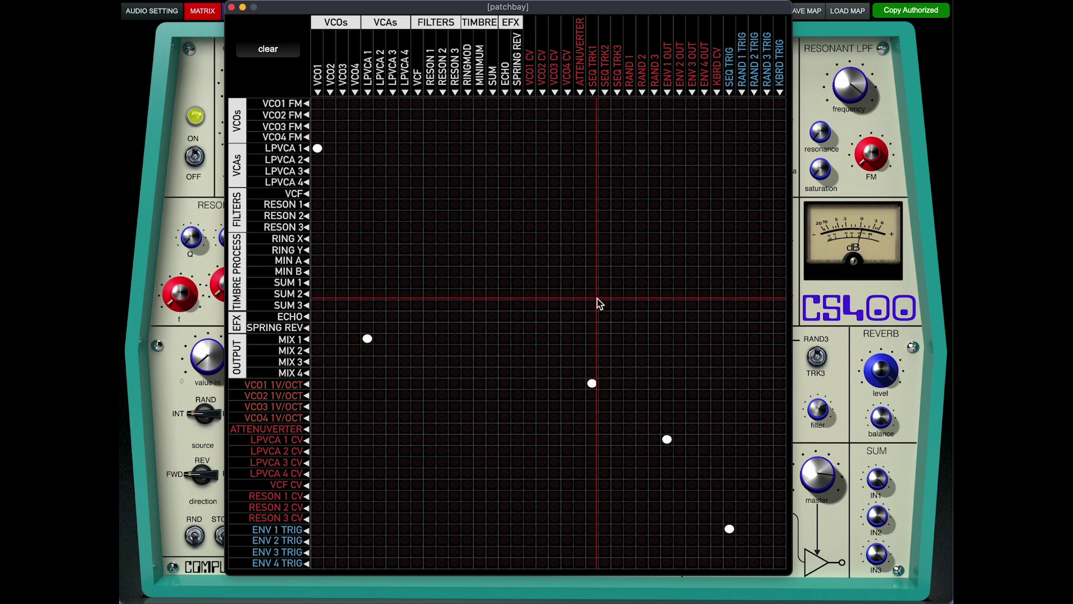
click(231, 7)
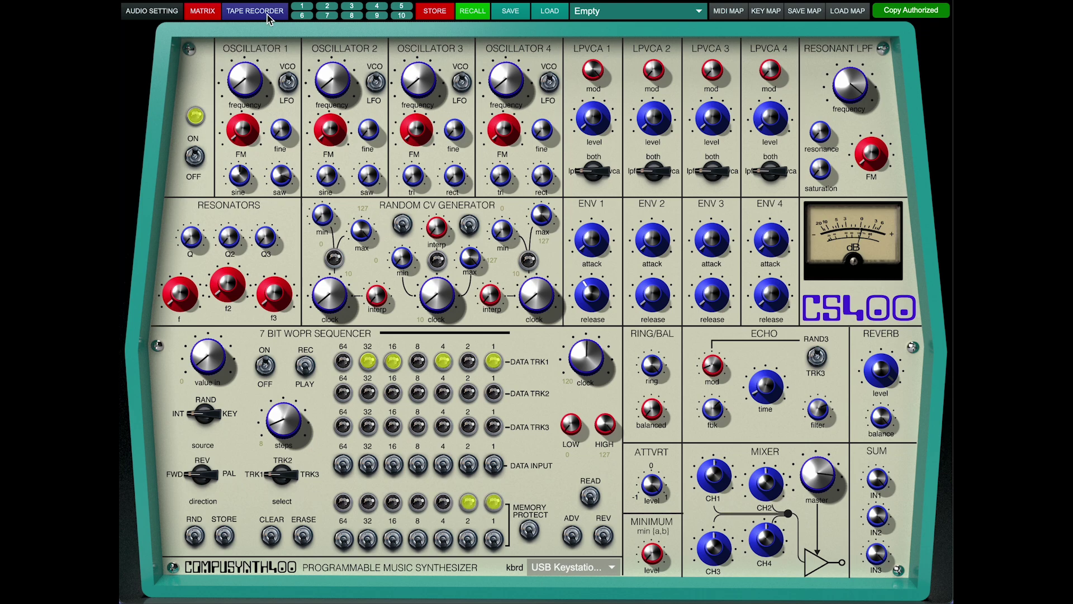
- Try patching KBRD CV into VCO1 1V/OCT alongside SEQ TRK1, and close the patchbay
click(202, 11)
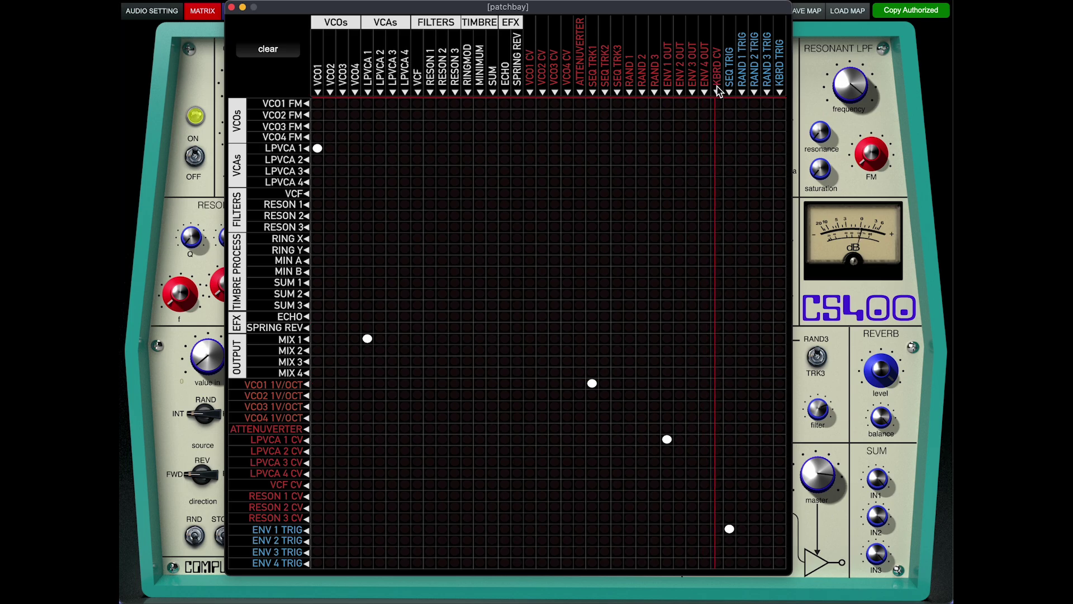
click(717, 383)
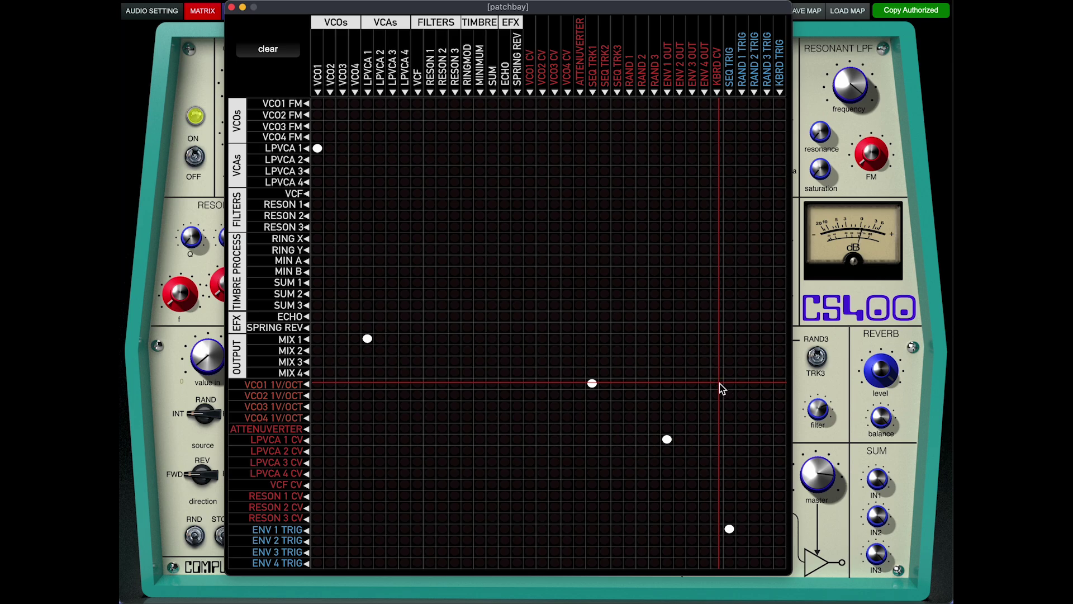
click(231, 6)
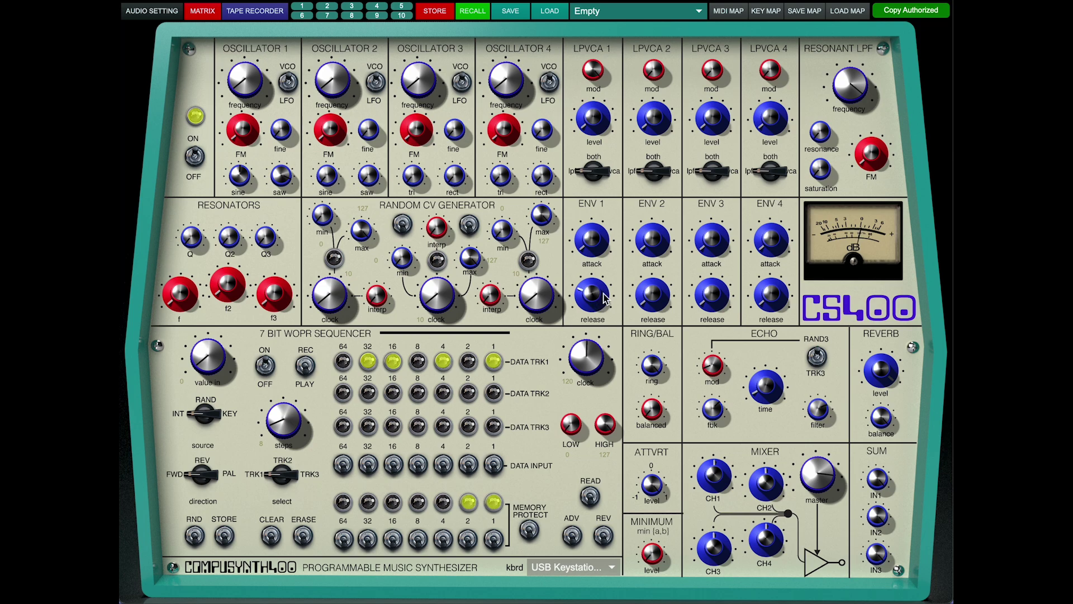
- Patch LPVCA 1 through ECHO into MIX 2 and adjust the echo time
click(213, 12)
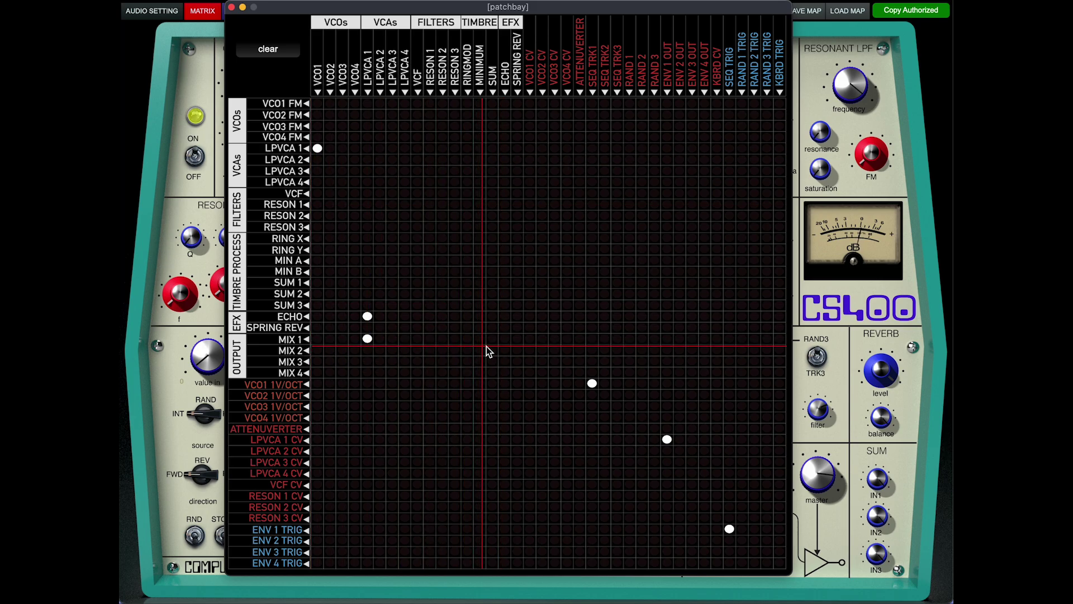
click(505, 350)
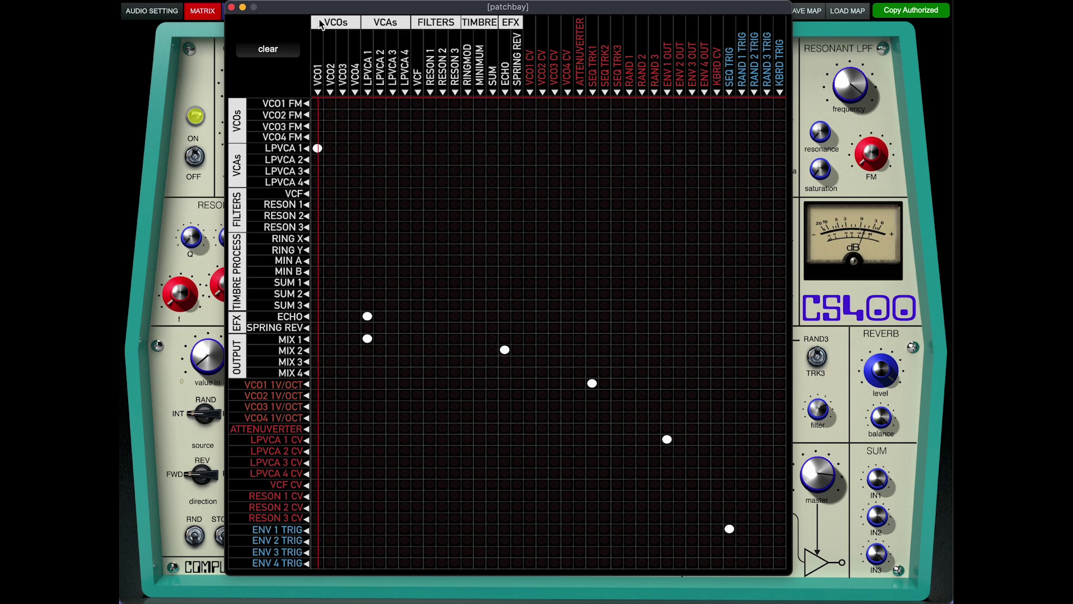
click(231, 7)
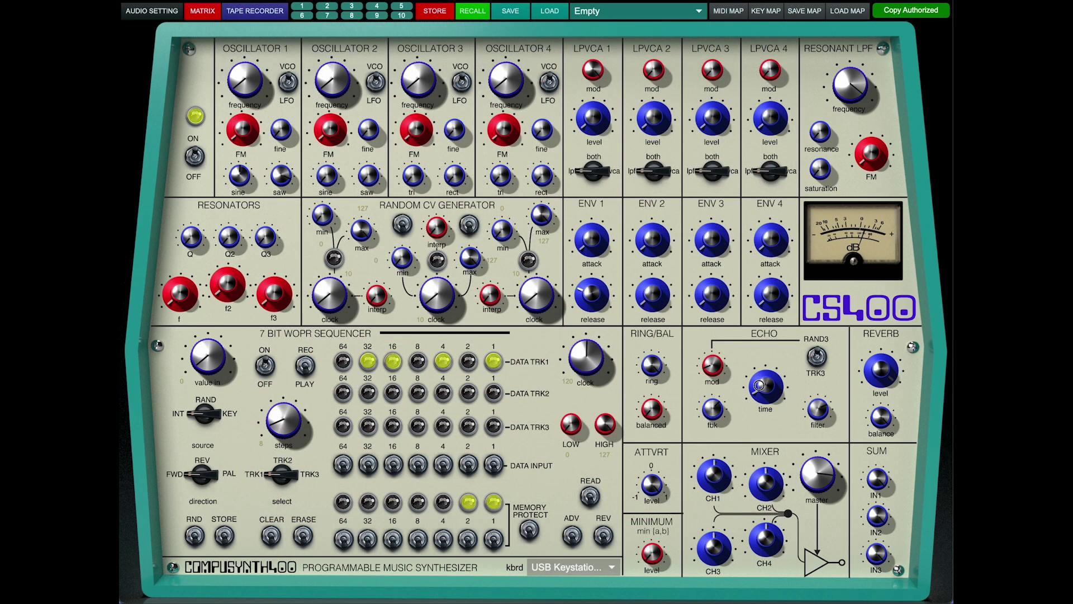
drag(766, 386, 767, 397)
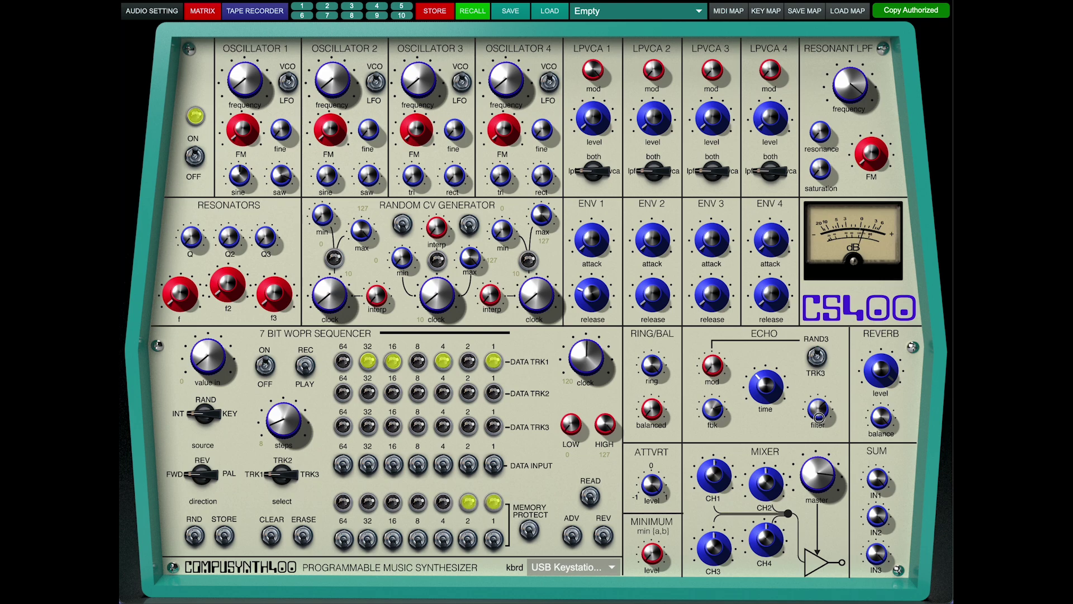
drag(767, 394, 780, 430)
- Stop the sequencer and replace its track 1 data with random values, using an adjusted LOW limit and a HIGH limit of 40
click(265, 366)
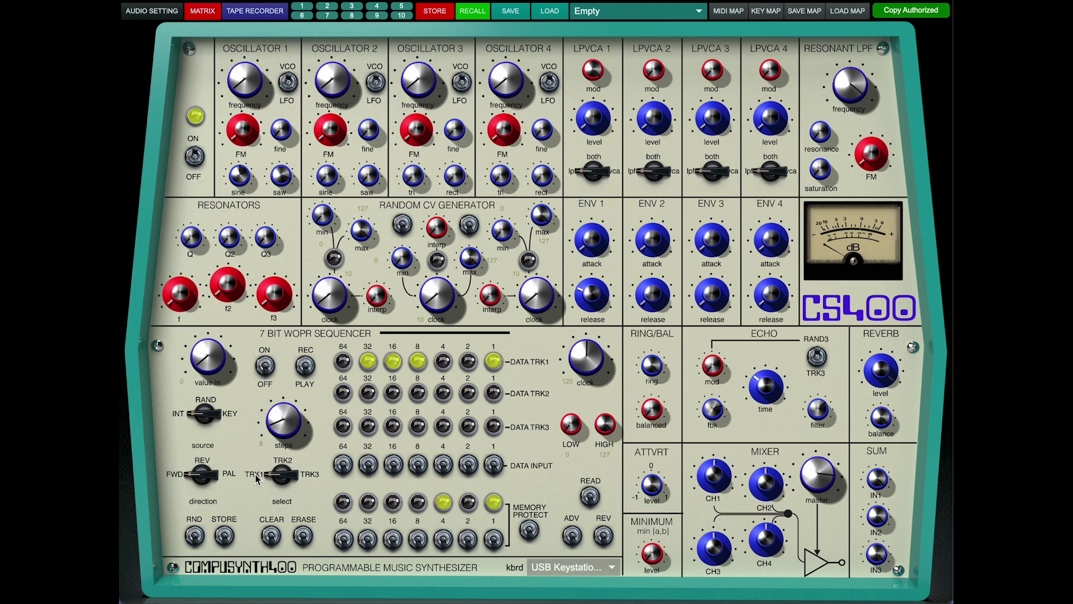
click(273, 537)
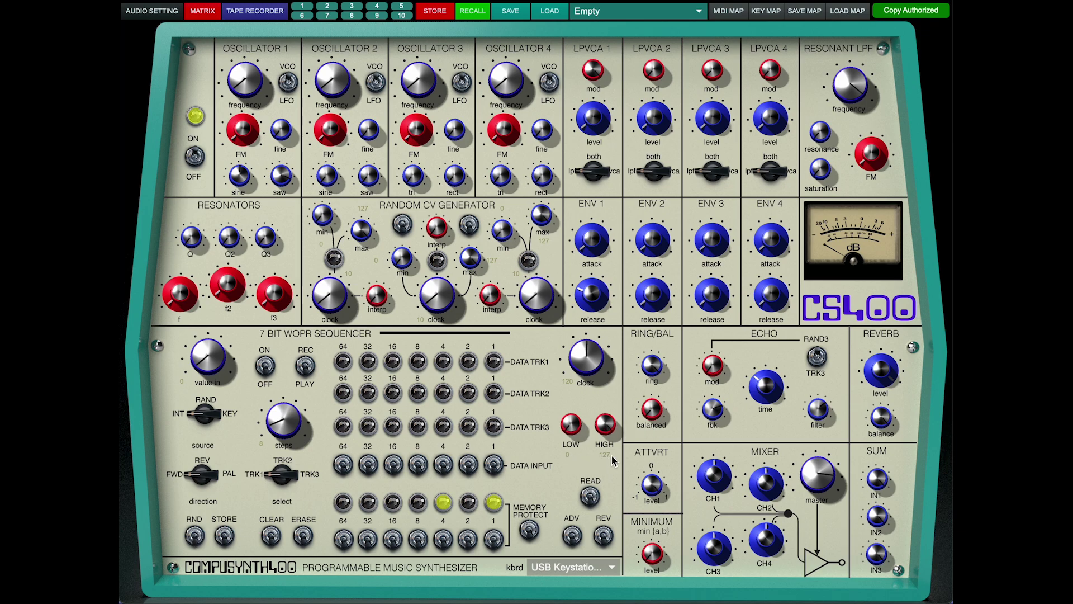
drag(573, 427, 608, 494)
drag(573, 430, 575, 440)
click(193, 537)
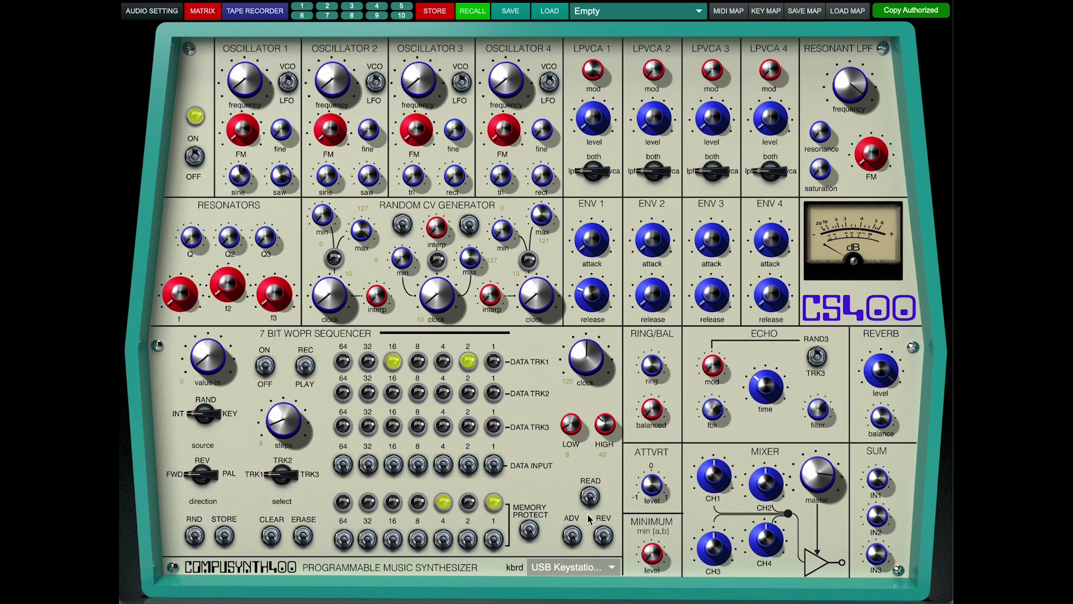
- Step forward through the stored random sequence and back to its first memory location
click(579, 538)
click(578, 537)
click(578, 538)
click(578, 538)
click(579, 537)
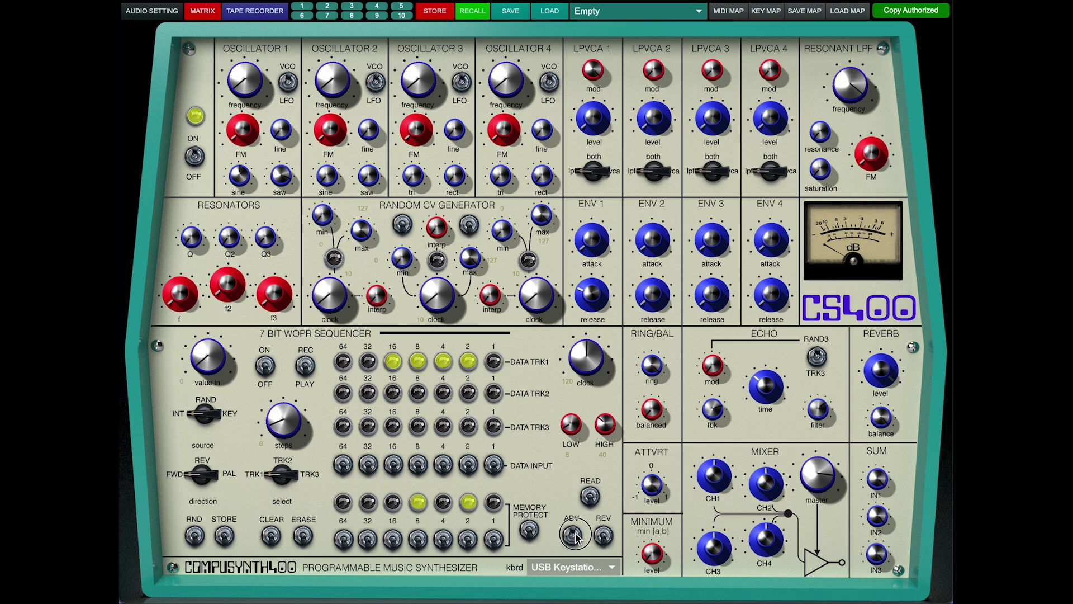
click(578, 537)
click(578, 538)
click(578, 538)
click(578, 537)
click(577, 536)
click(604, 537)
click(604, 536)
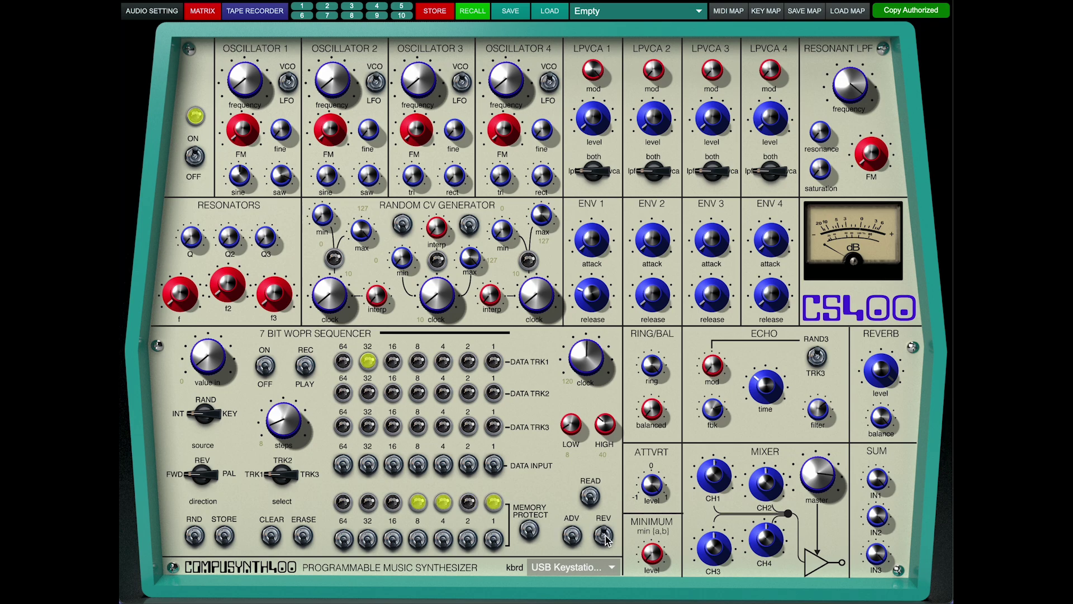
click(604, 536)
click(604, 537)
click(604, 536)
click(603, 537)
click(604, 537)
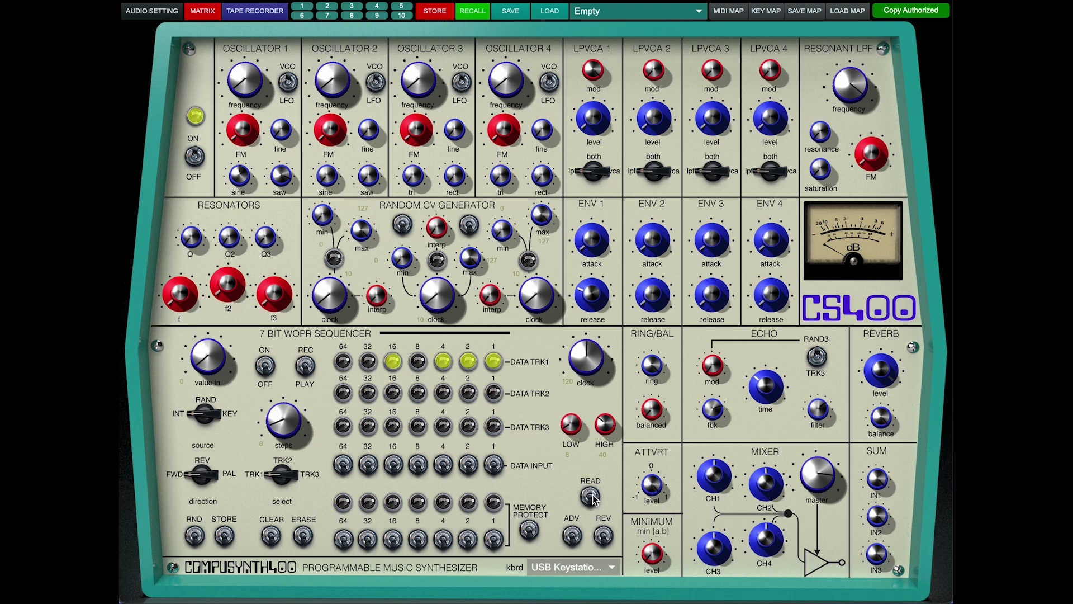
- Start the sequencer, set the HIGH limit to 59 and generate a new set of random values
click(265, 368)
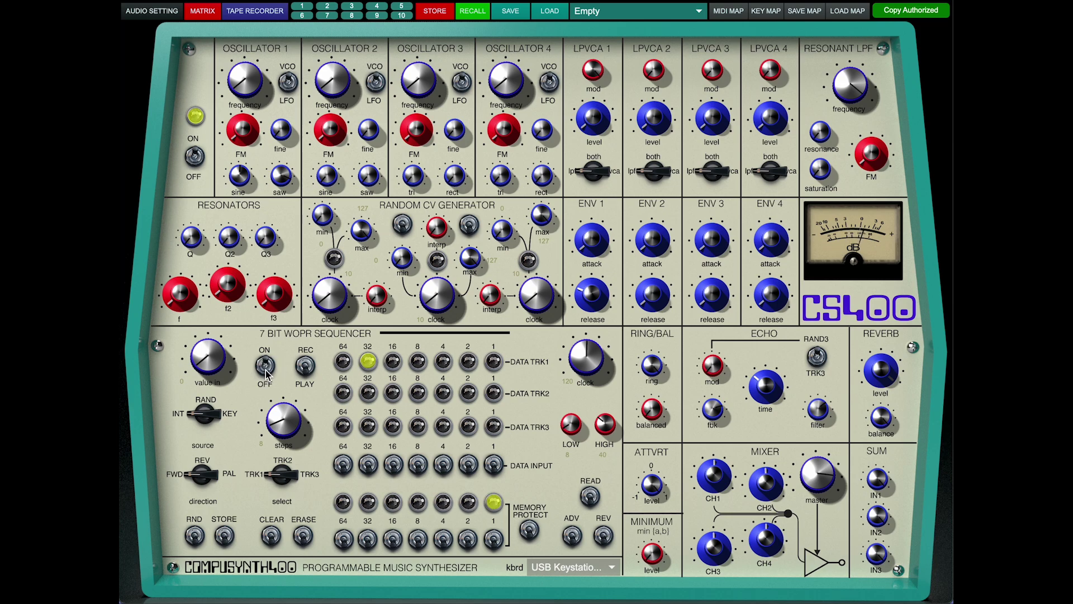
drag(603, 424, 603, 413)
click(202, 530)
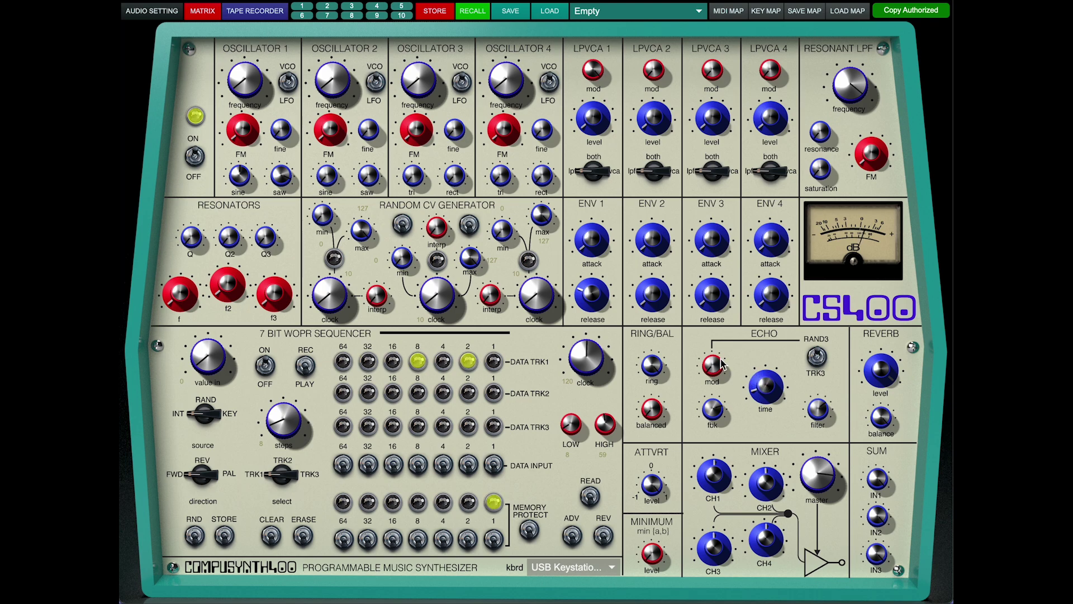
- Set the sequencer's LOW limit to 20 and generate a new set of random values for track 1
drag(567, 436, 565, 423)
click(194, 536)
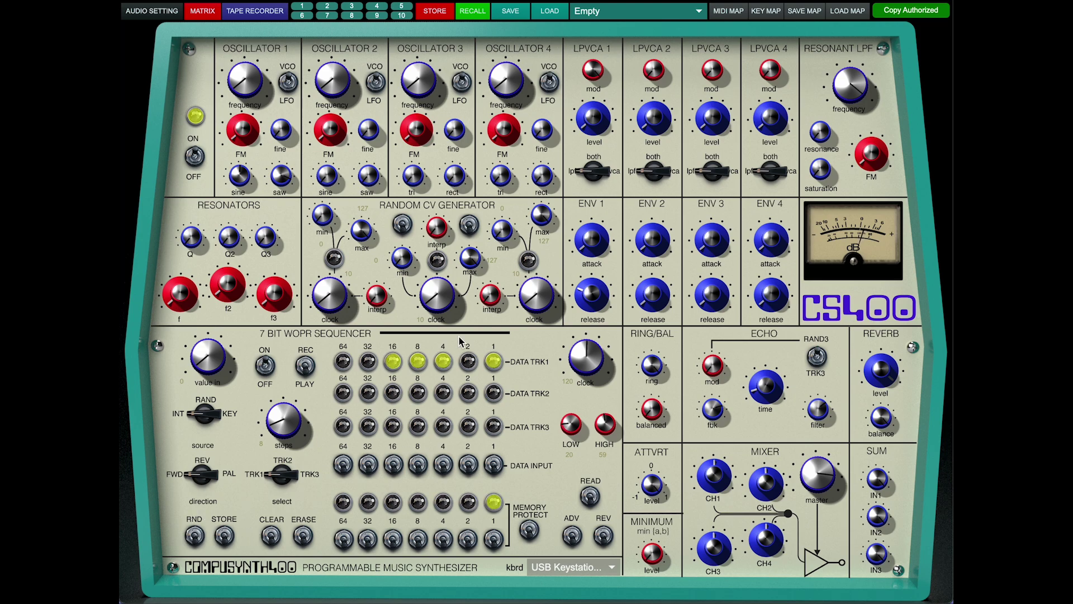
- Adjust the ENV 1 release, the echo time and the mixer levels of channels 1 and 2 while the sequence plays
drag(591, 296, 592, 277)
mouse_move(766, 385)
mouse_down()
mouse_move(776, 351)
mouse_move(773, 376)
mouse_up()
drag(769, 468, 765, 509)
drag(720, 458, 724, 480)
drag(593, 296, 615, 244)
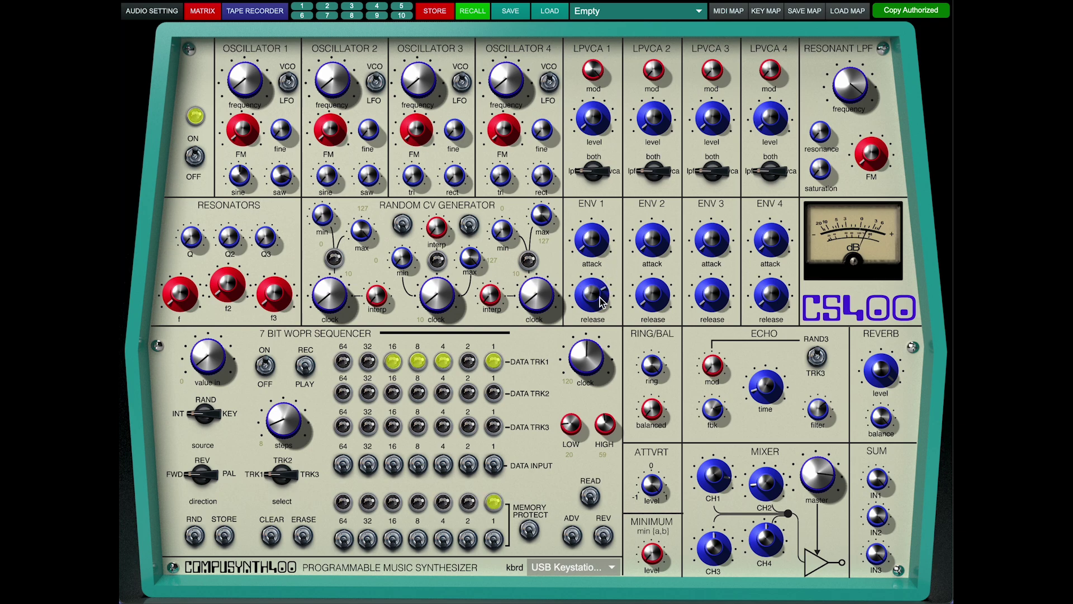
drag(599, 300, 601, 289)
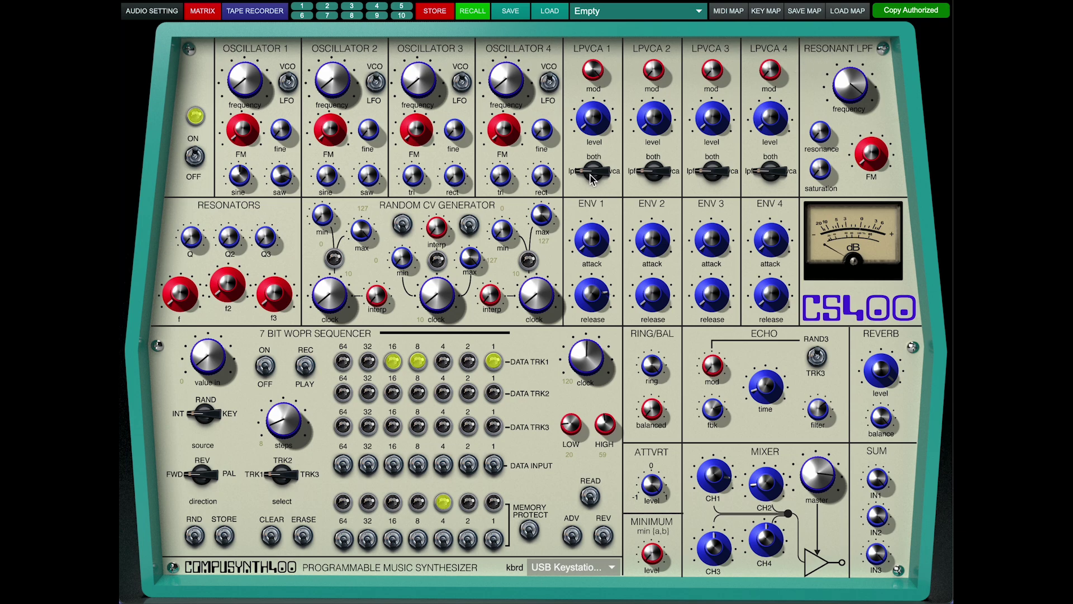
- Switch LPVCA 1 to vca and reroute its output through VCF into ECHO and MIX 1, replacing its direct connections
drag(591, 177, 590, 158)
click(217, 16)
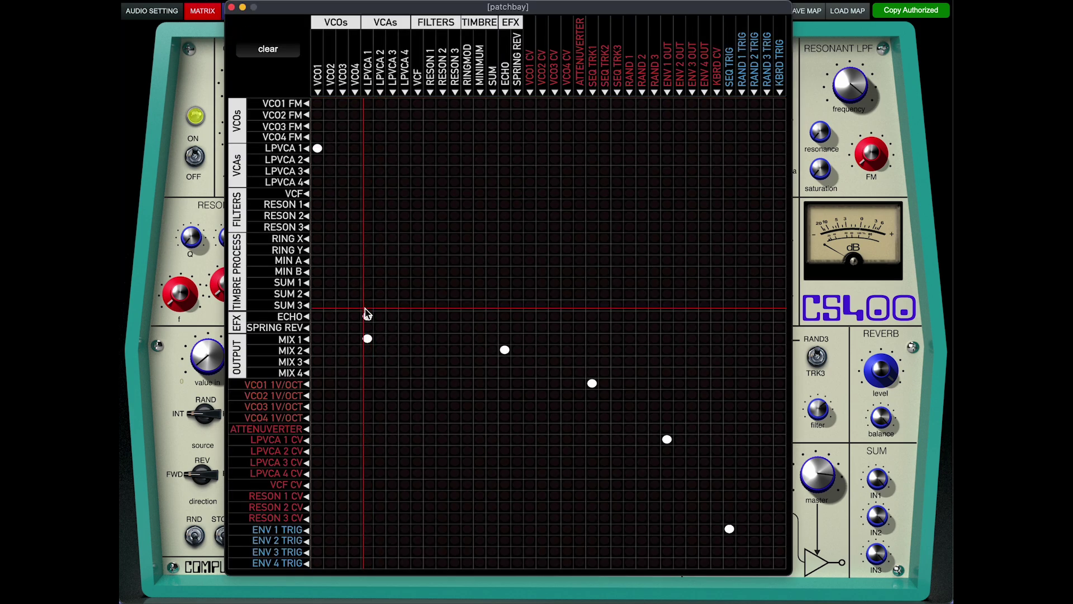
click(367, 338)
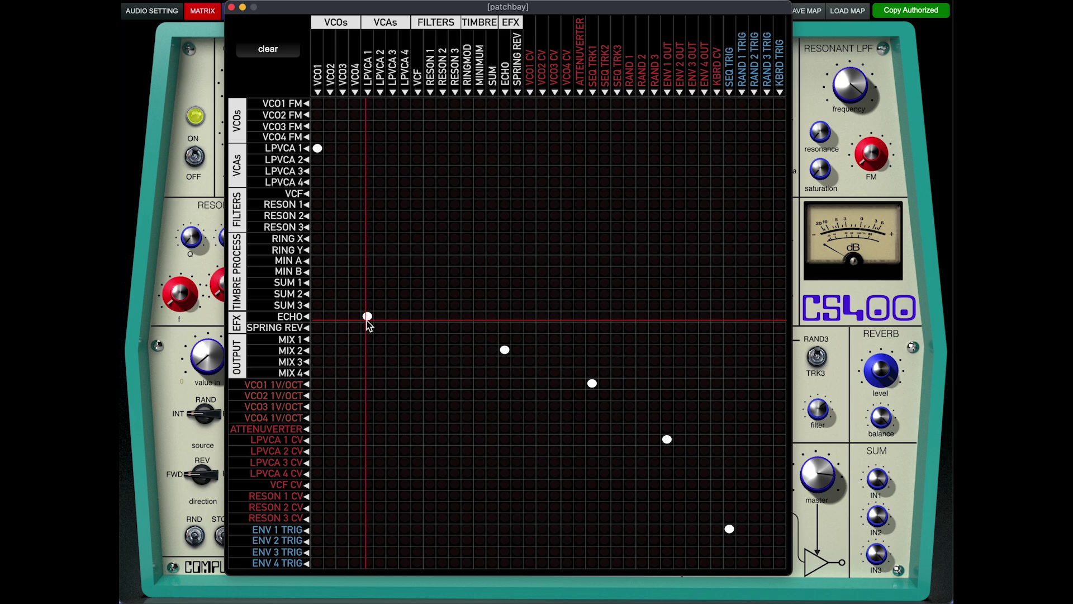
click(367, 317)
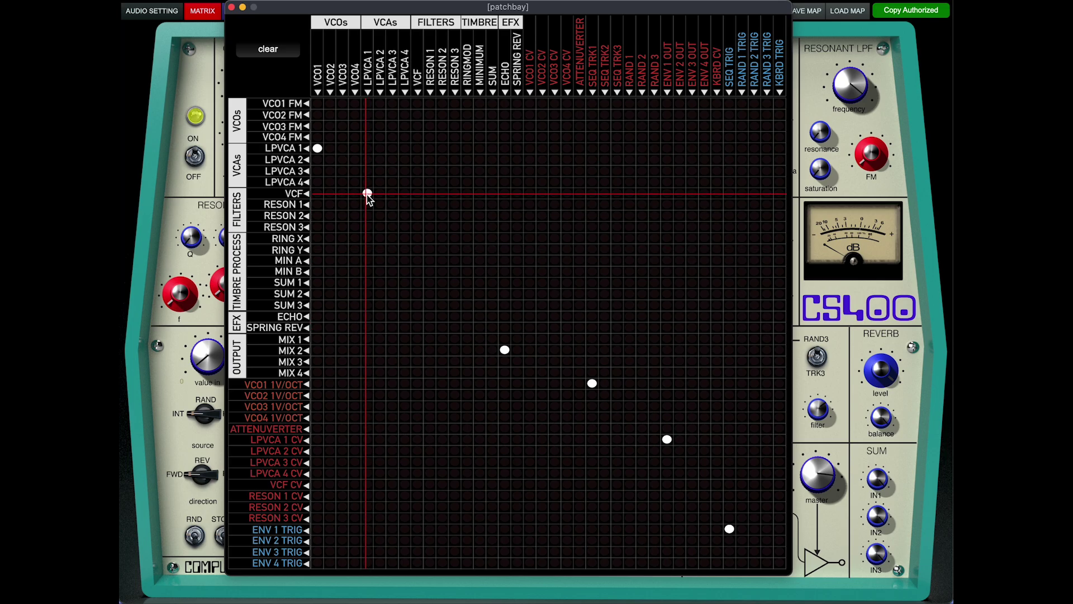
click(417, 316)
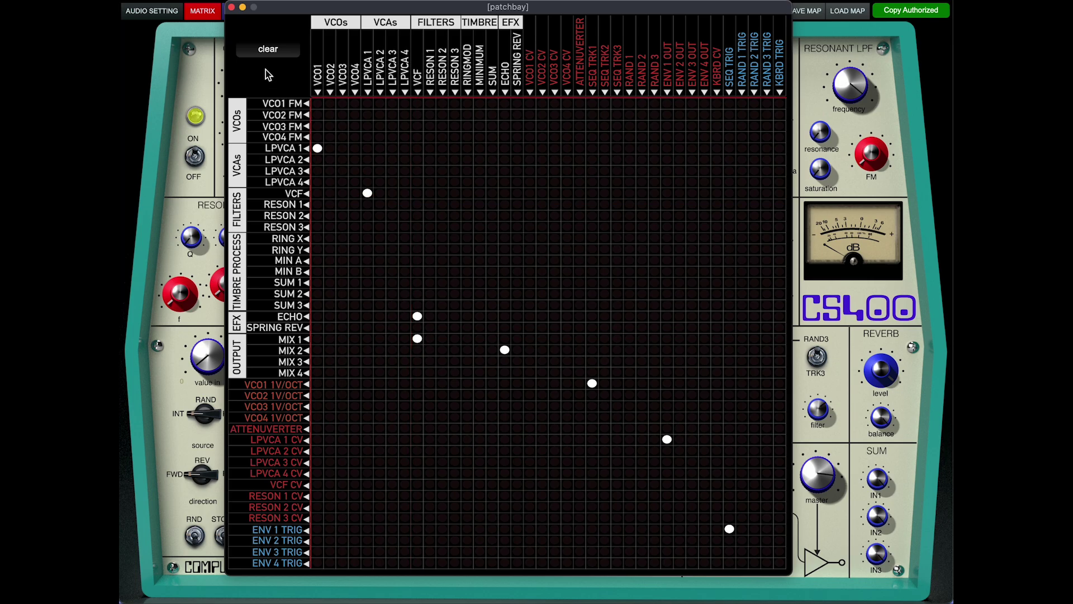
click(231, 8)
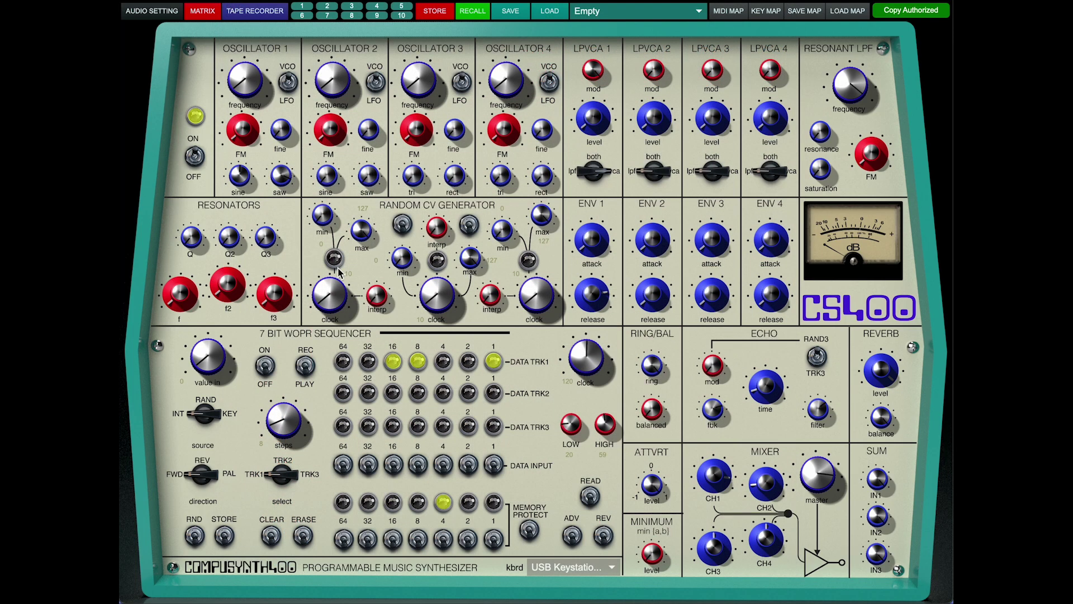
- Adjust the resonant LPF frequency and patch SEQ TRIG to ENV 2 TRIG and ENV 2 OUT to VCF CV
drag(850, 85, 856, 114)
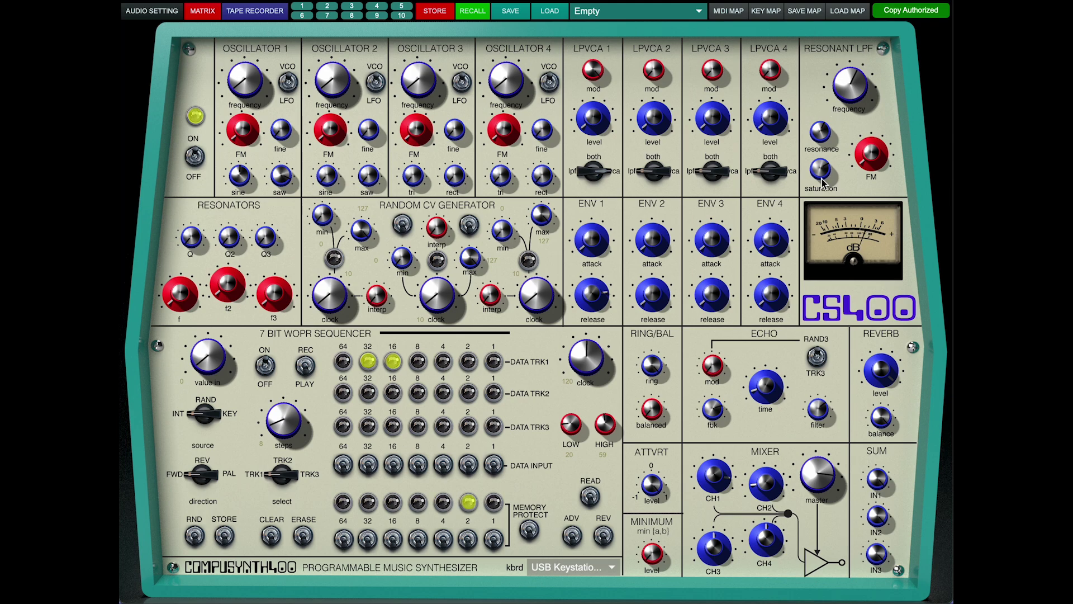
mouse_move(853, 81)
mouse_down()
mouse_move(864, 55)
mouse_move(852, 68)
mouse_up()
click(211, 15)
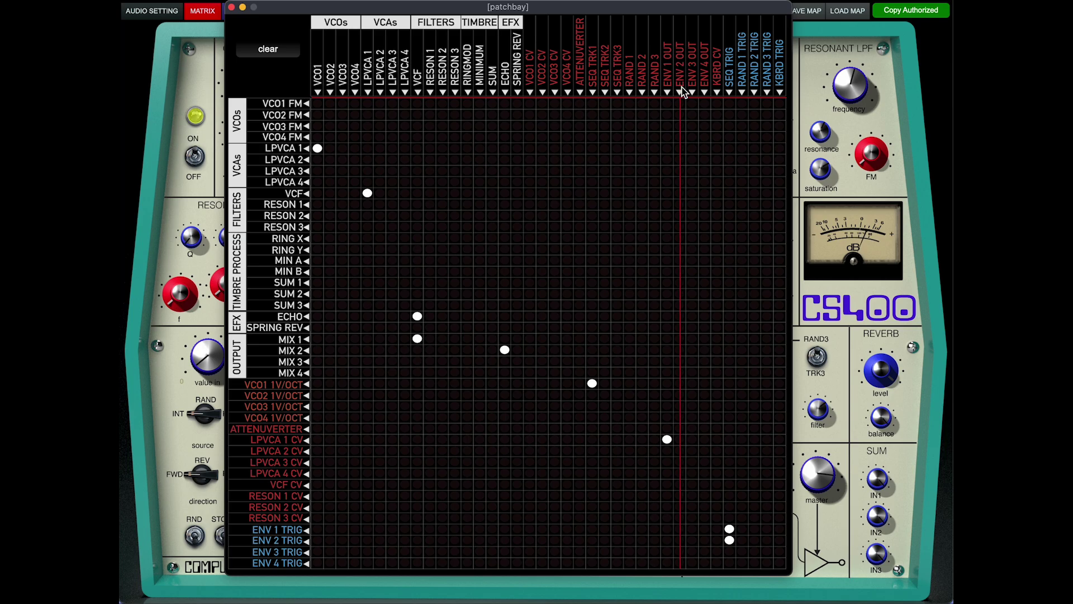
click(681, 487)
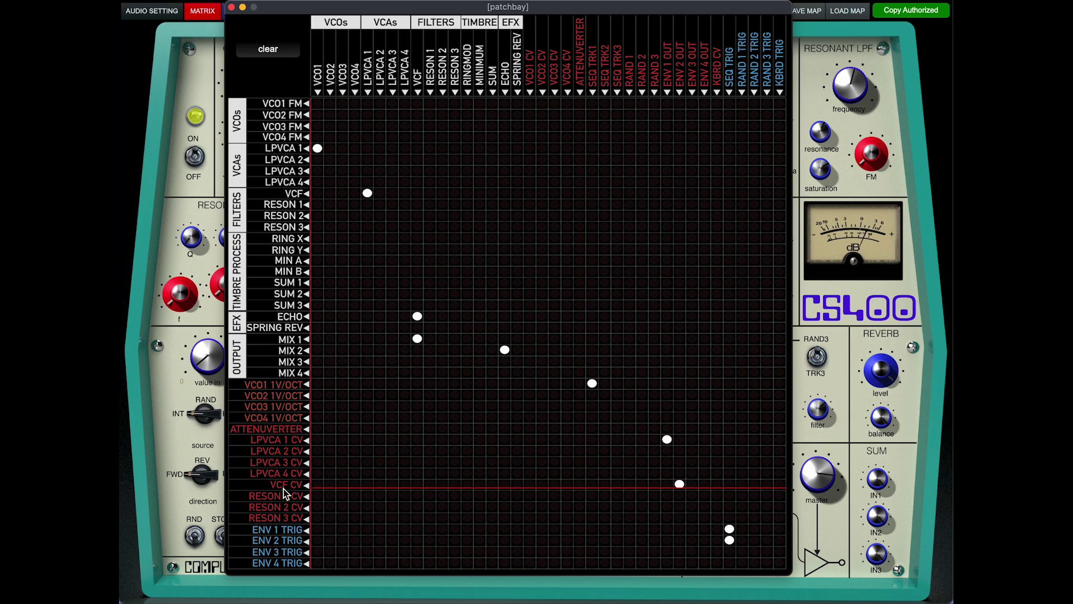
click(232, 8)
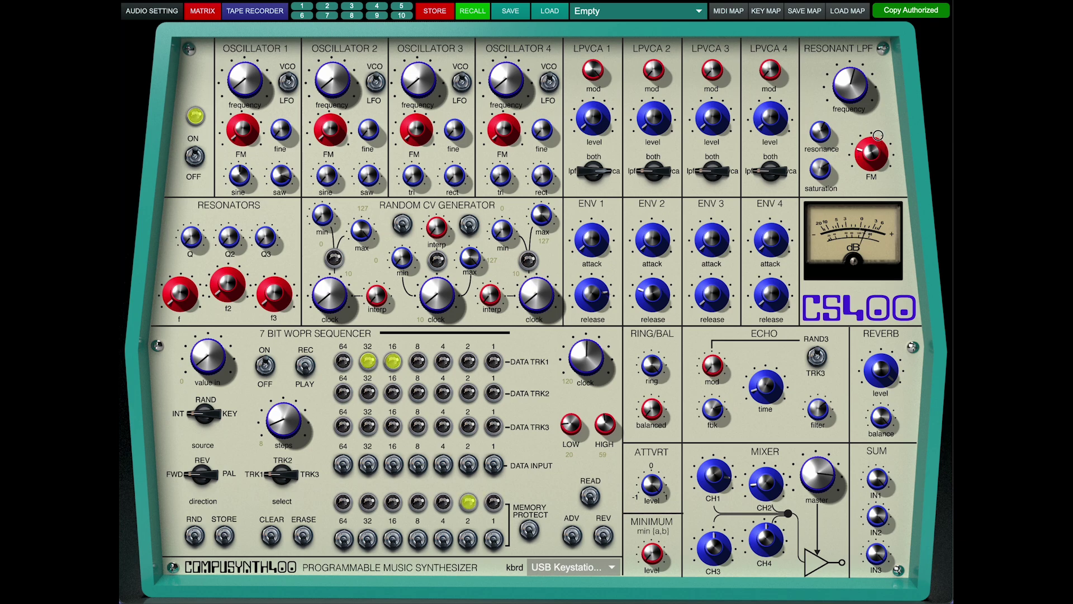
- Shape the filter envelope by adjusting the resonant LPF frequency, the ENV 2 attack and the filter's FM amount
drag(860, 98, 861, 108)
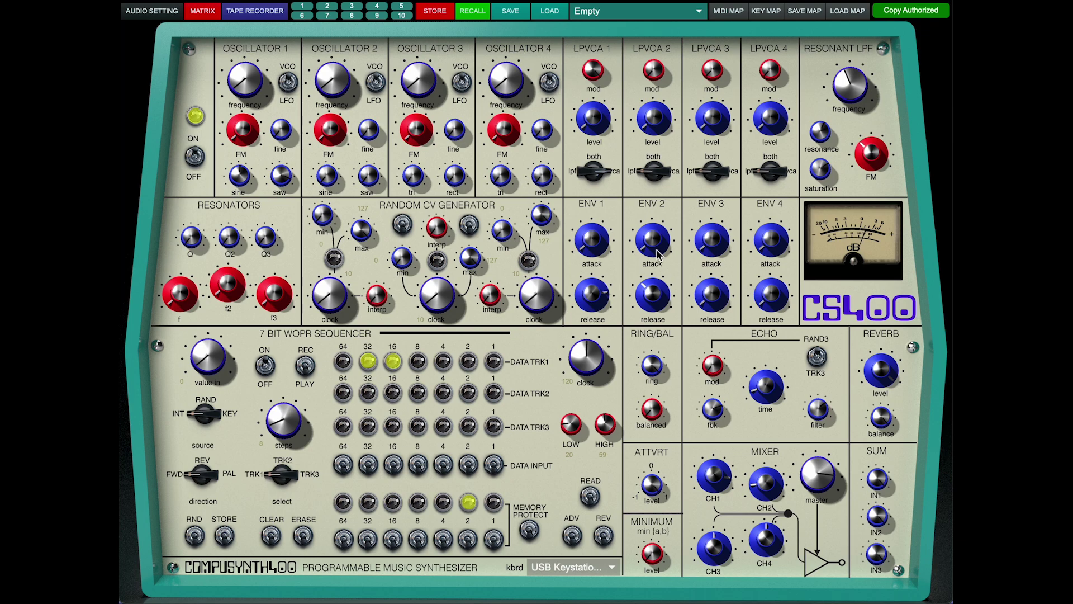
drag(658, 252, 655, 250)
drag(873, 143, 875, 165)
- Select sequencer track 3, generate random values for it and adjust the echo's mod amount
drag(285, 470, 286, 451)
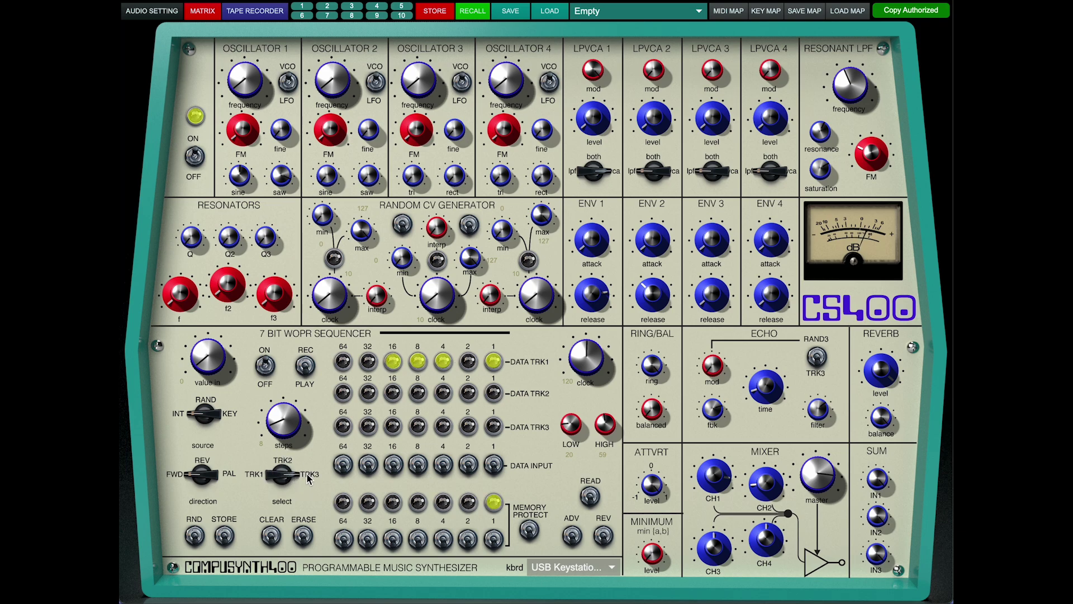
click(194, 536)
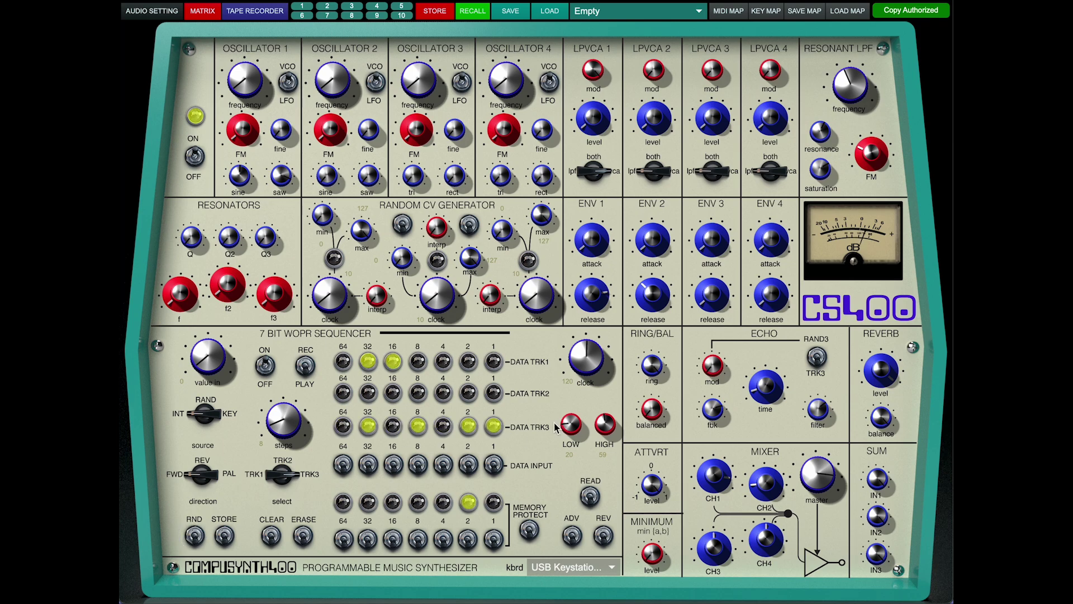
click(716, 370)
drag(716, 371, 716, 365)
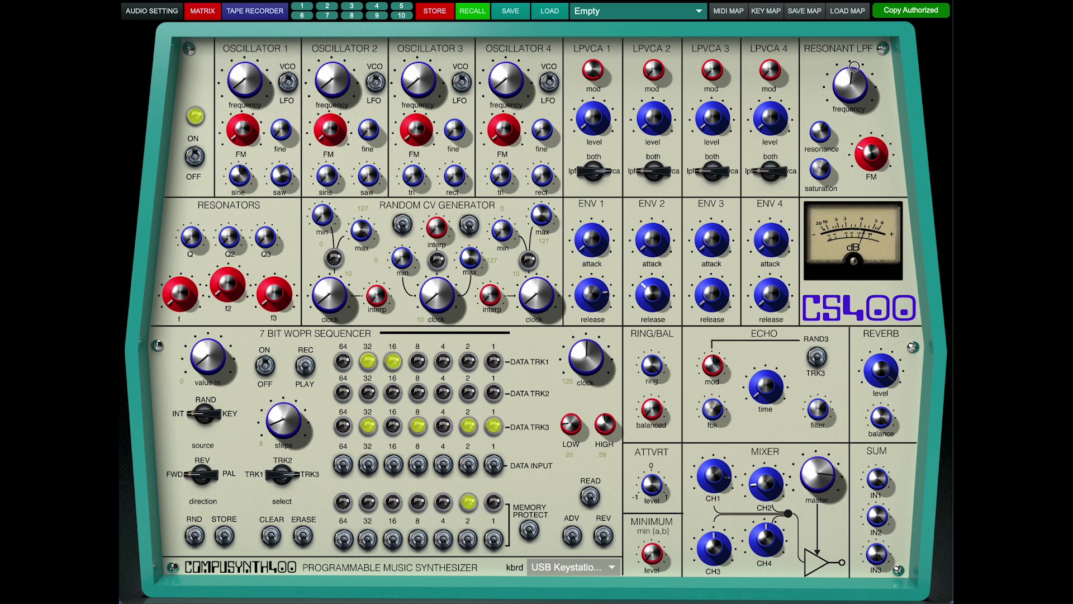
drag(710, 362, 710, 384)
- Generate new track 3 values with LOW at 2 and HIGH at 127, and lower the HIGH limit to 41
drag(604, 425, 604, 387)
drag(571, 425, 570, 436)
click(194, 535)
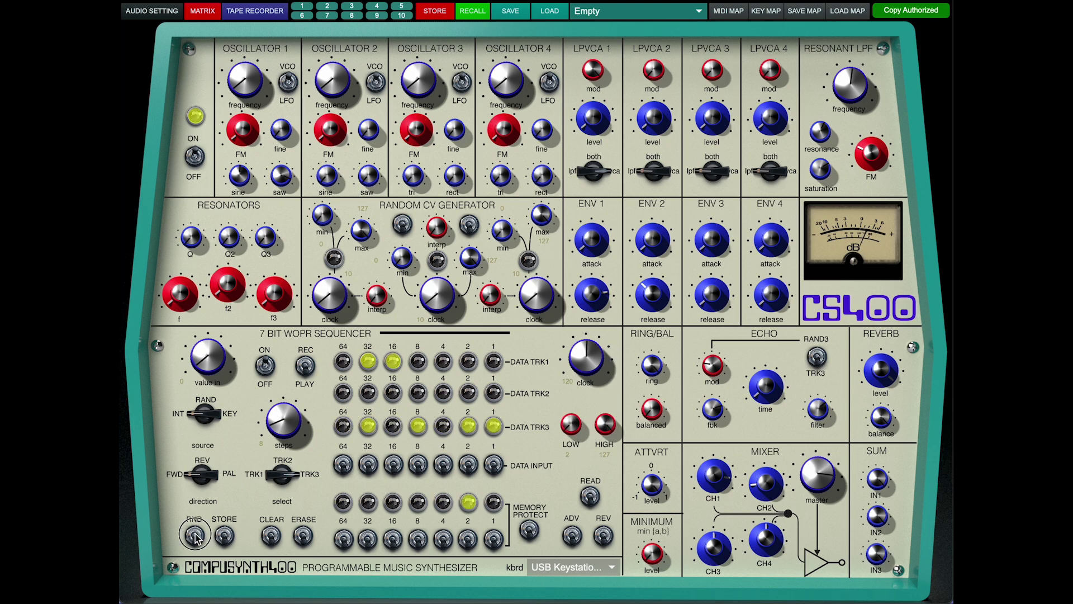
drag(605, 424, 604, 472)
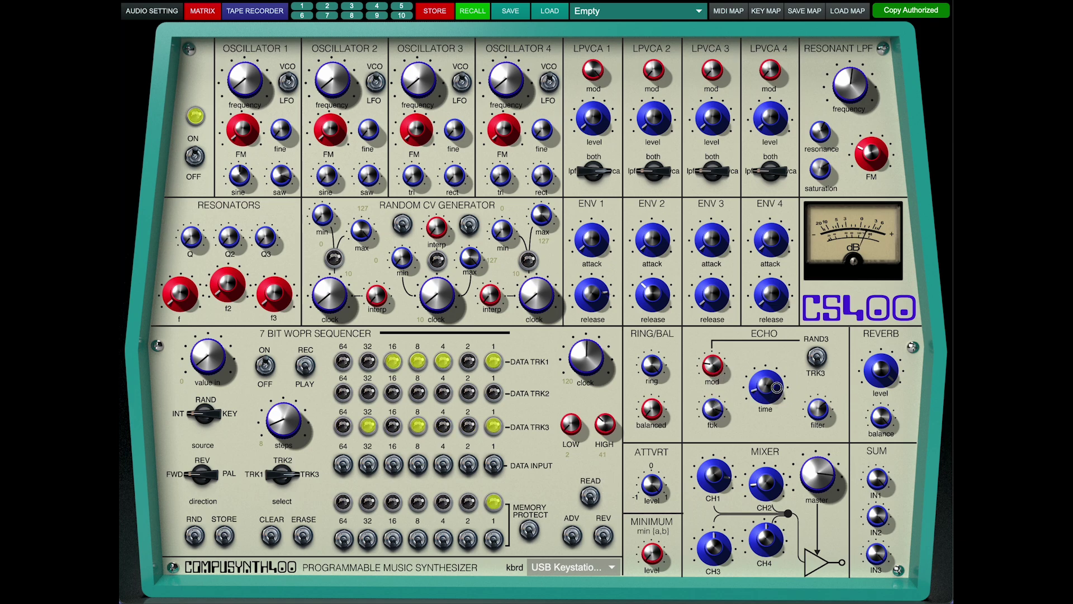
- Rebalance the echo by adjusting its mod amount, its time and the mixer level of channel 2
drag(718, 373, 718, 345)
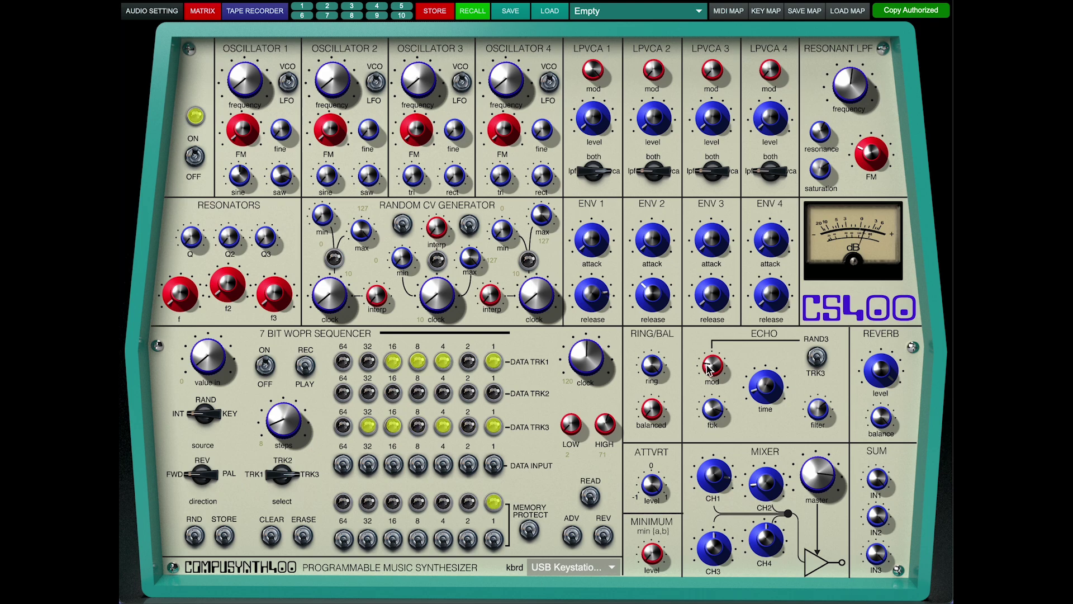
drag(763, 395, 762, 379)
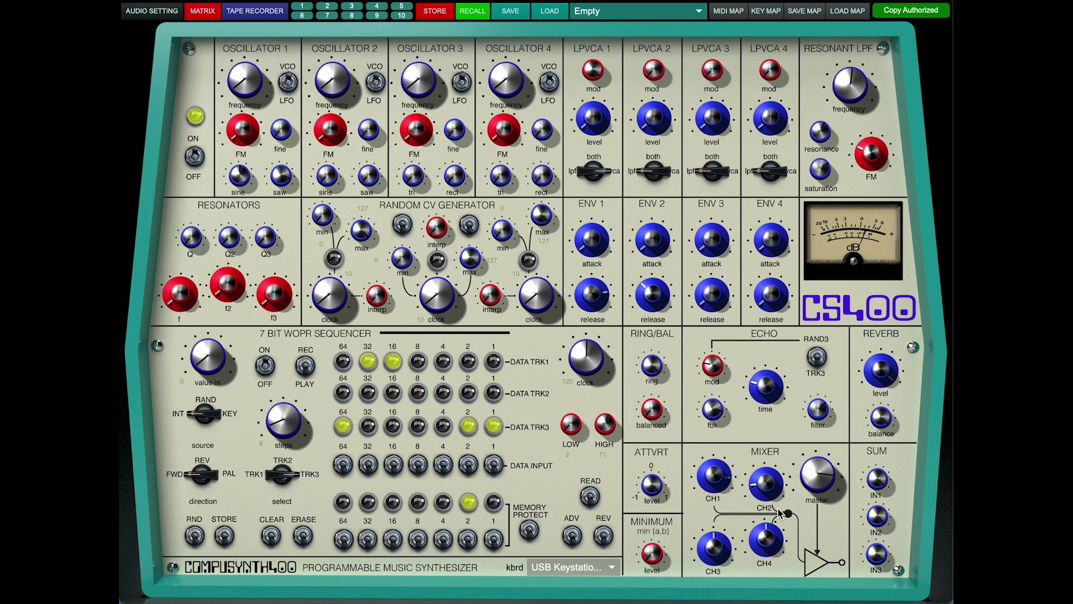
drag(779, 511, 774, 495)
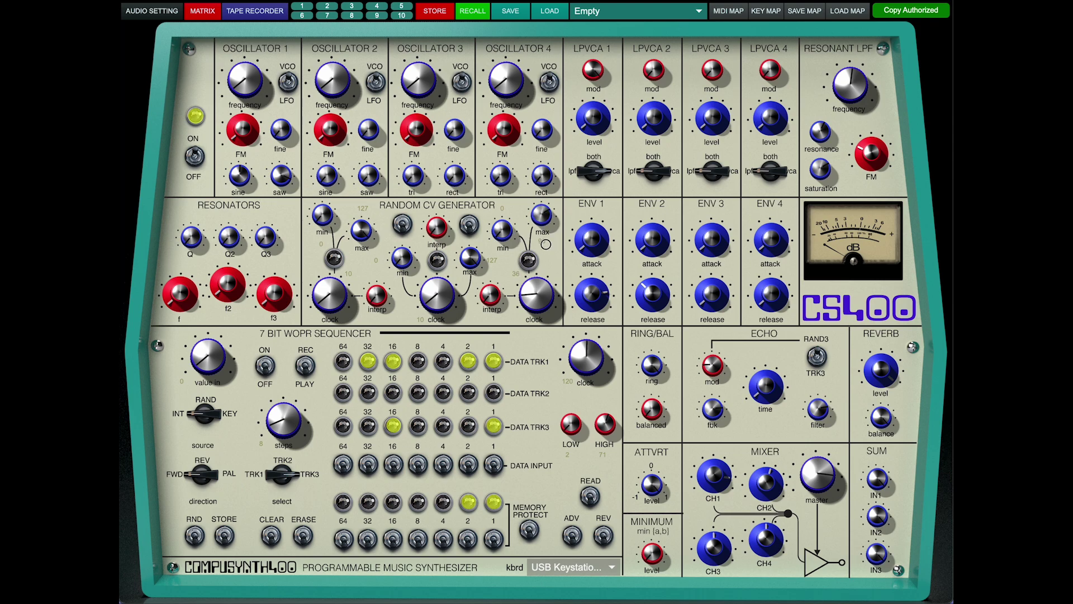
- Set random CV generator 3 to a max of 62 and a clock of 53, and adjust the echo's mod amount
mouse_move(546, 244)
mouse_down()
mouse_move(547, 273)
mouse_move(549, 261)
mouse_up()
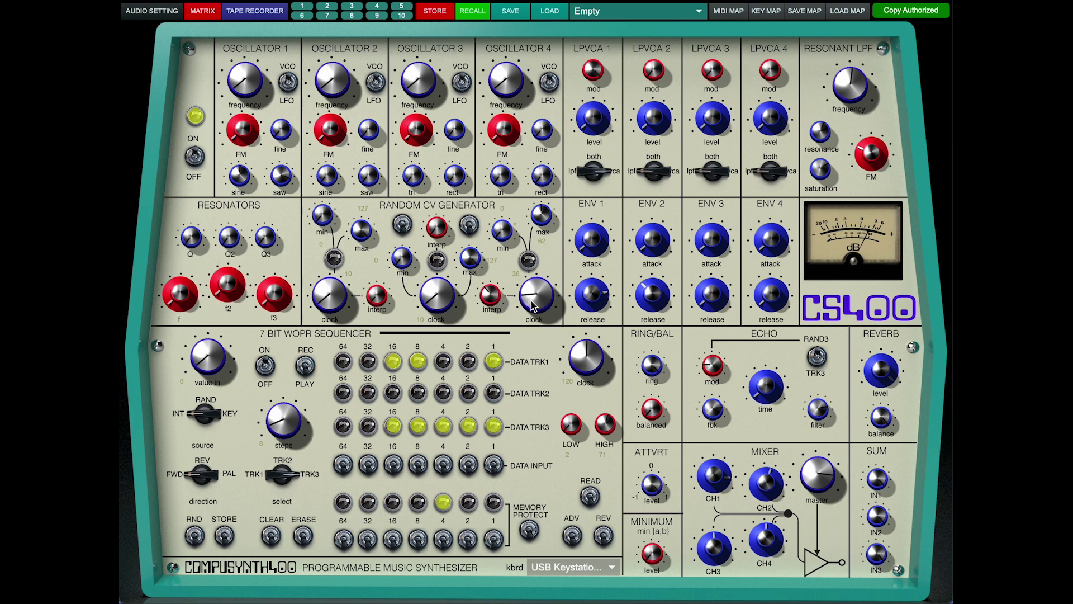
drag(531, 304, 532, 311)
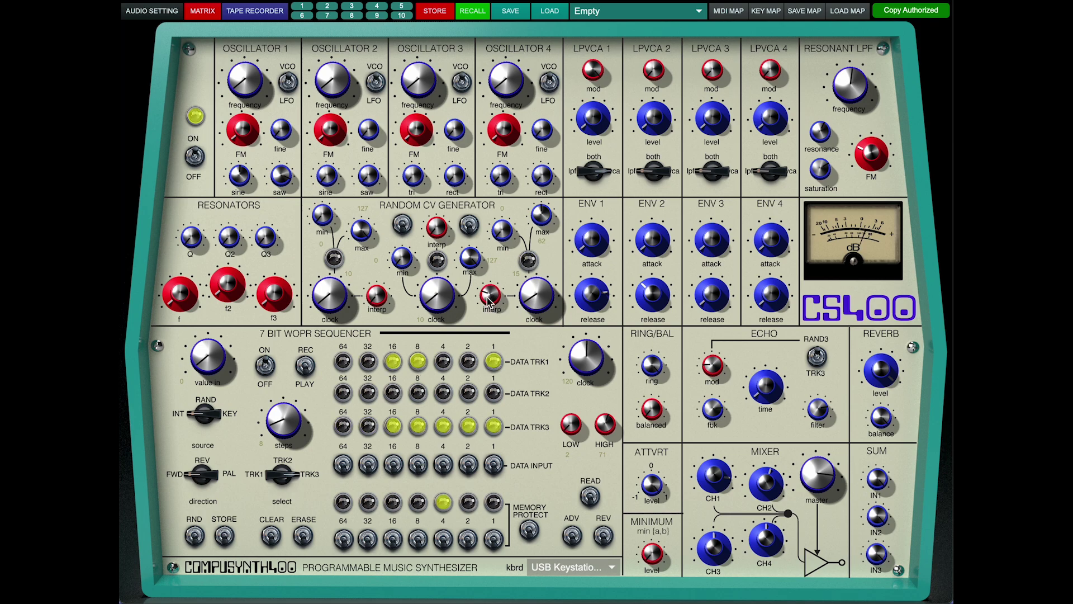
drag(716, 344, 716, 362)
drag(547, 316, 550, 306)
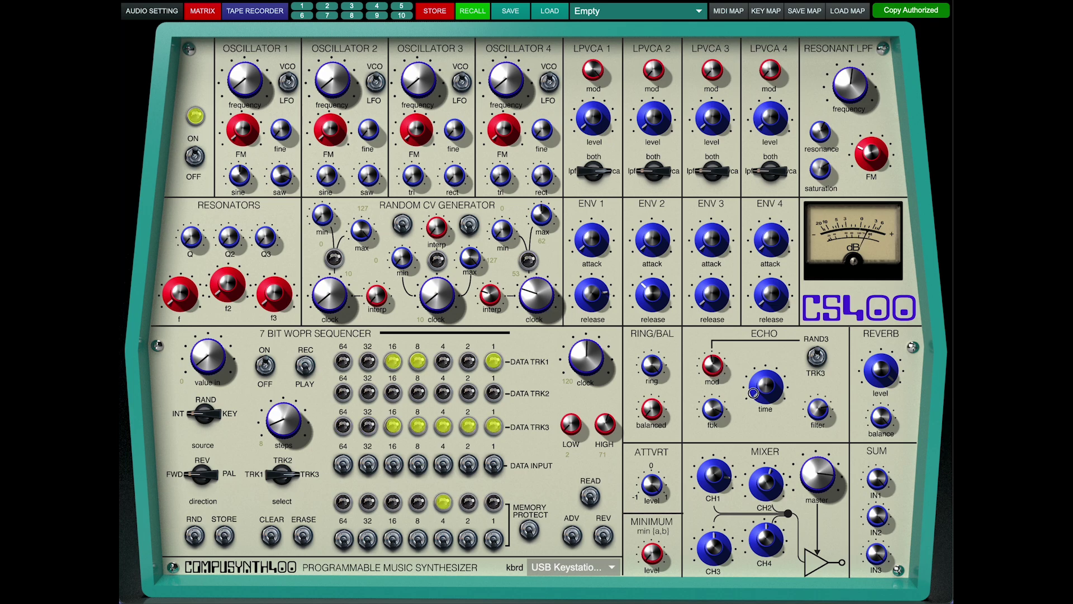
- Adjust the resonant LPF frequency and patch RAND 2 to VCF CV in place of ENV 2 OUT
drag(851, 85, 852, 99)
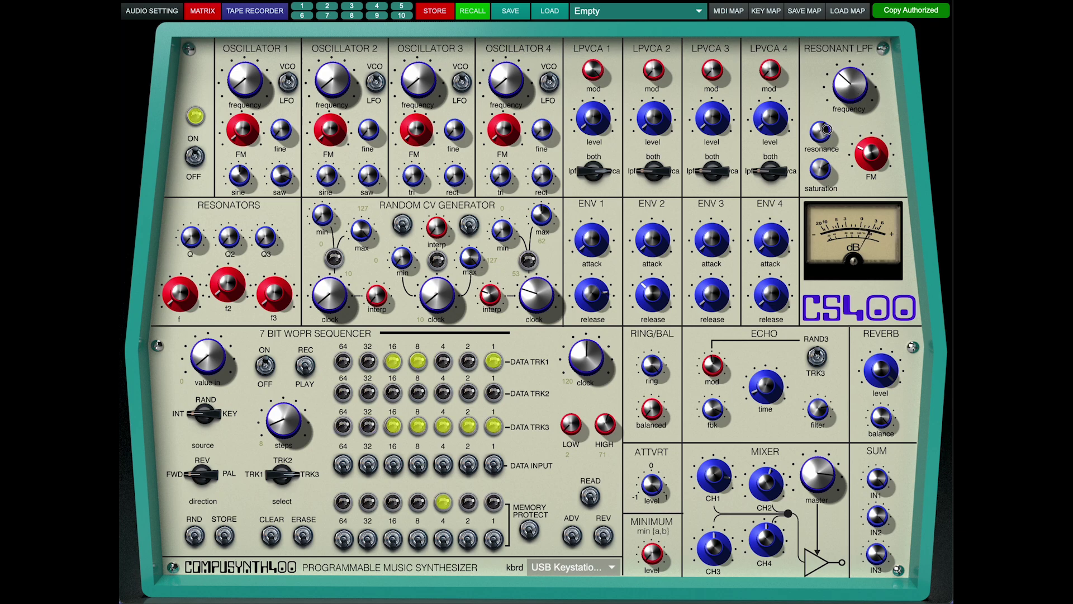
drag(850, 87, 821, 59)
click(200, 10)
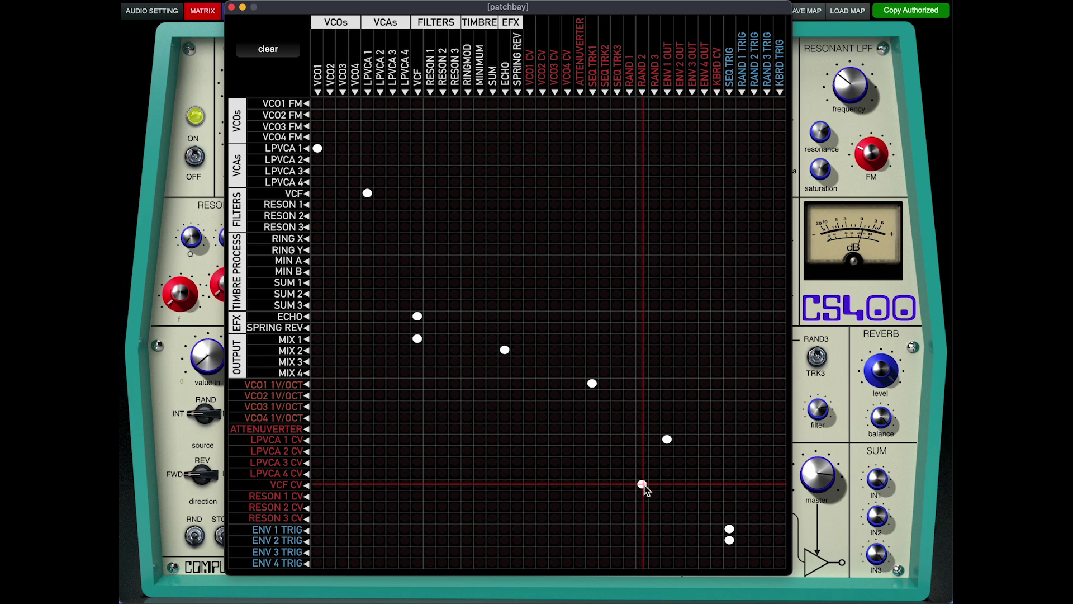
click(231, 7)
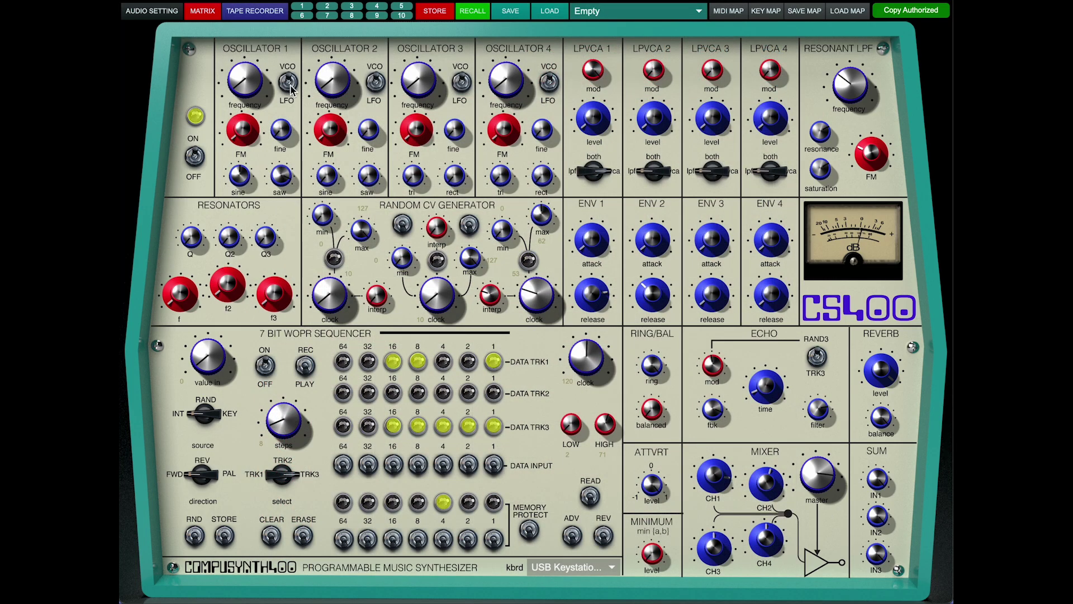
- Set random CV generator 2's clock to 68, and adjust its interp and the resonant LPF frequency
drag(429, 302, 426, 295)
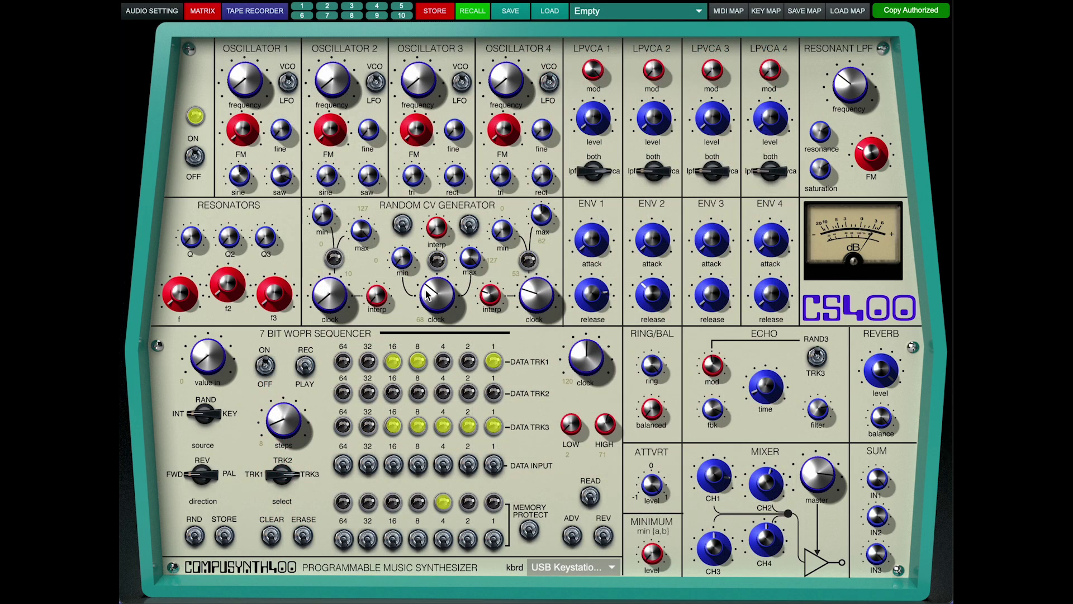
drag(436, 229, 436, 198)
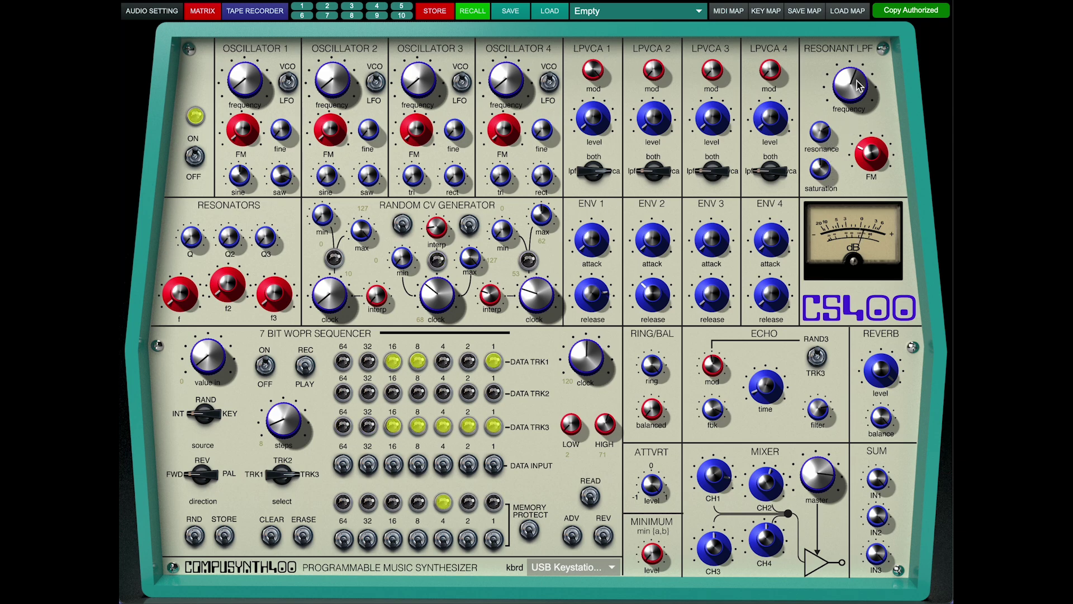
drag(858, 85, 870, 107)
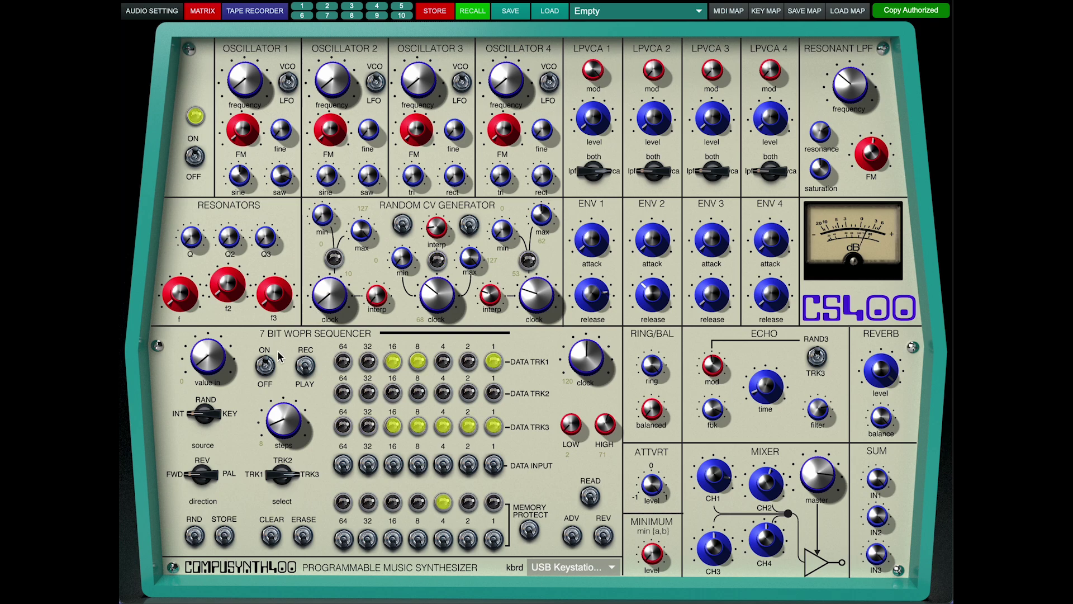
- Stop the sequencer and raise the clock of random CV generator 1
click(266, 367)
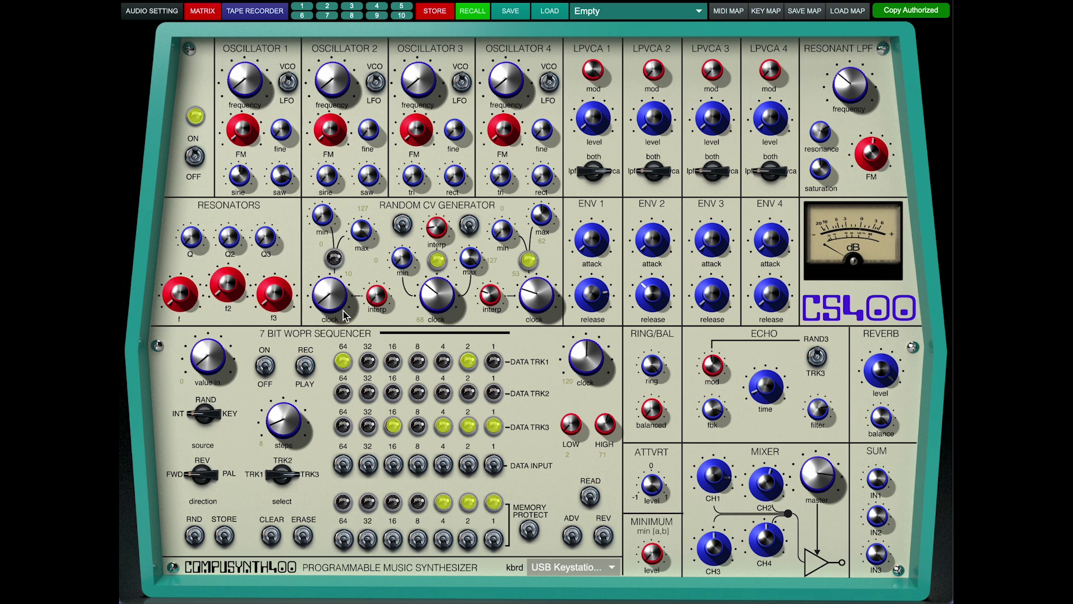
drag(344, 315, 334, 312)
- In the patch matrix, remove SEQ TRIG from ENV 1 and ENV 2, and patch RAND 1 TRIG to ENV 1 TRIG
click(210, 11)
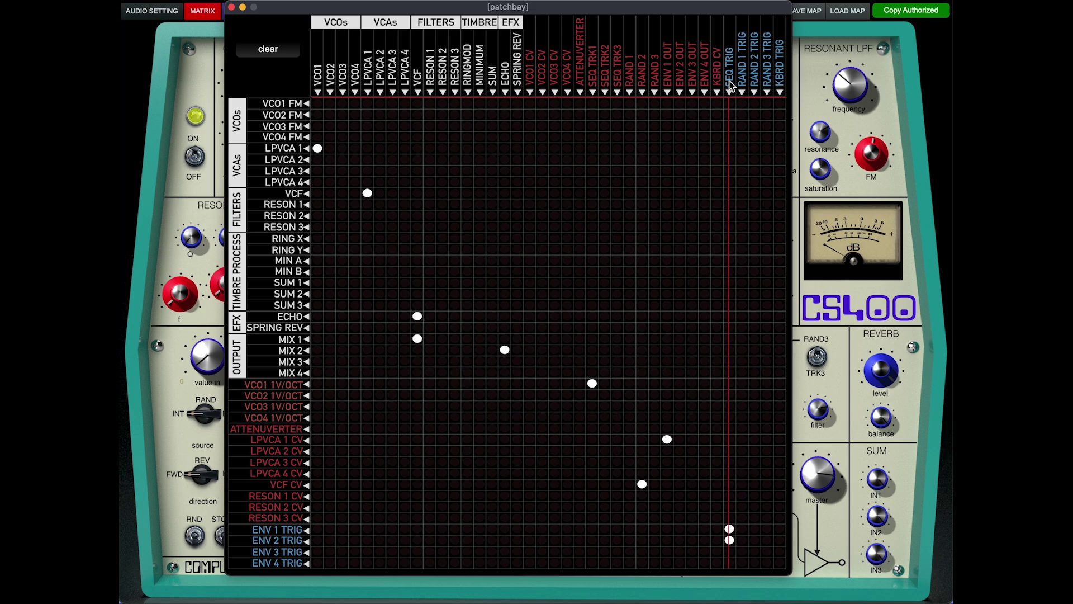
click(729, 528)
click(729, 540)
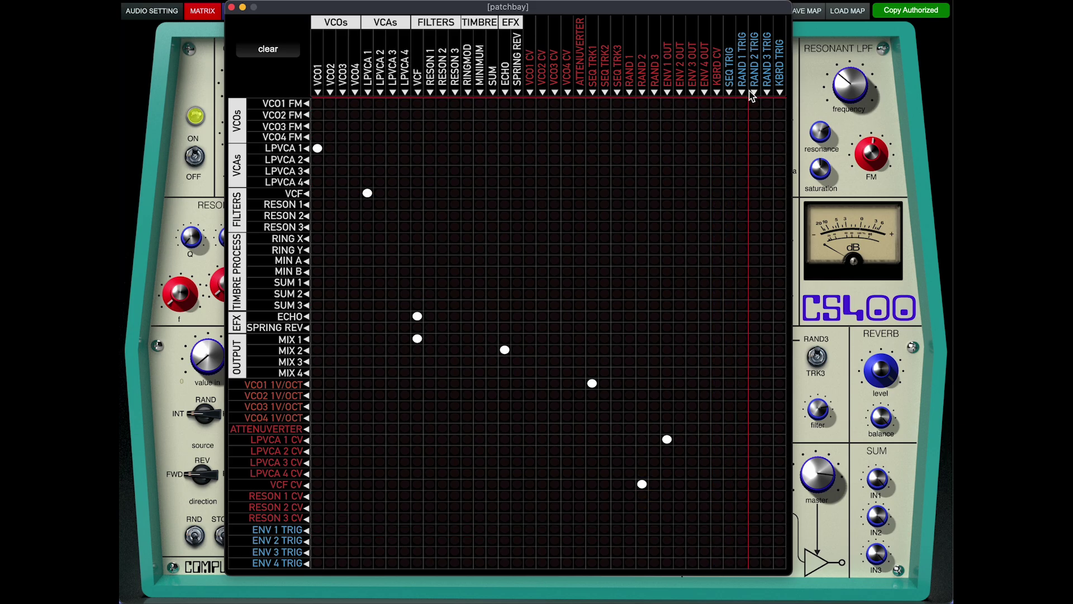
click(741, 529)
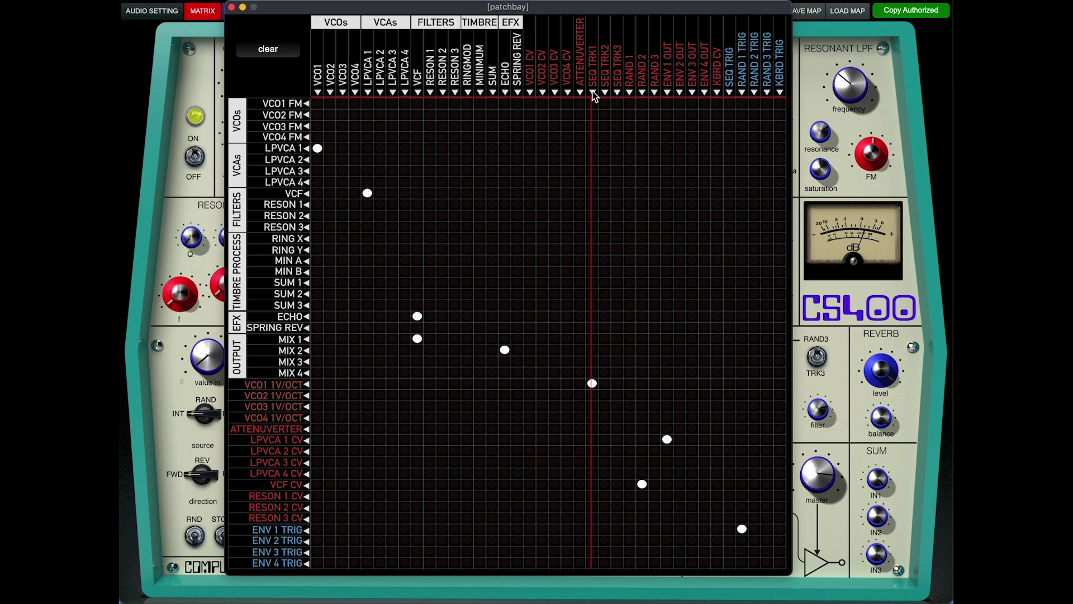
- Patch RAND 1 to VCO1 1V/OCT in place of SEQ TRK1 and close the patch matrix
click(593, 383)
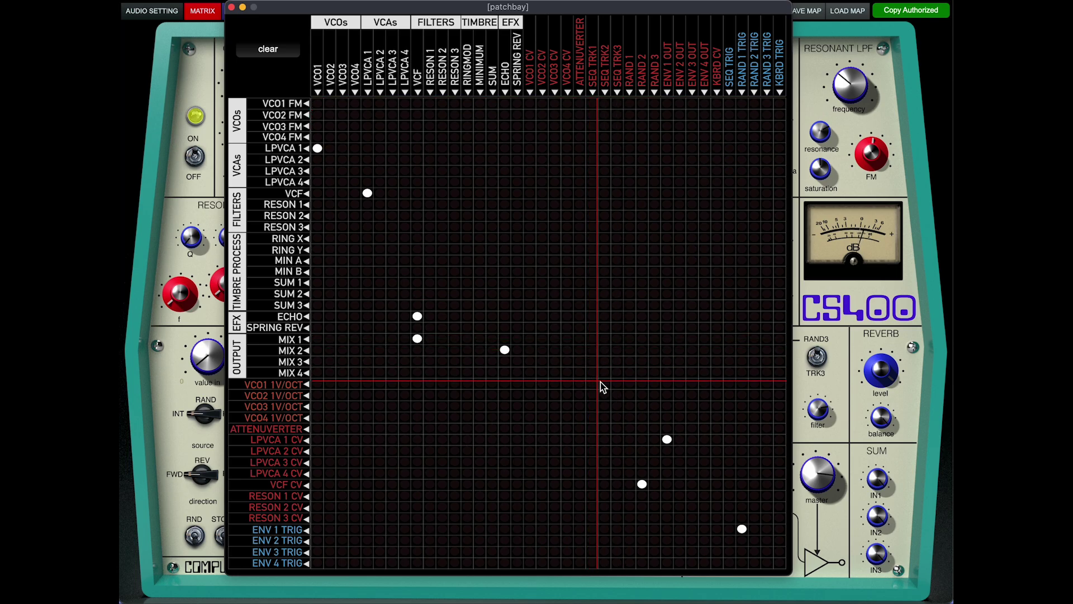
click(631, 383)
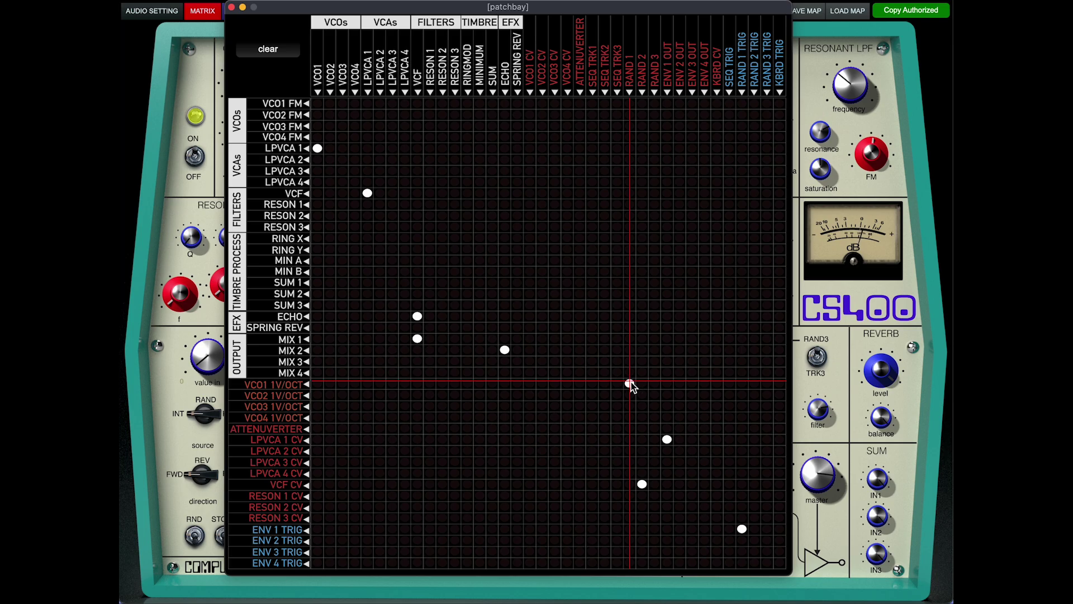
click(231, 7)
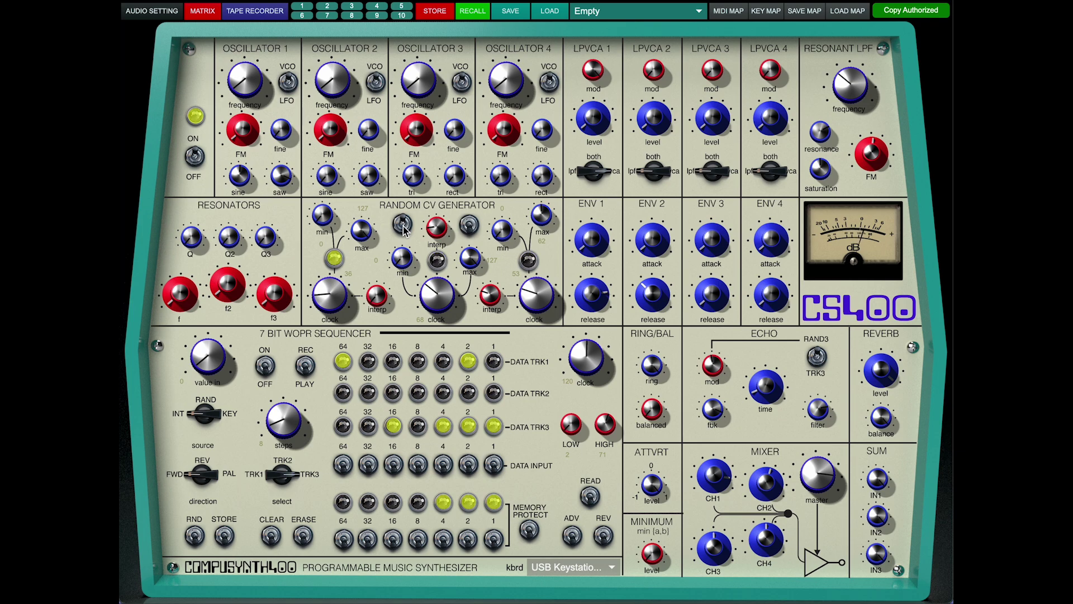
- Set the clocks of random CV generators 1, 2 and 3 to 48, 59 and 21, and flip the section's two toggle switches
drag(336, 300, 336, 294)
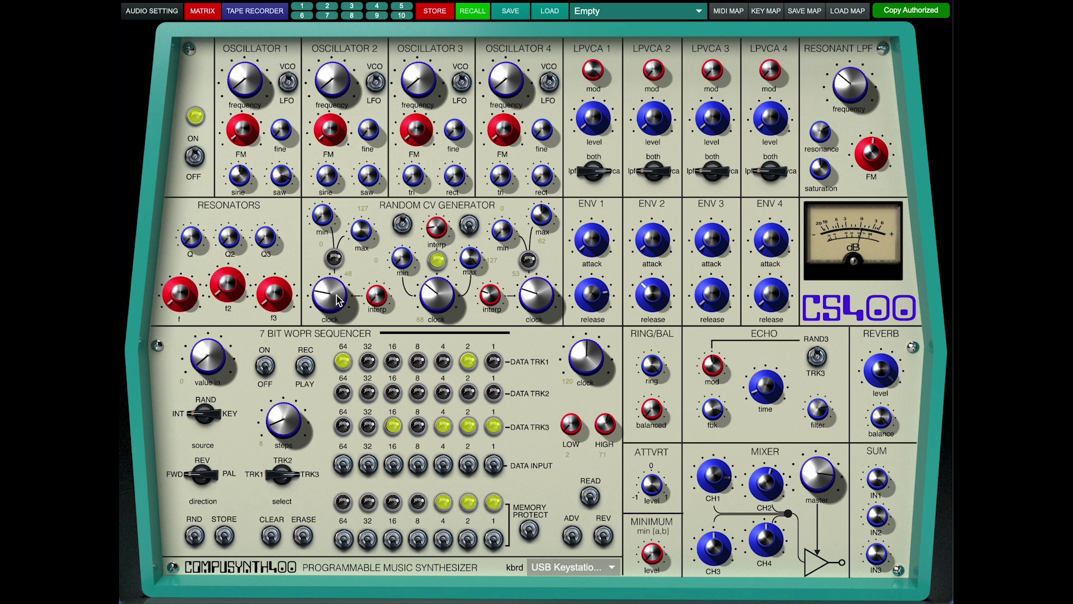
drag(437, 297, 443, 303)
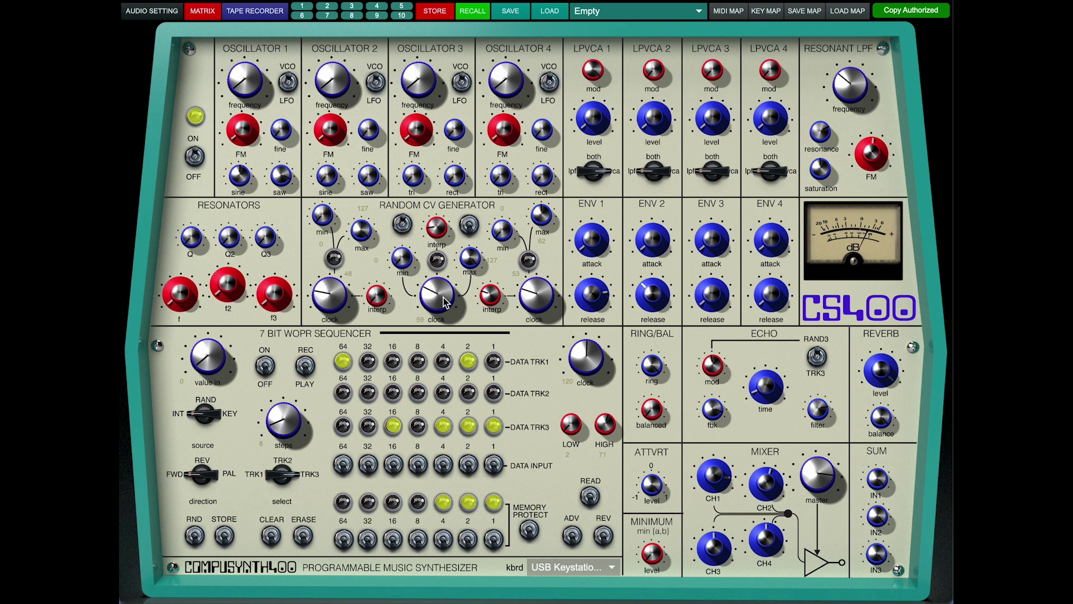
drag(541, 293, 545, 297)
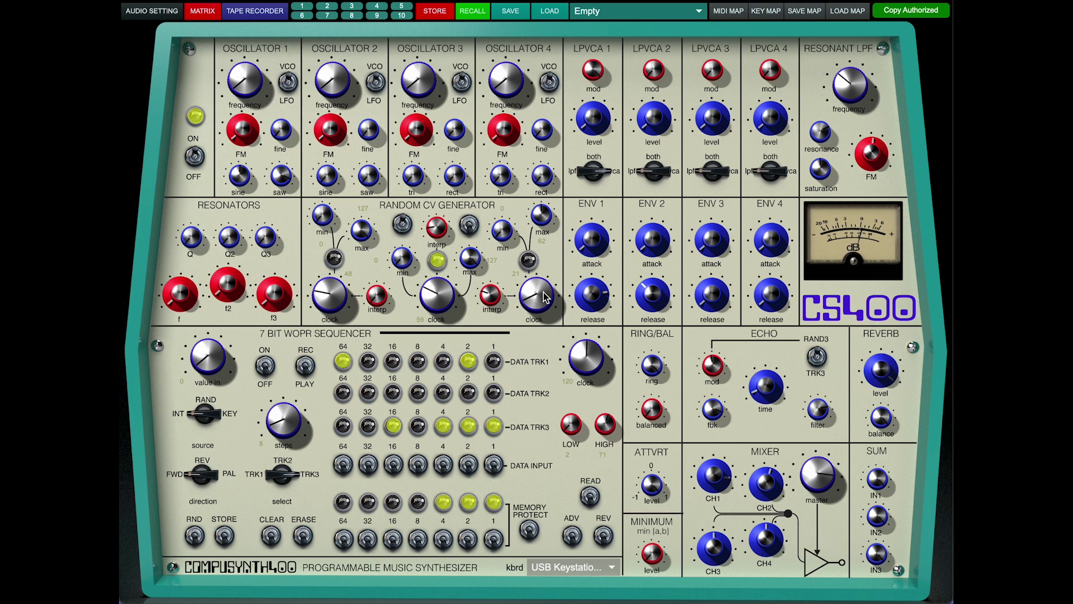
click(403, 224)
click(469, 224)
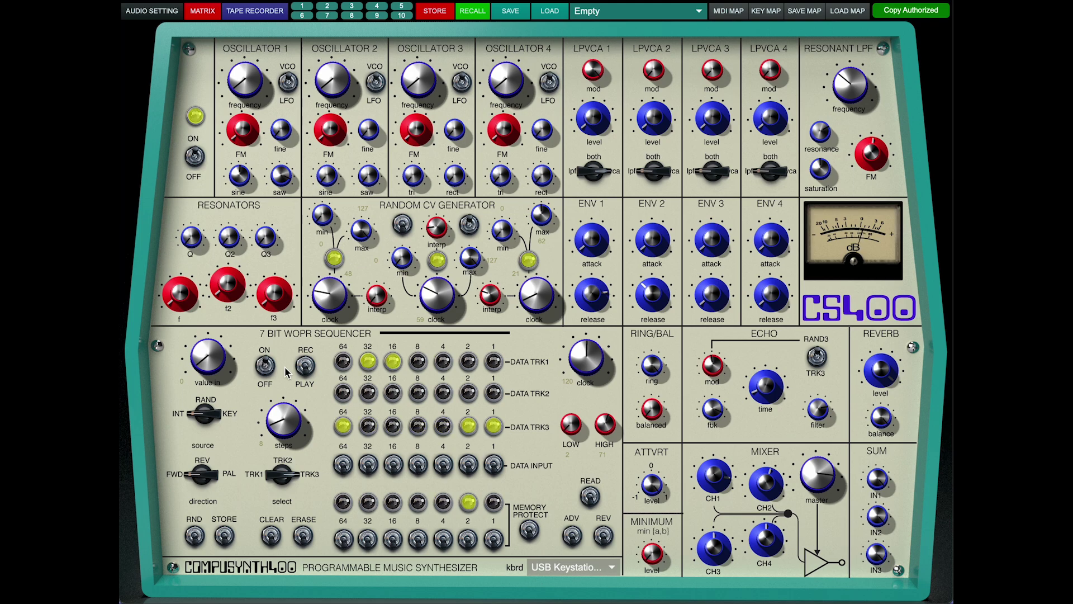
- Erase the sequencer data and adjust the resonant LPF frequency
click(303, 535)
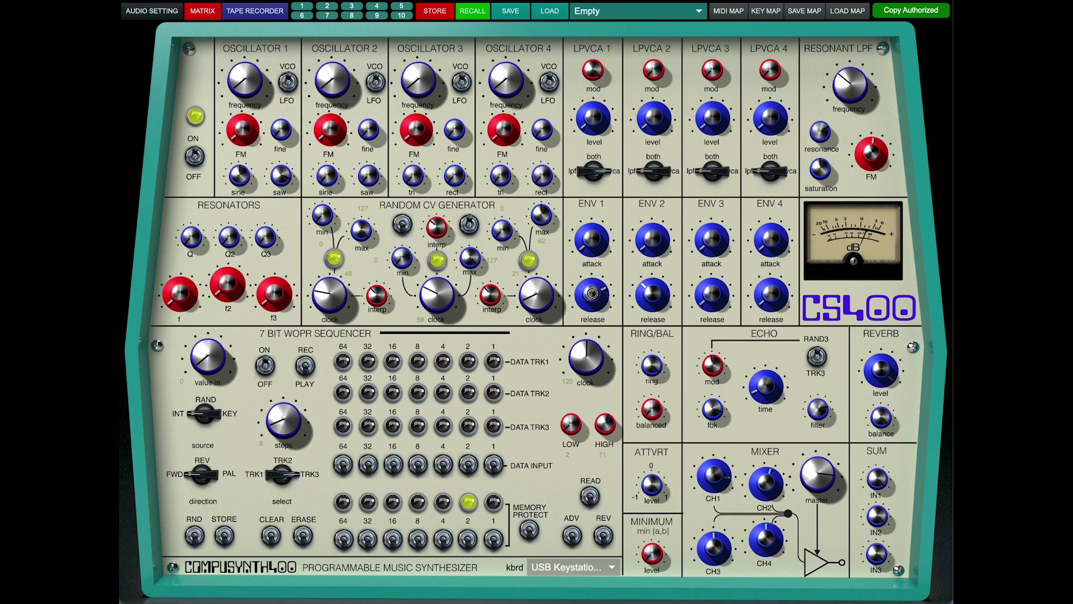
drag(841, 90, 839, 114)
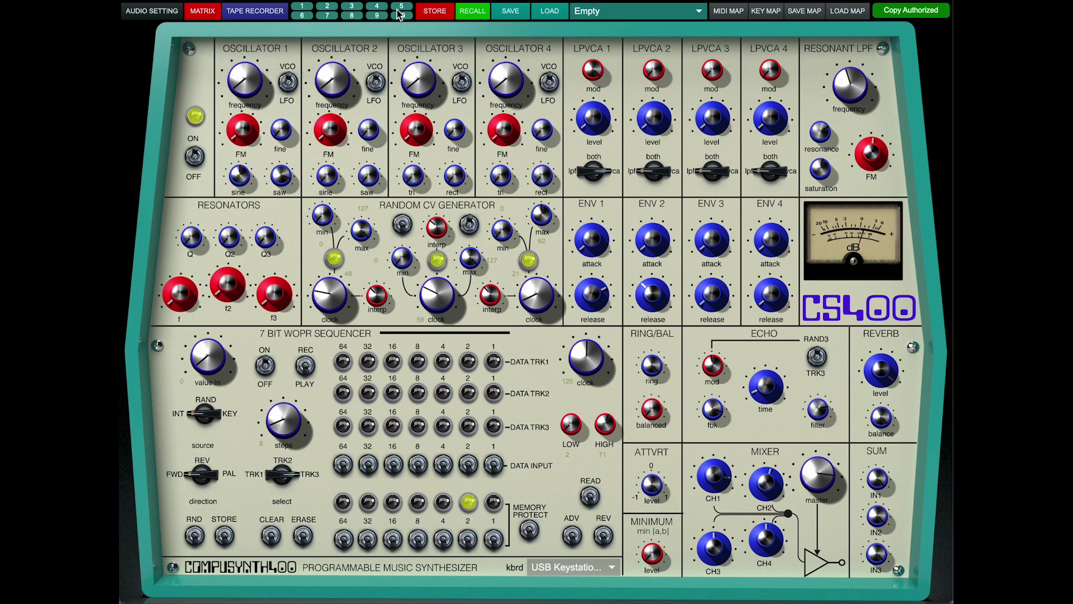
- Load the Empty preset and raise oscillator 1's frequency
click(614, 11)
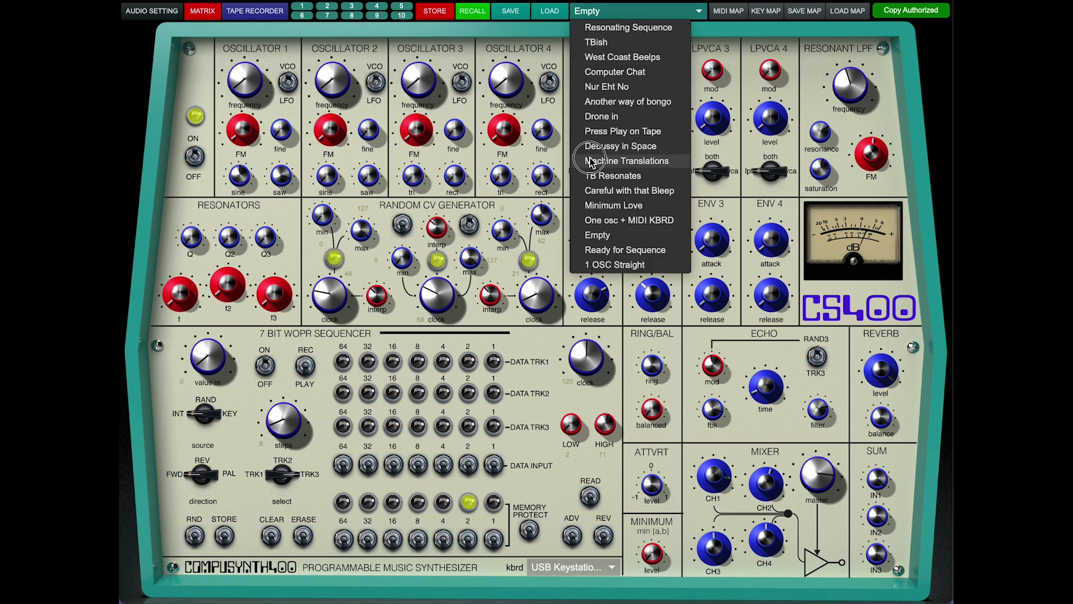
click(606, 237)
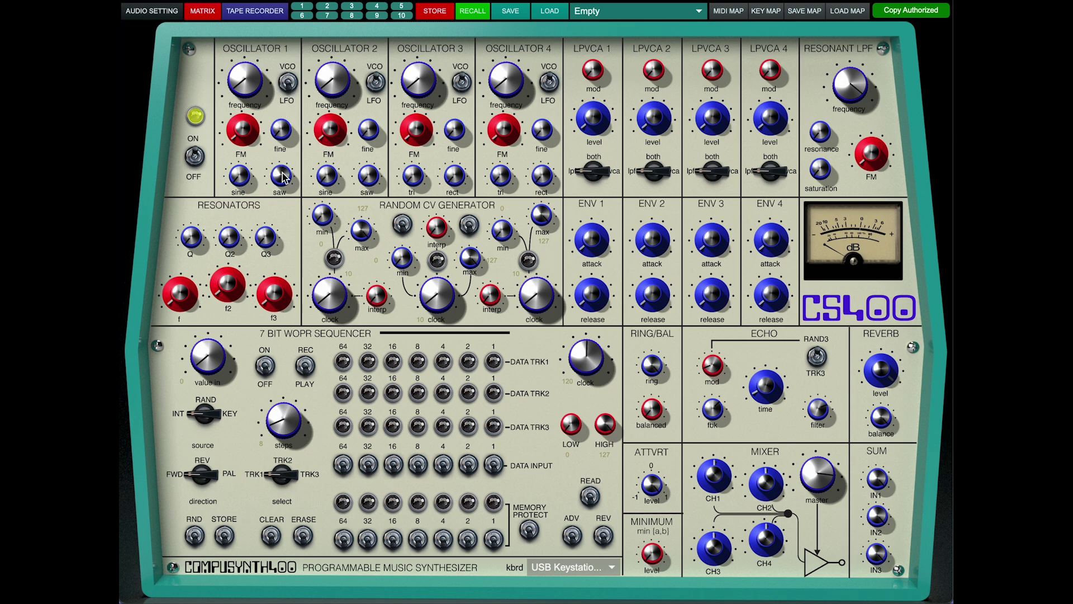
scroll(253, 98, up, 10)
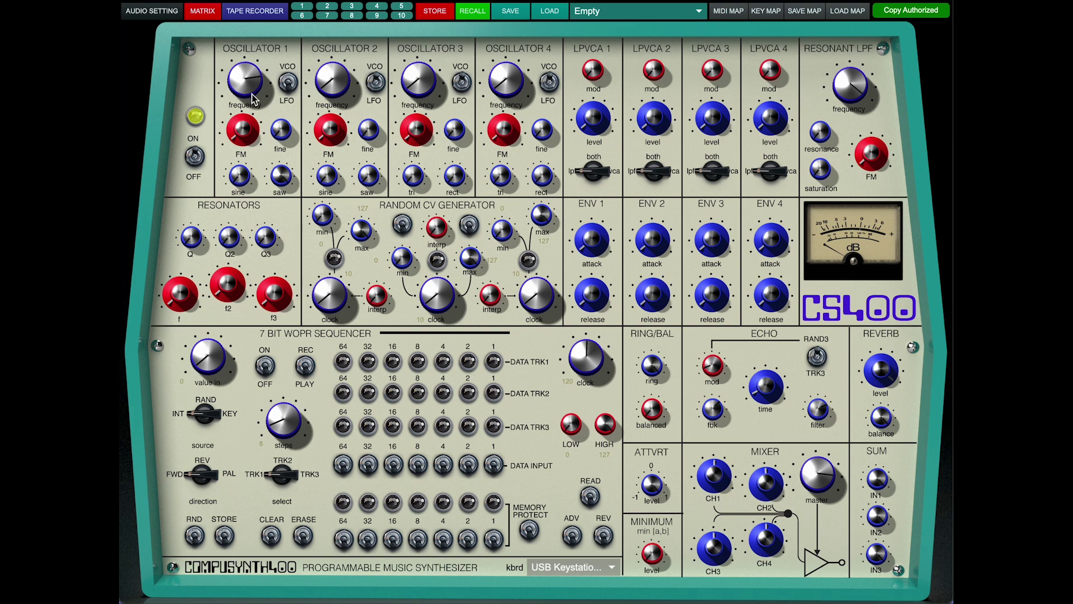
- In the patch matrix, route VCO1 to RESON 1, RESON 2 and RESON 3
click(206, 12)
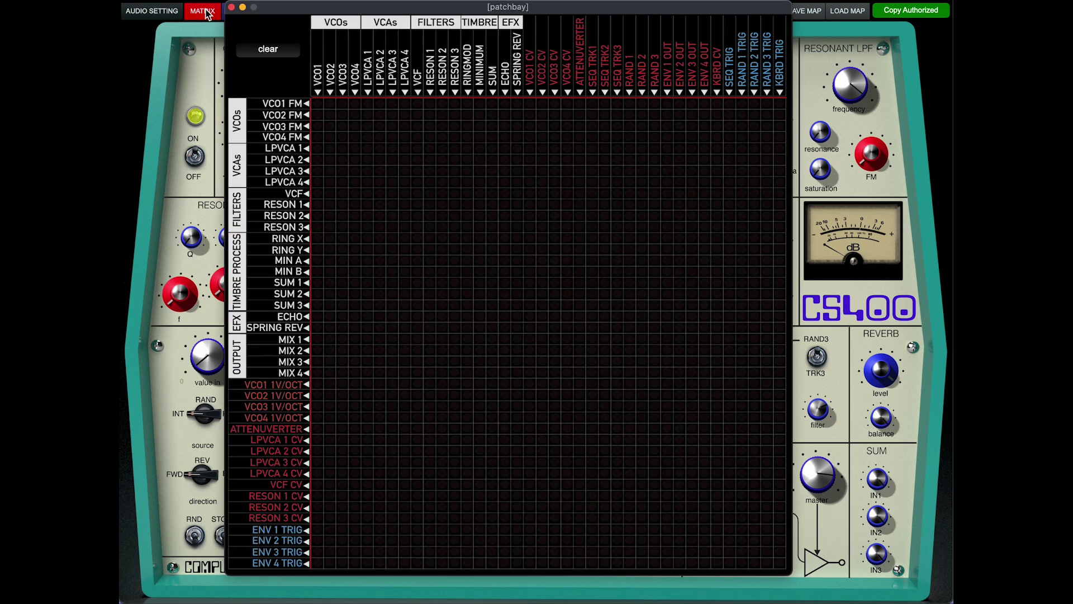
click(317, 204)
click(317, 215)
click(317, 227)
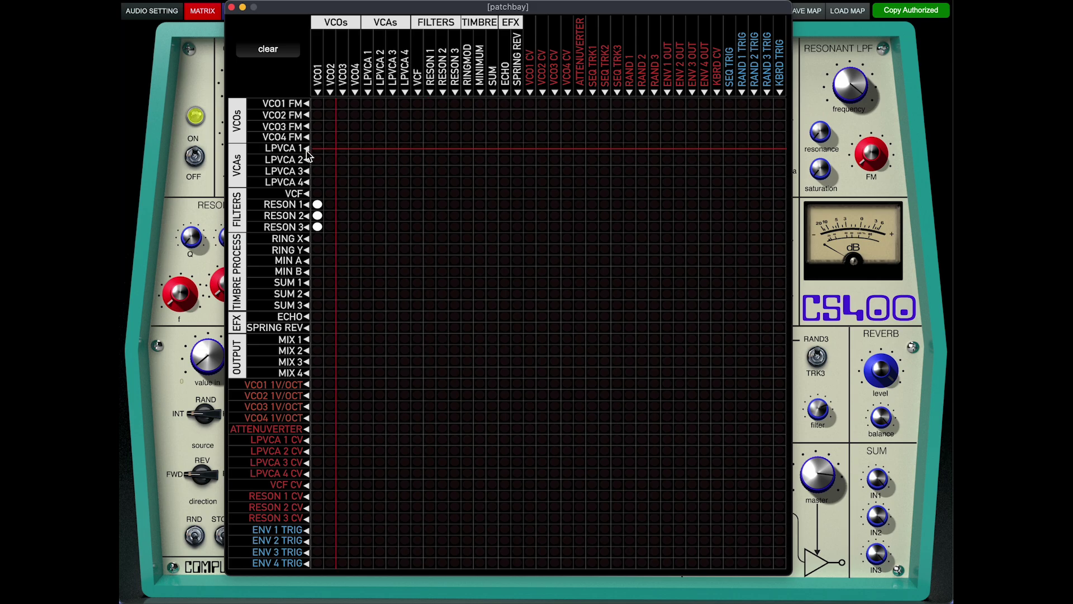
- Patch RESON 1, 2 and 3 to LPVCA 1, 2 and 3 respectively, and those LPVCAs to MIX 1, 2 and 3
click(429, 149)
drag(430, 150, 454, 152)
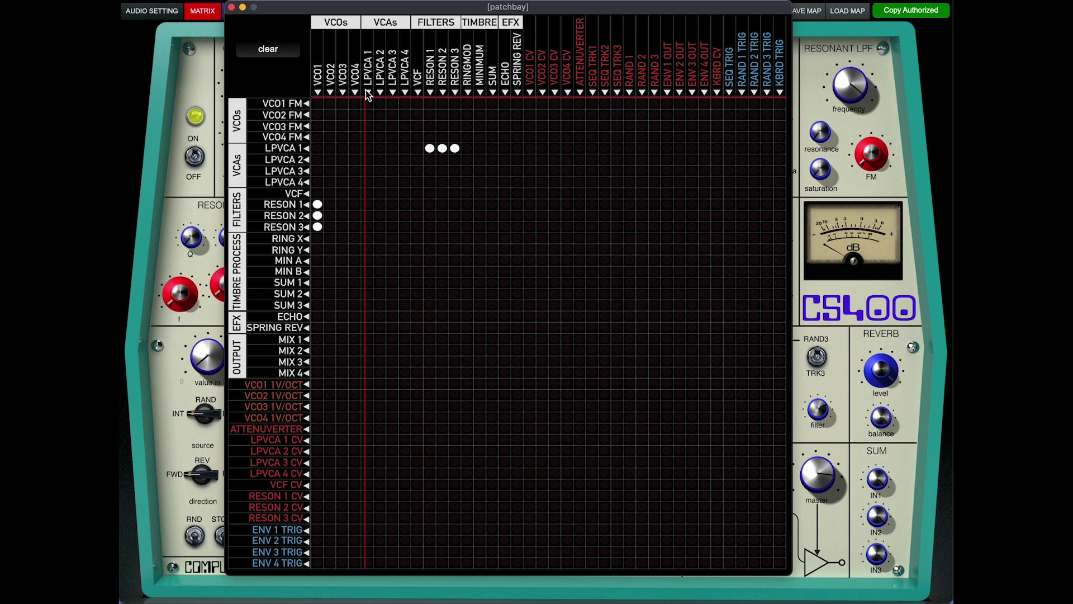
click(442, 149)
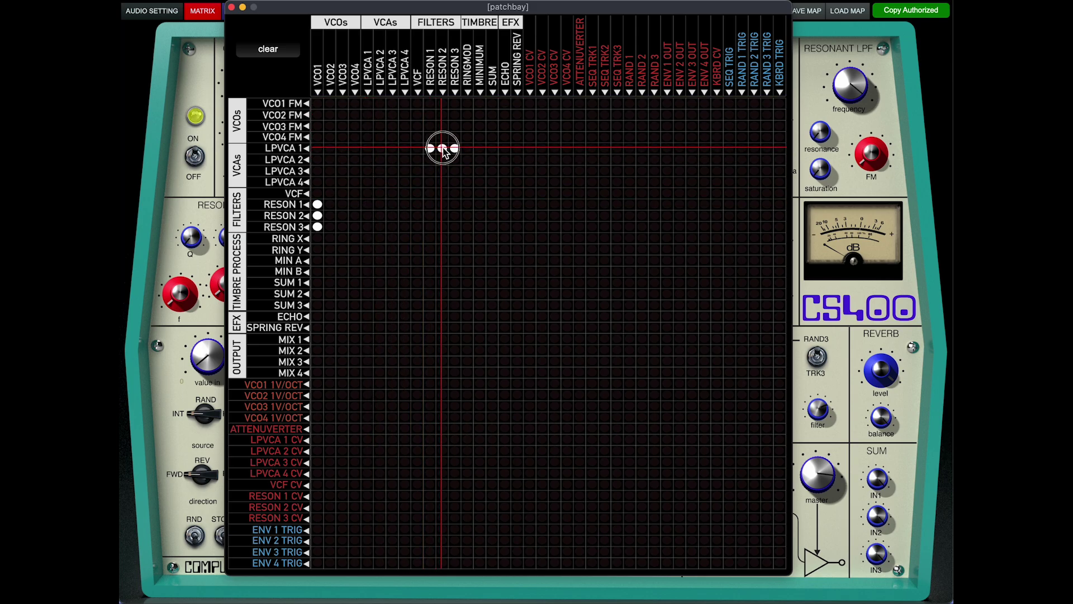
click(455, 149)
click(442, 159)
click(454, 171)
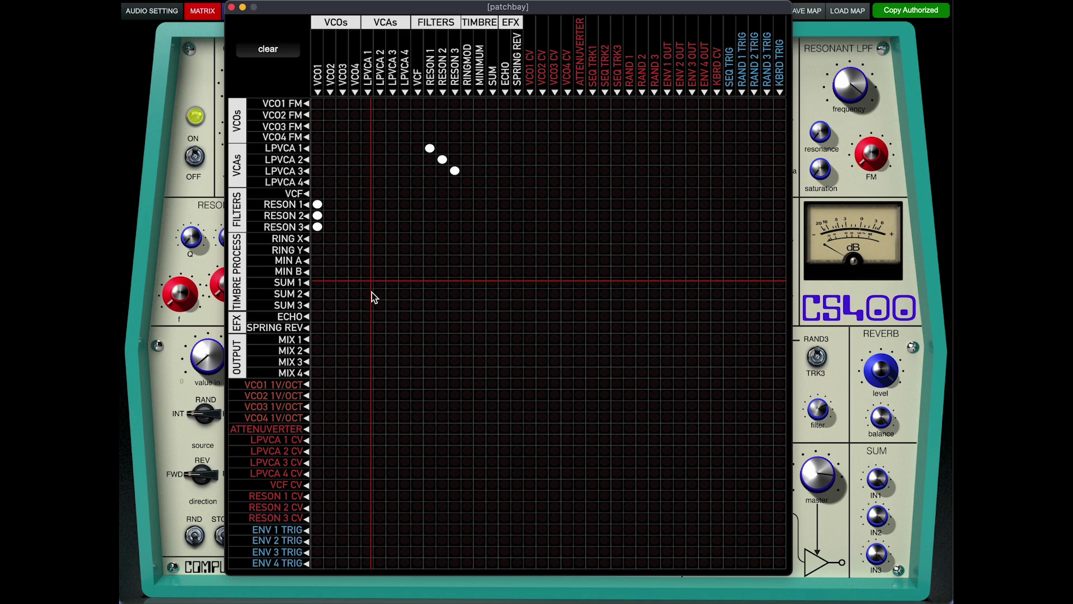
click(369, 341)
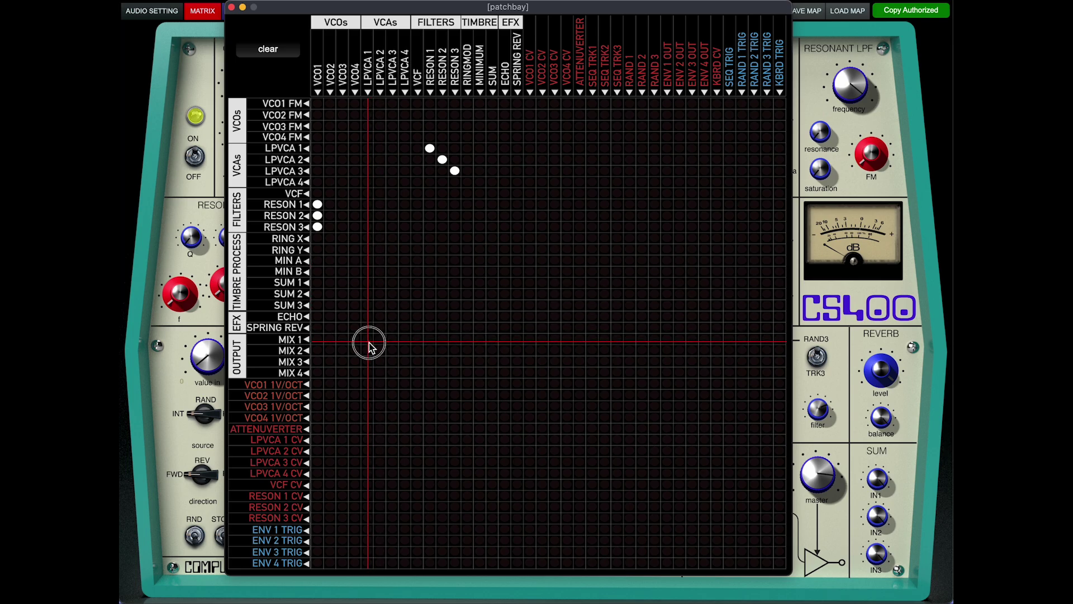
click(379, 350)
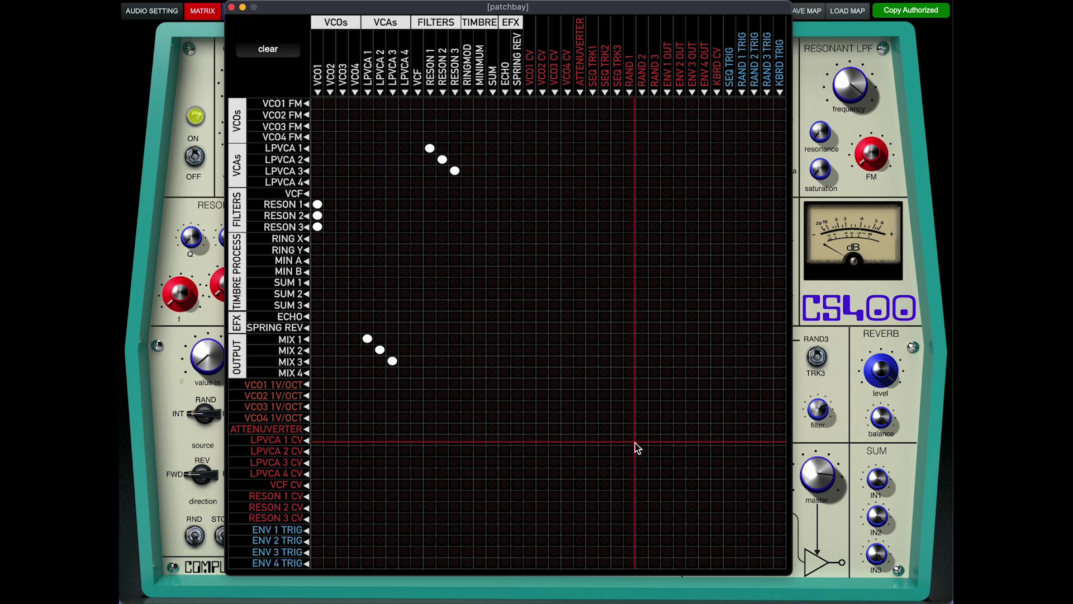
- Patch RAND 1, 2 and 3 to RESON 1, 2 and 3 CV, and their RAND TRIG outputs to ENV 1, 2 and 3 TRIG
click(629, 496)
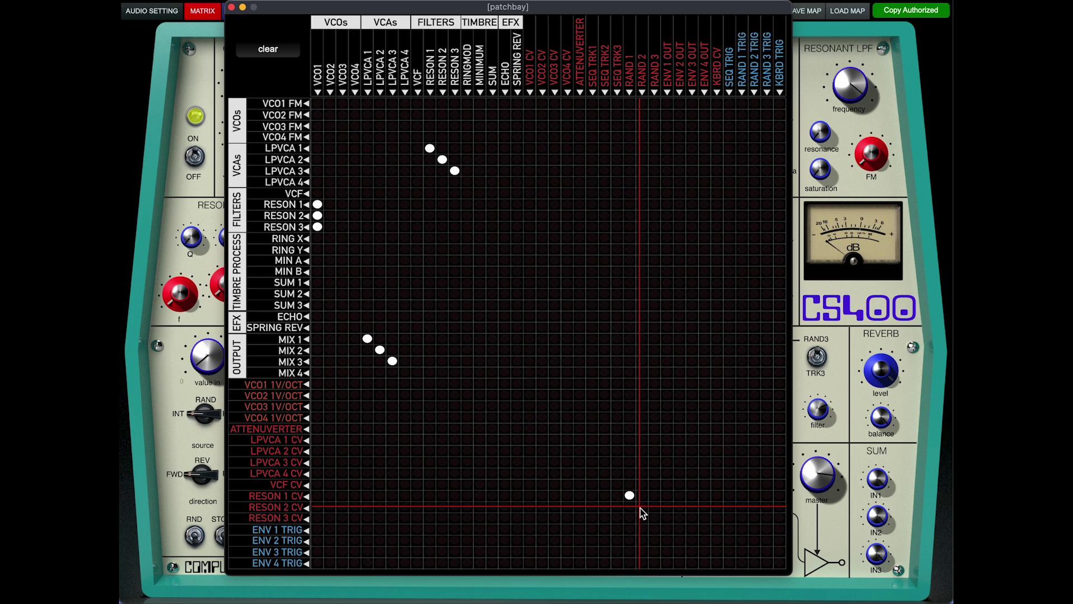
click(654, 517)
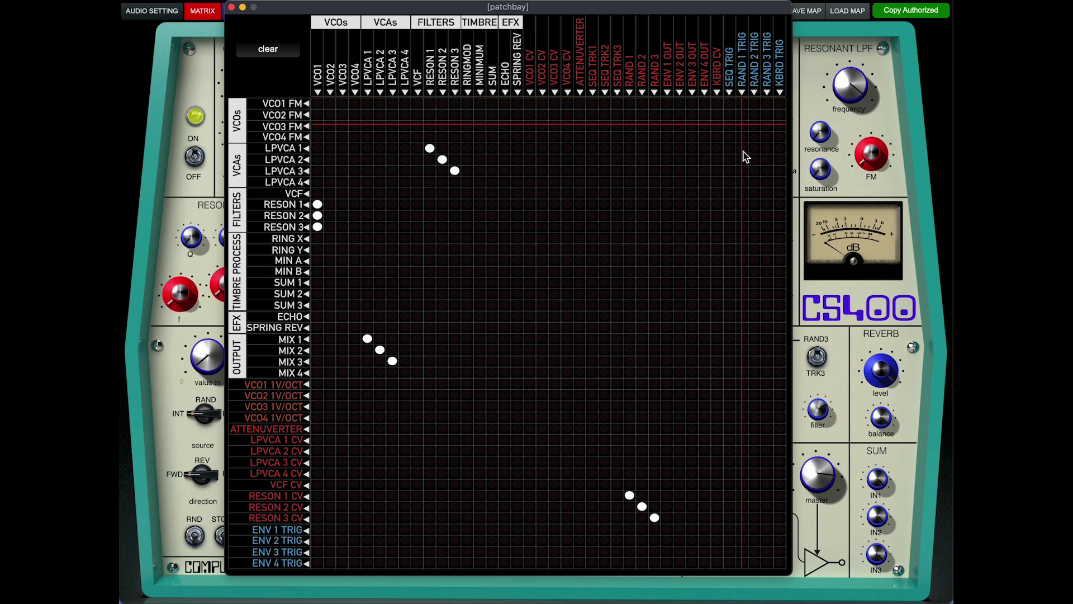
click(754, 540)
click(766, 551)
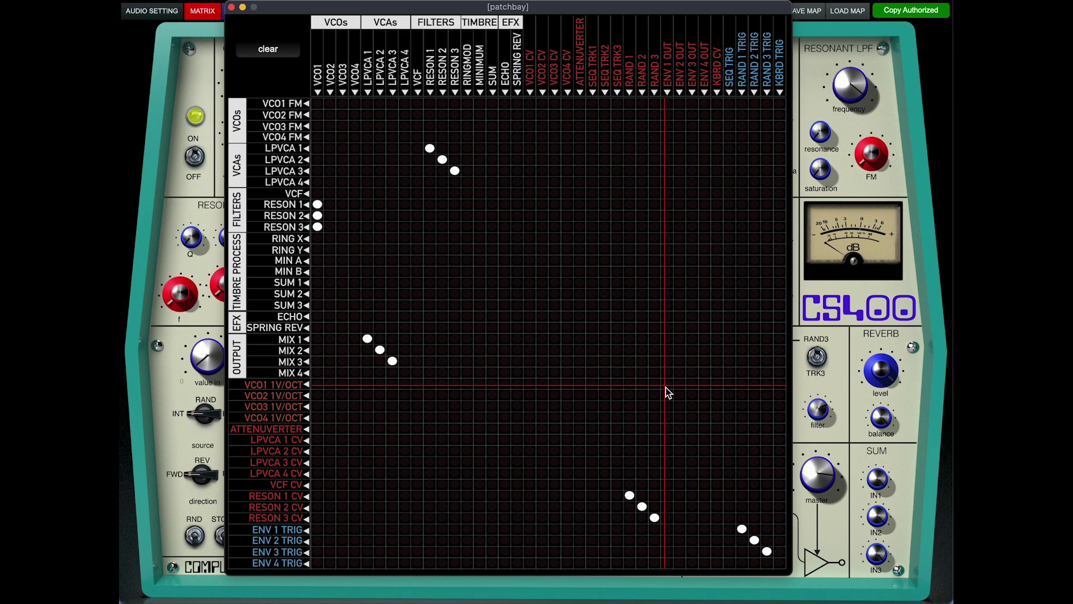
- Patch ENV 1, 2 and 3 OUT to LPVCA 1, 2 and 3 CV respectively, and close the patch matrix
click(679, 450)
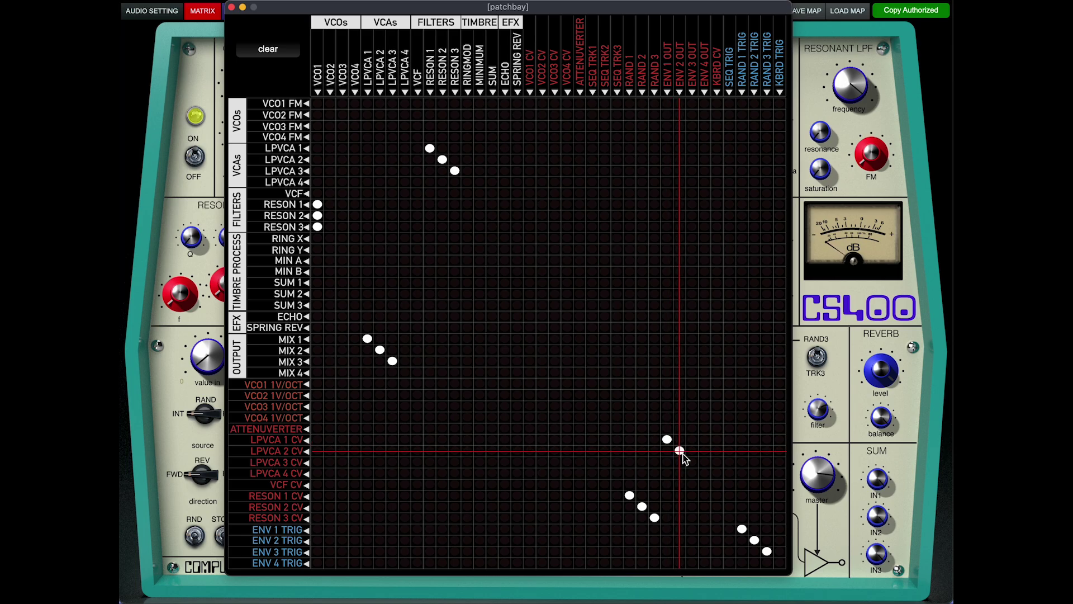
click(691, 461)
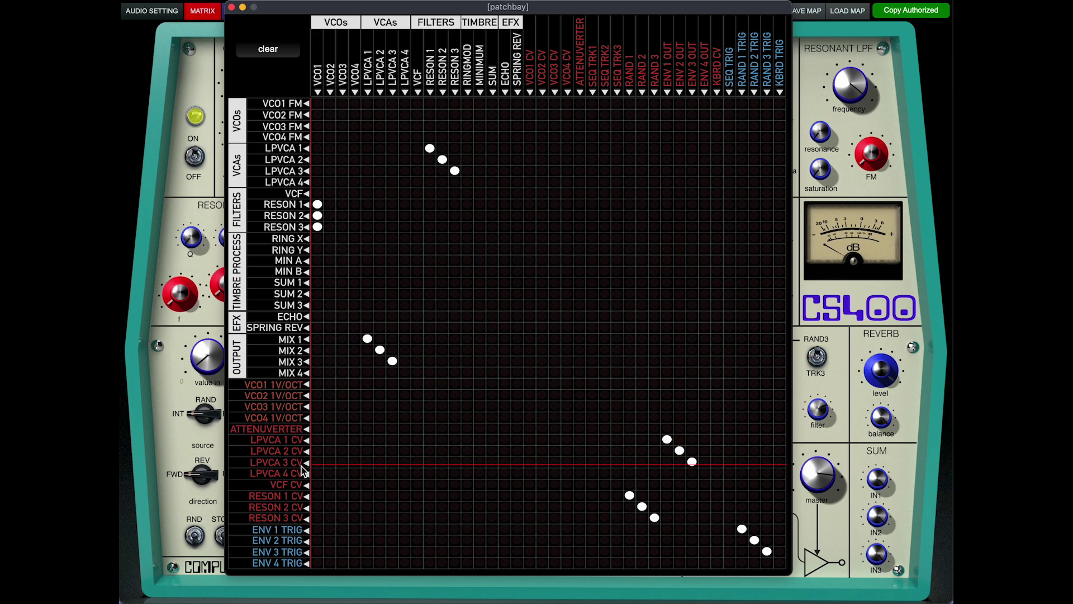
click(232, 7)
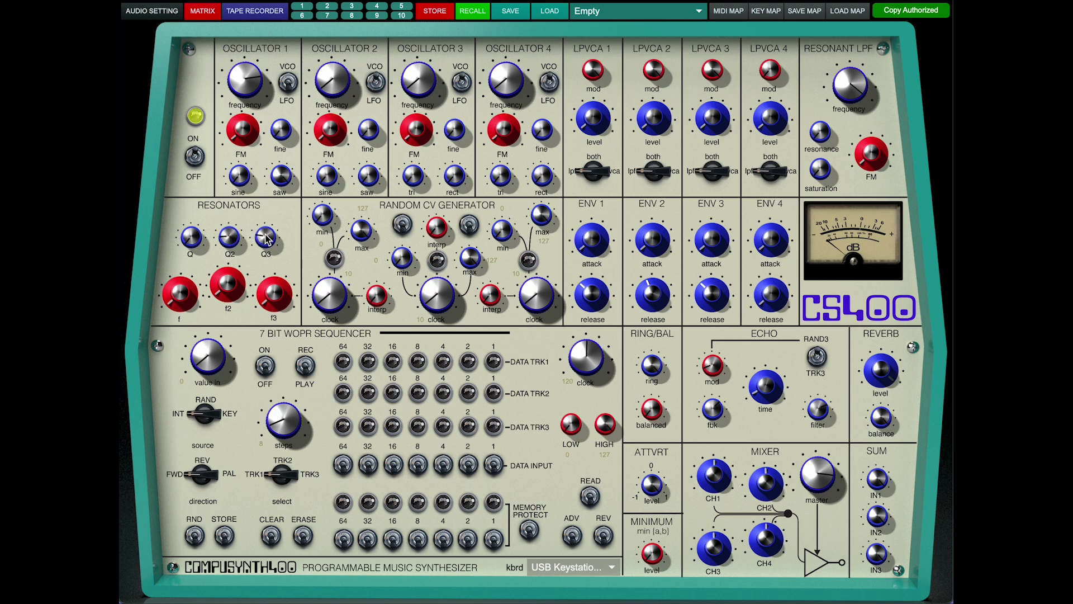
- Increase the clocks of all three random CV generators, setting generator 2's clock to 68
drag(330, 286, 334, 223)
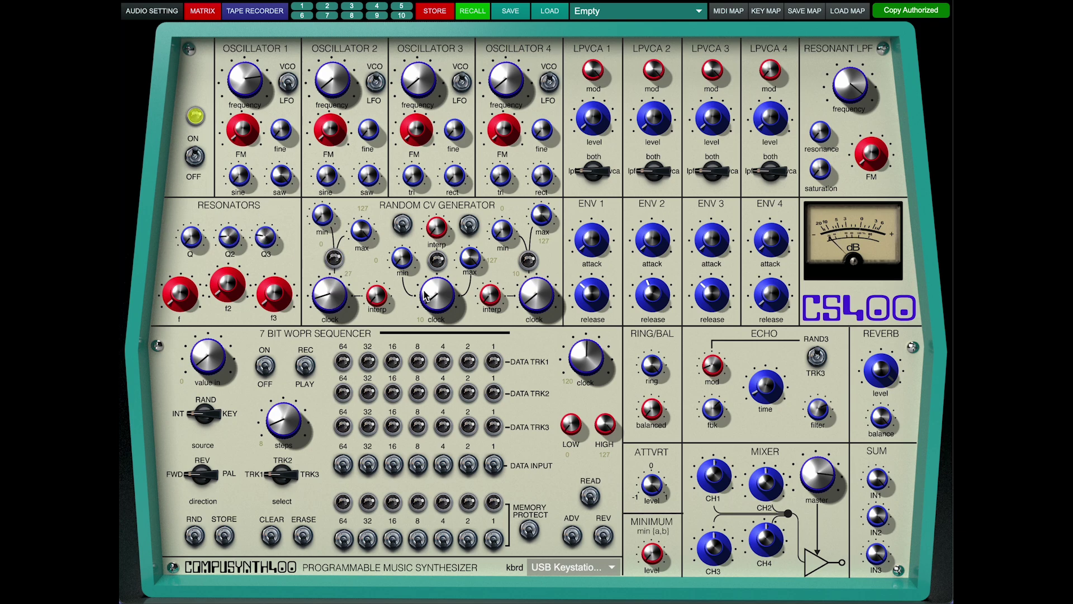
drag(426, 296, 426, 235)
drag(556, 291, 559, 298)
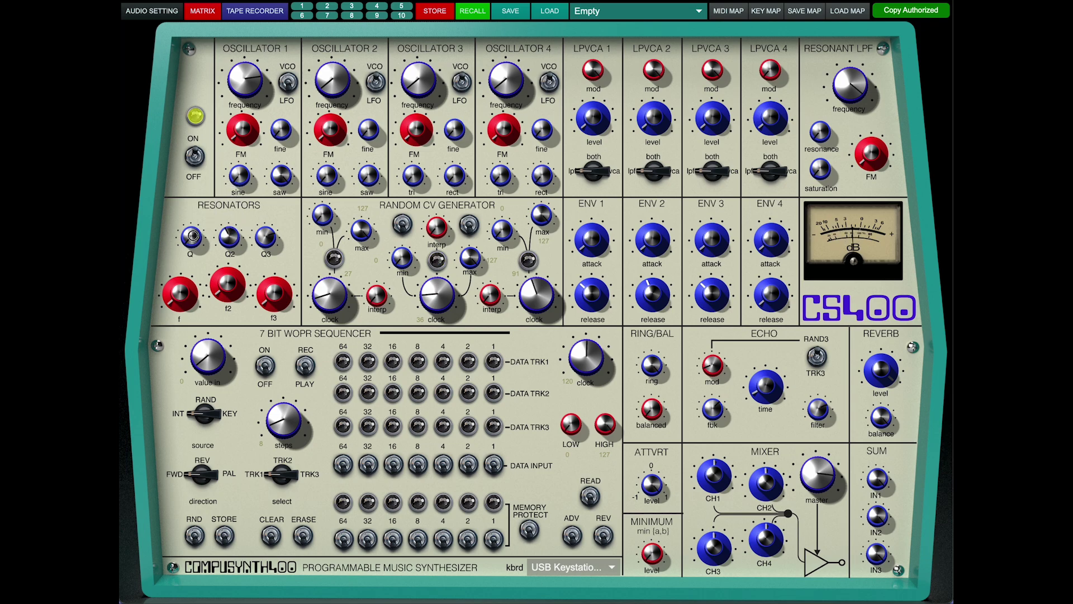
drag(326, 307, 327, 287)
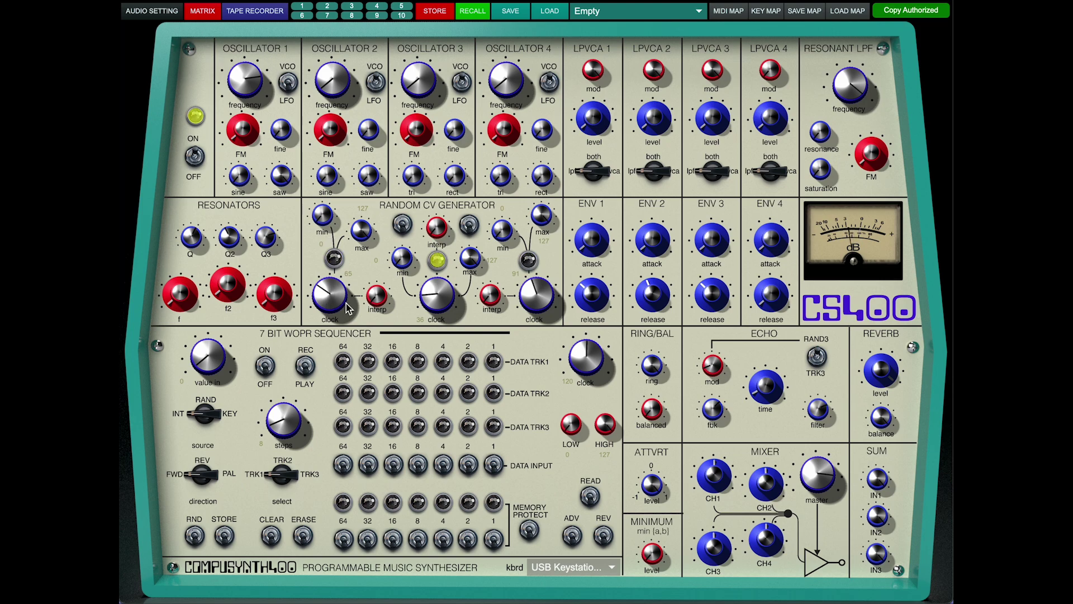
mouse_move(436, 310)
mouse_down()
mouse_move(436, 300)
mouse_move(435, 311)
mouse_up()
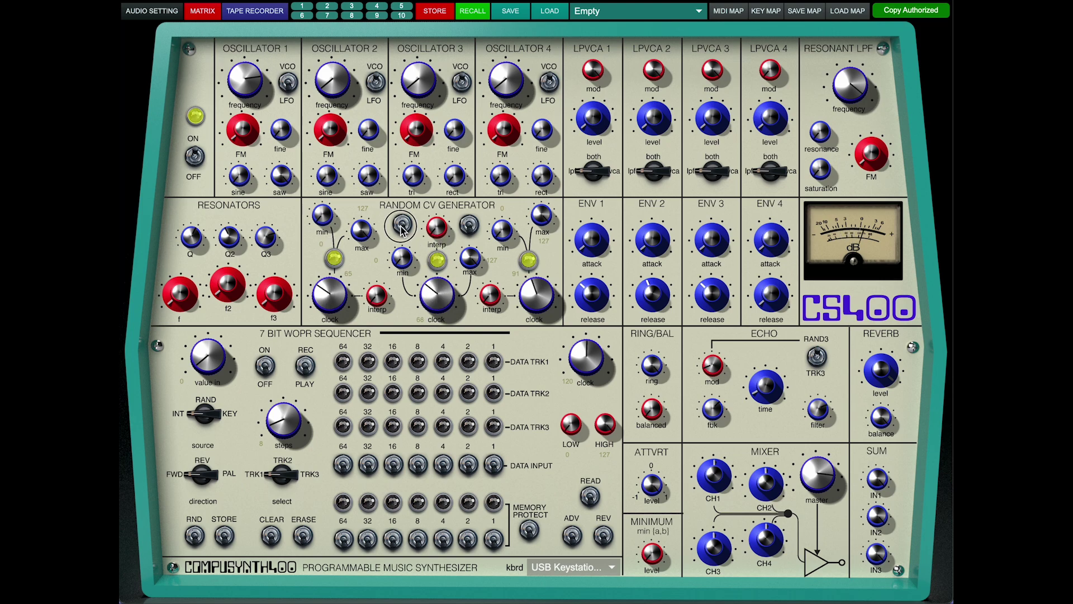
drag(531, 293, 530, 260)
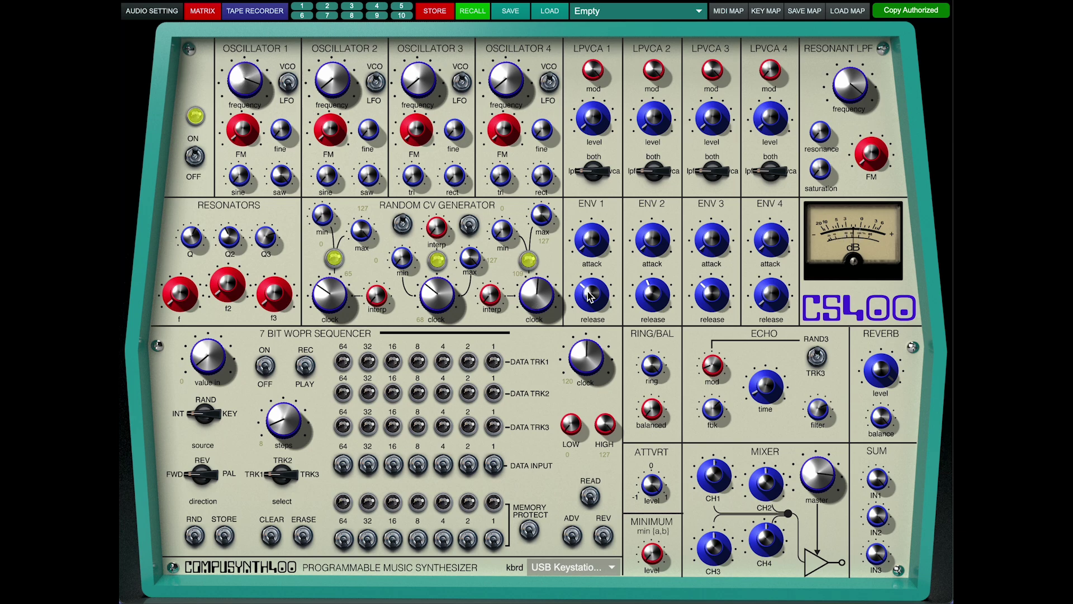
- Change the filter/amplifier mode of LPVCA 1, 2 and 3
click(595, 174)
click(650, 167)
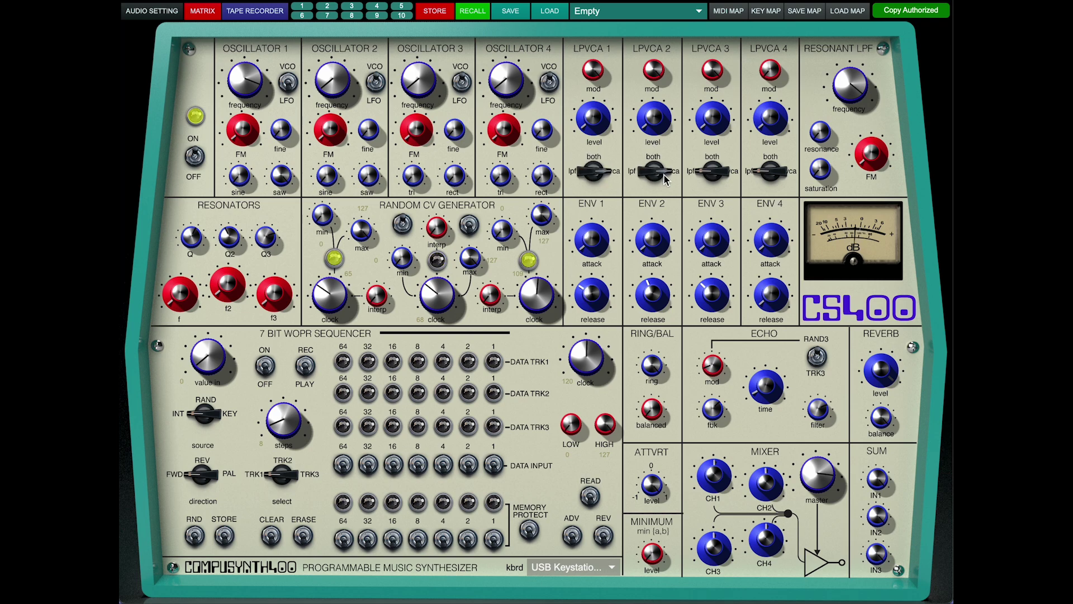
click(707, 173)
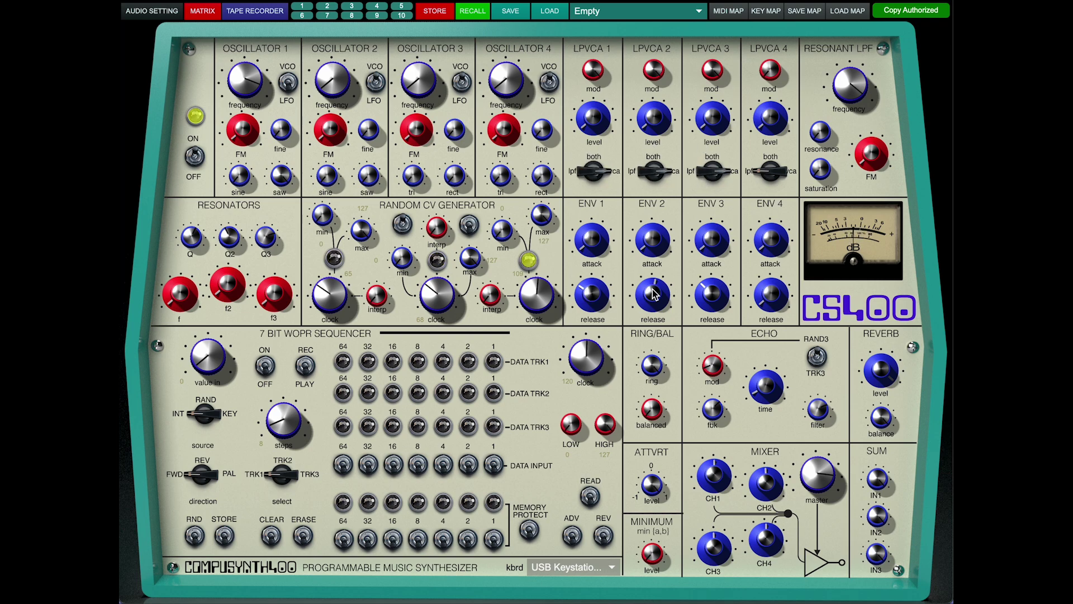
- Raise the minimum values of random CV generators 1, 2 and 3 to 28, 27 and 32 respectively
drag(503, 232, 507, 247)
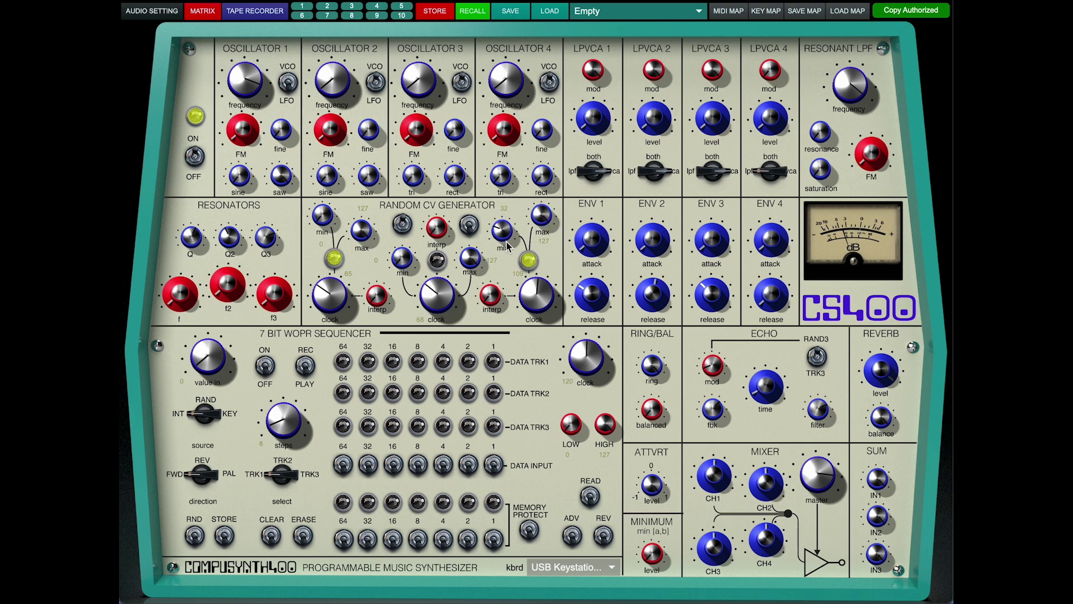
drag(402, 257, 402, 271)
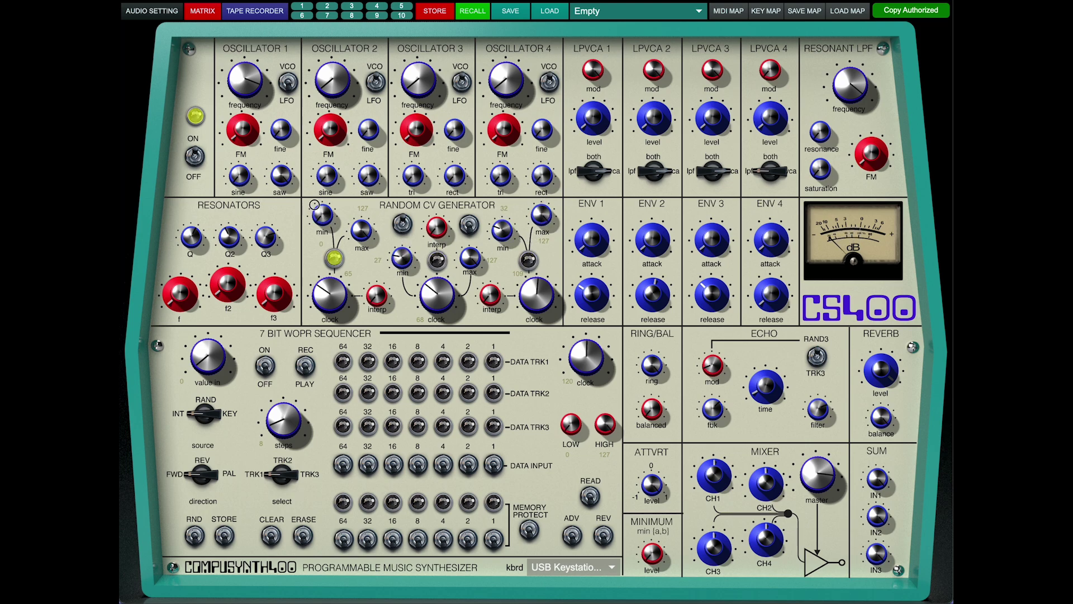
drag(314, 205, 315, 218)
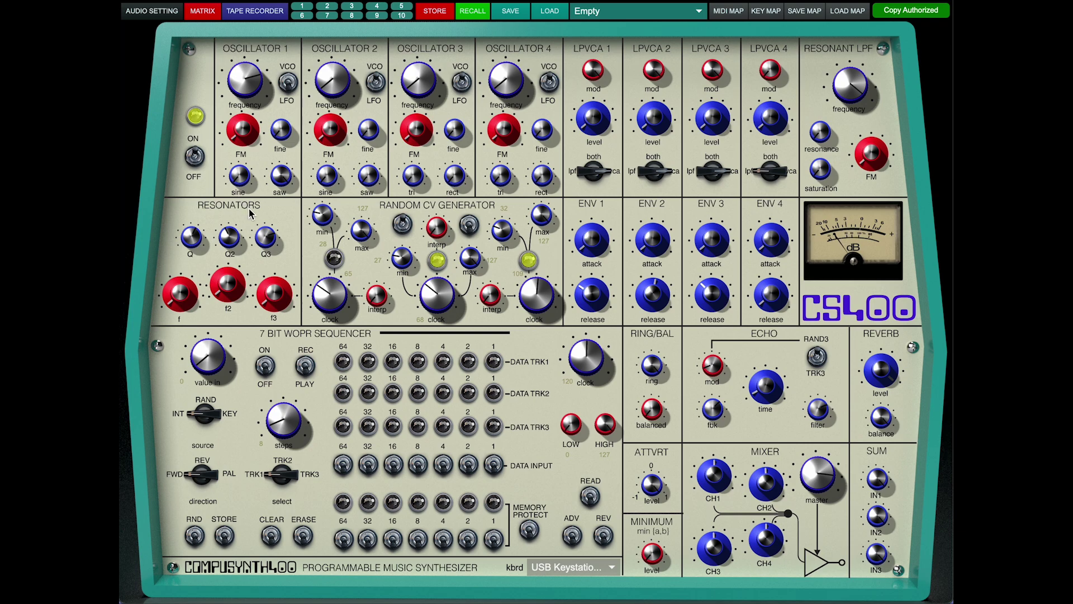
- Try faster clocks on random CV generators 1, 2 and 3, at 151, 94 and 124 respectively
drag(330, 294, 339, 213)
drag(434, 298, 435, 274)
drag(522, 300, 523, 287)
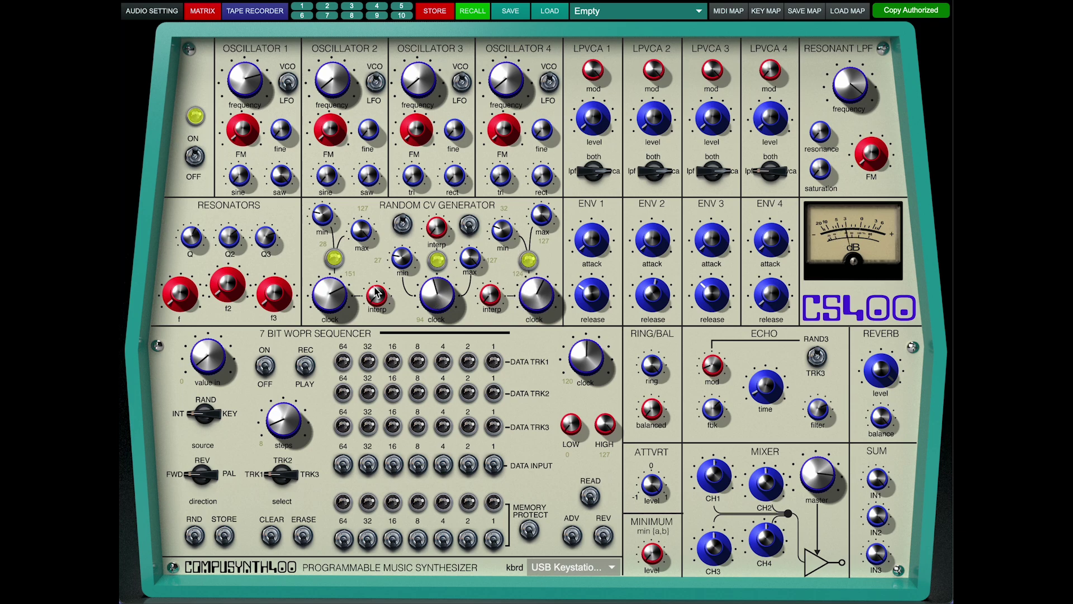
- Set the clocks of random CV generators 1, 2 and 3 to 80, 62 and 83 respectively
drag(340, 296, 365, 380)
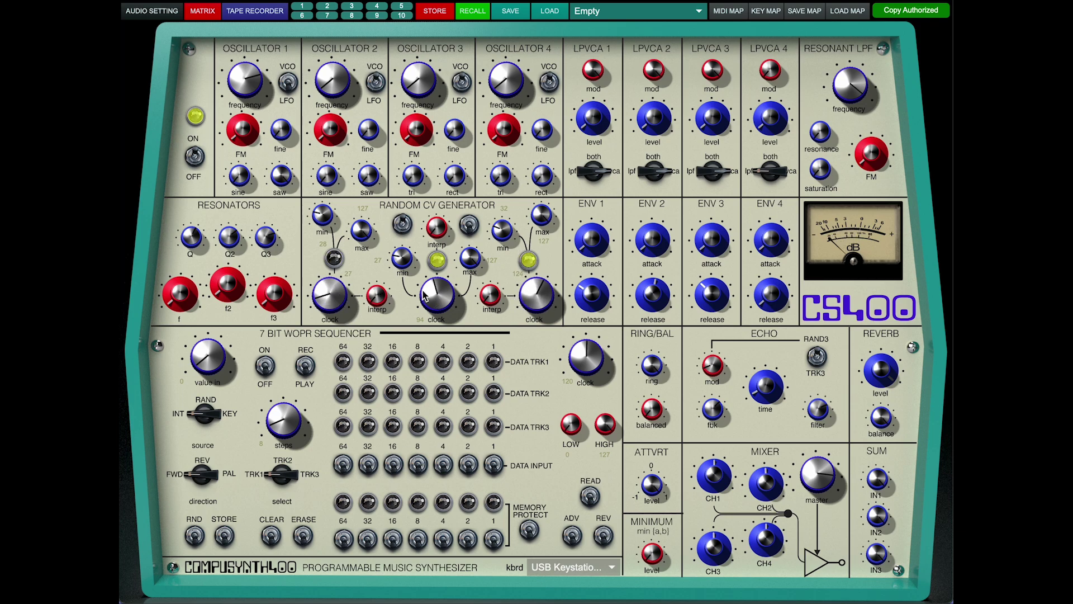
drag(425, 294, 426, 324)
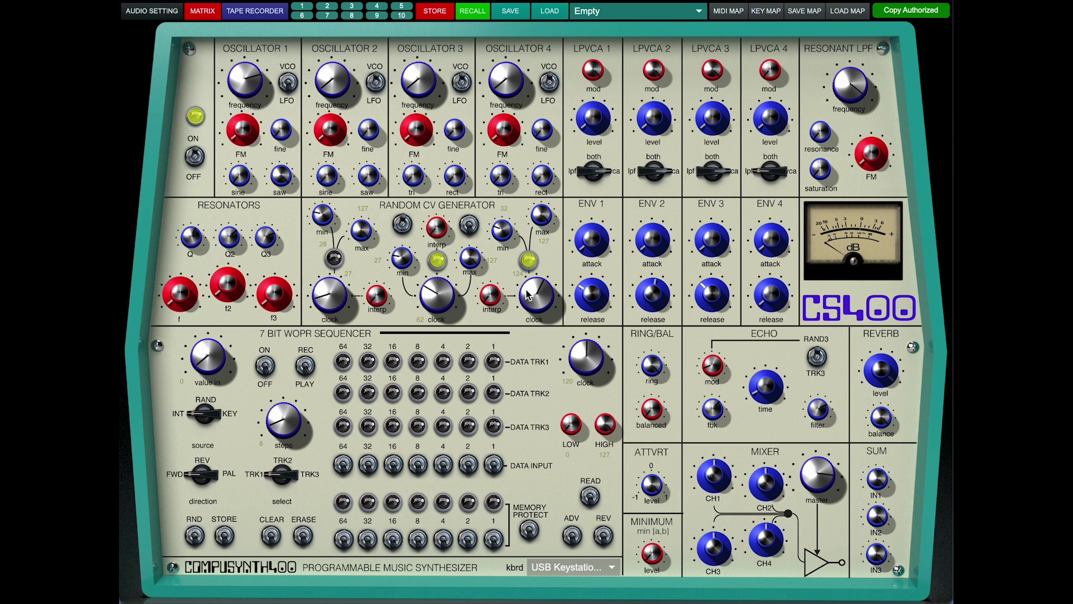
drag(528, 297, 527, 318)
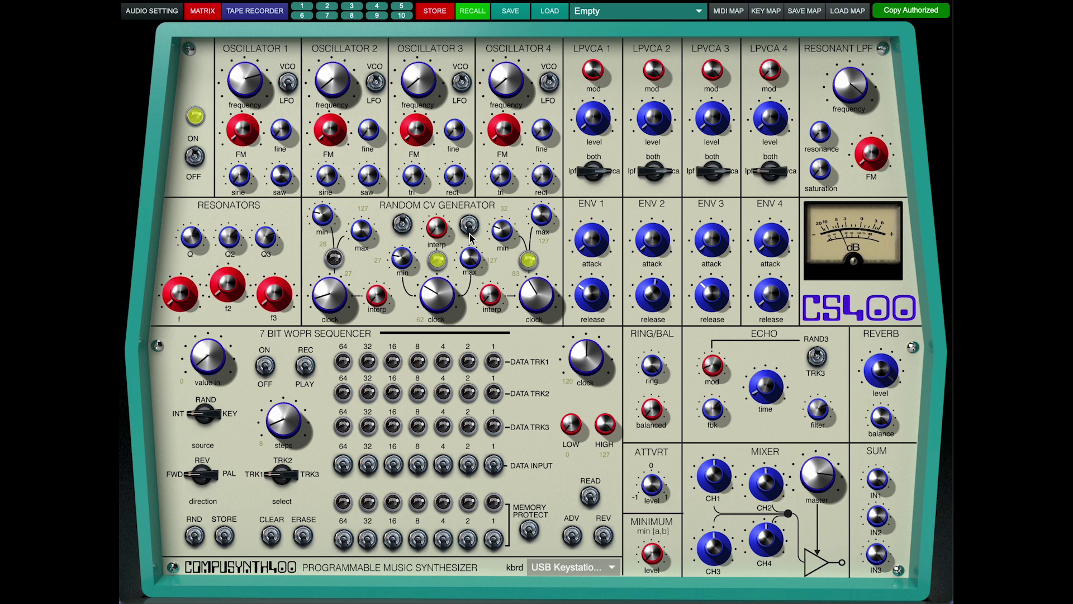
drag(337, 308, 338, 276)
- Raise oscillator 1's frequency and lengthen the envelope releases
drag(258, 91, 249, 43)
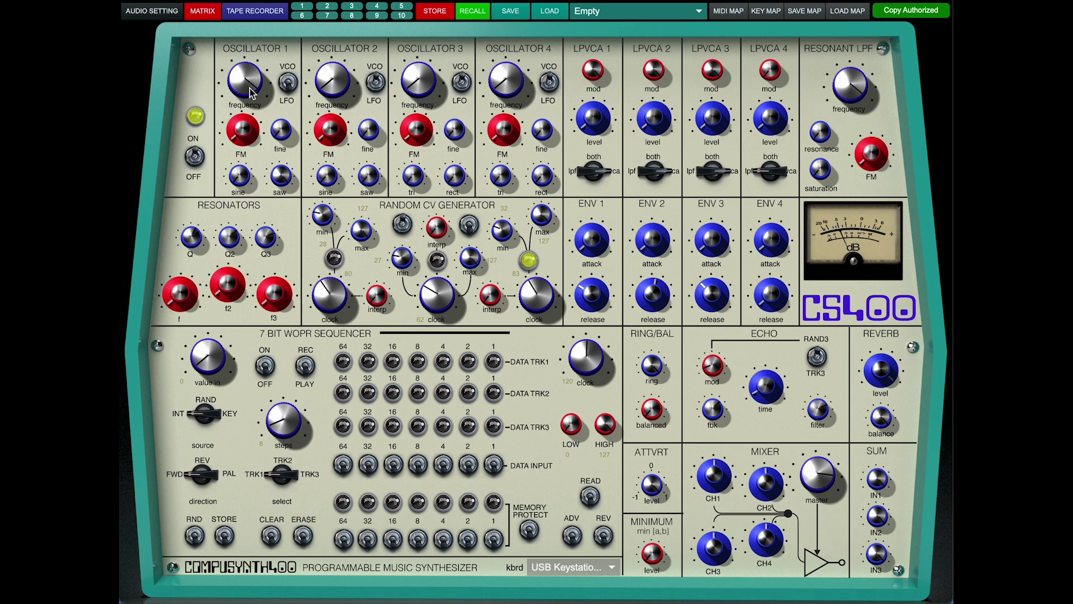
drag(591, 279, 596, 262)
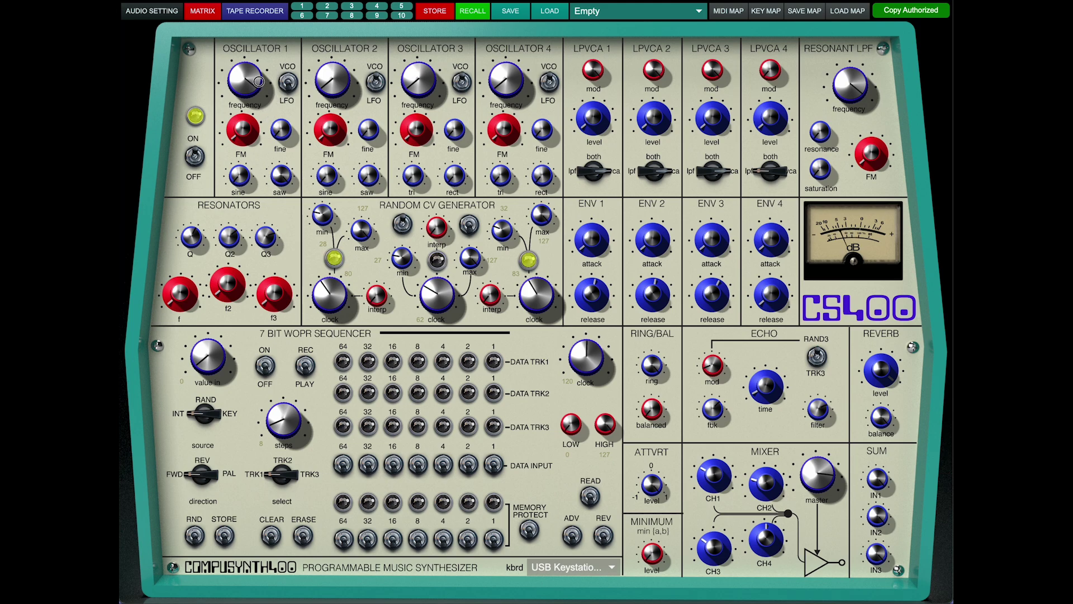
- Patch LPVCA 1, 2 and 3 to ECHO and ECHO to MIX 4, and close the patch matrix
click(202, 11)
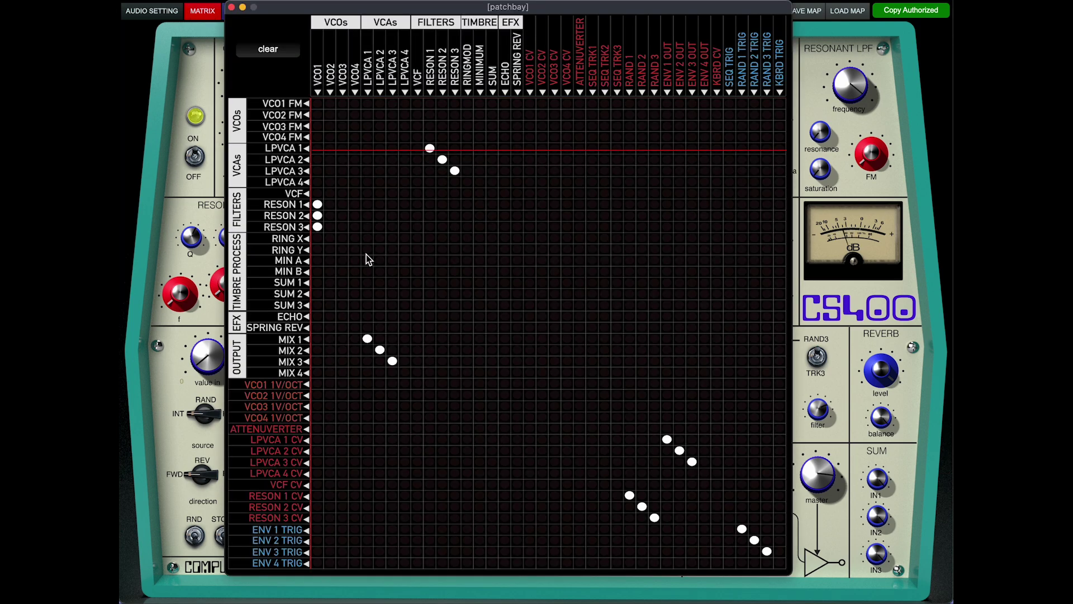
click(367, 316)
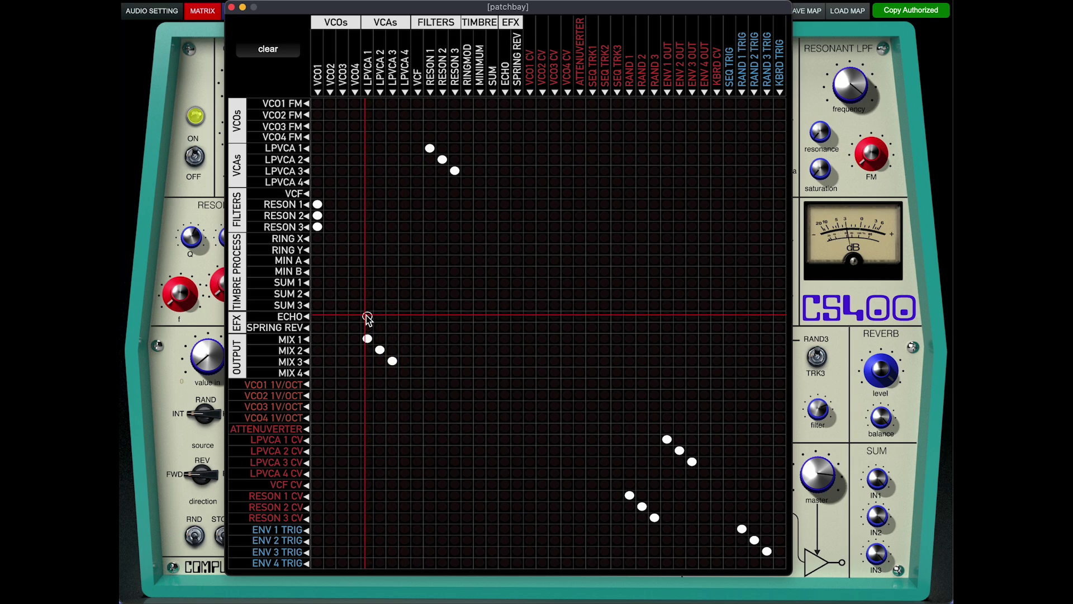
click(380, 316)
click(392, 317)
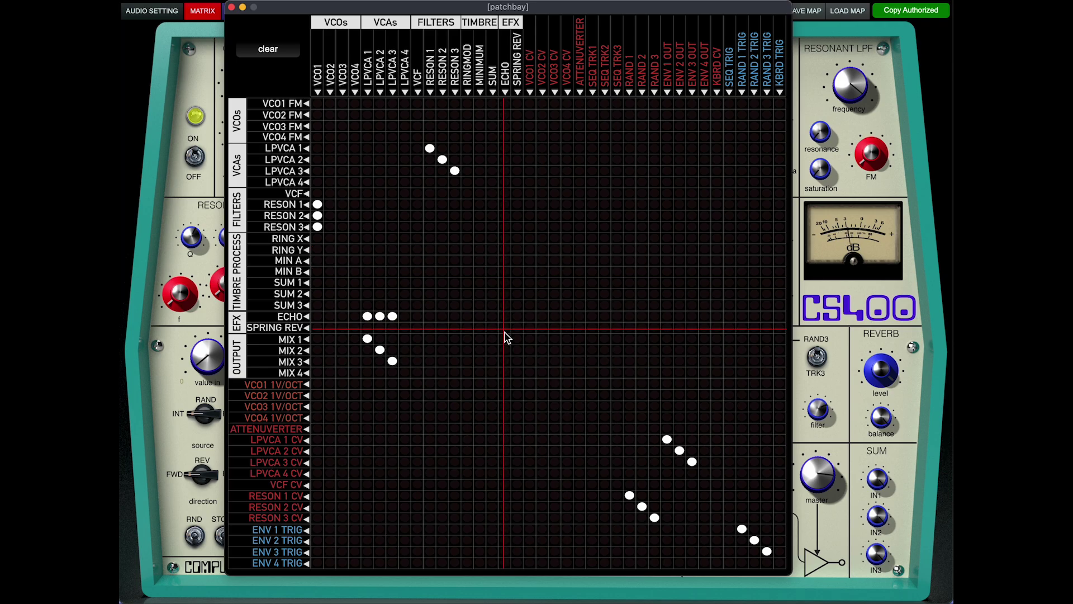
click(505, 372)
click(230, 6)
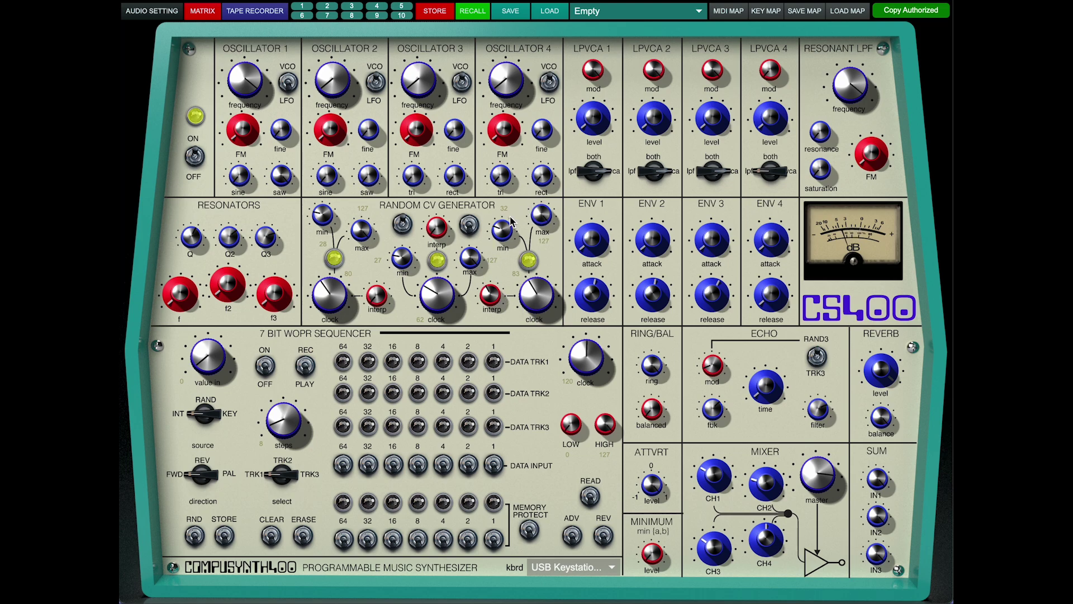
- Set random CV generator 3's minimum to 28 and raise the first resonator's Q
drag(508, 239, 508, 244)
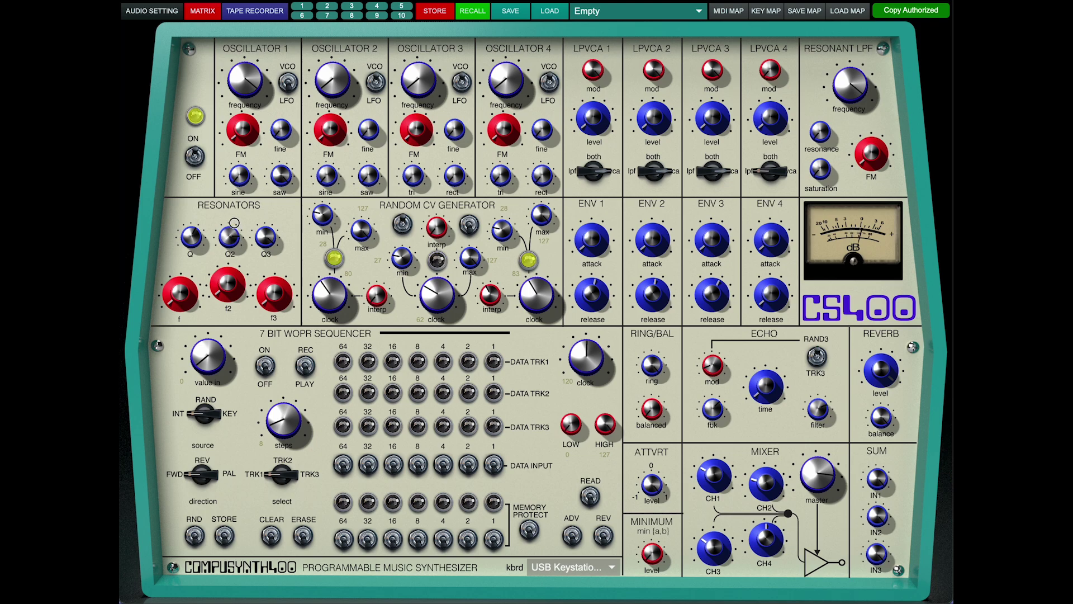
drag(195, 239, 194, 226)
- Shorten the releases of ENV 1, 2 and 3
drag(607, 288, 607, 308)
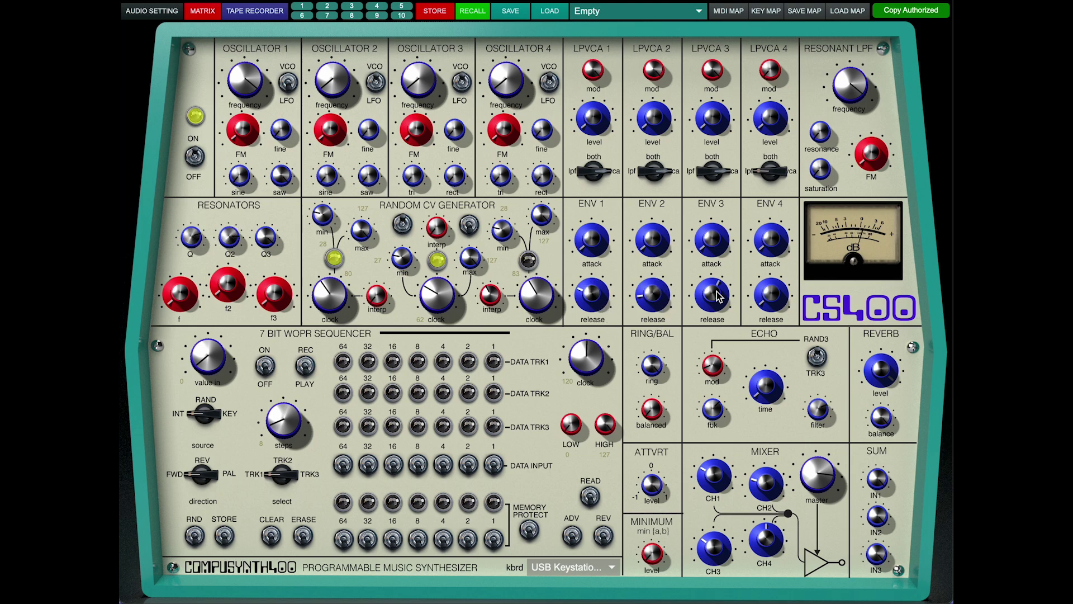
drag(712, 295, 717, 335)
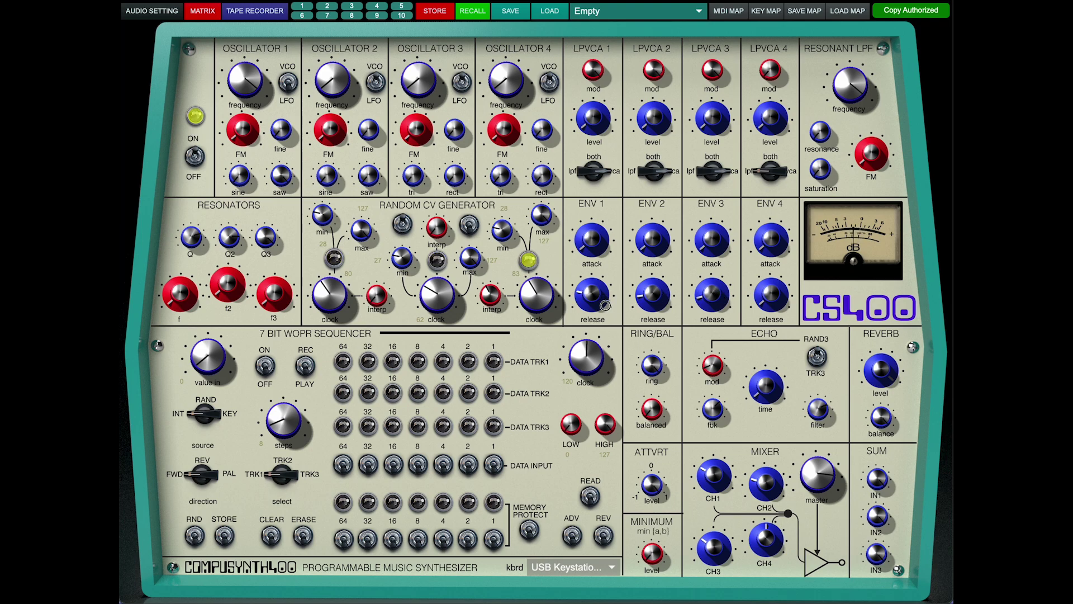
drag(609, 319, 617, 302)
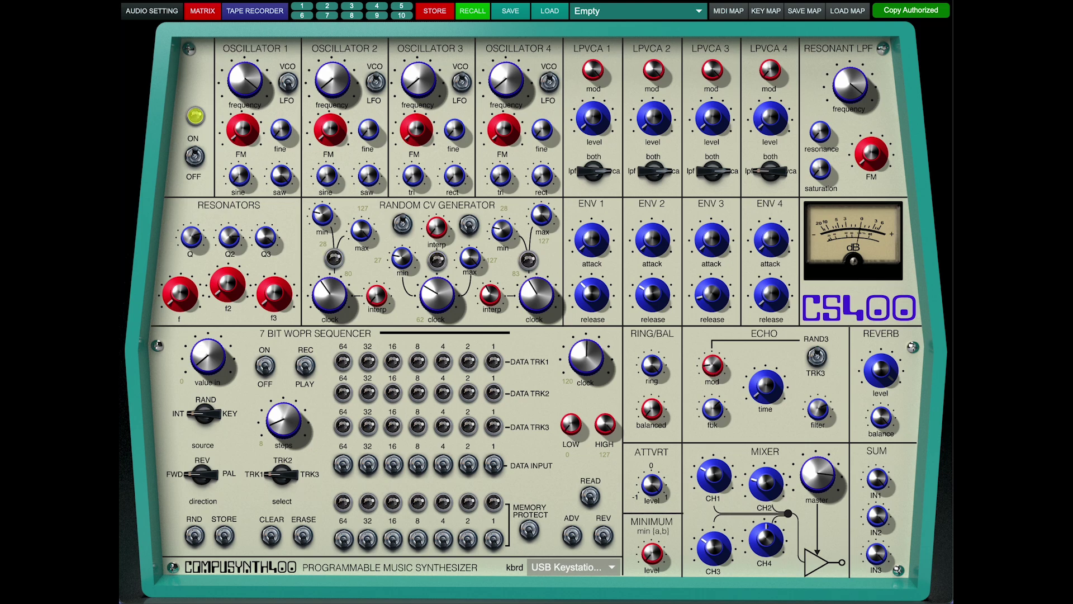
- Patch LPVCA 1, 2 and 3 to SPRING REV and SPRING REV to MIX 4, and close the patch matrix
click(202, 10)
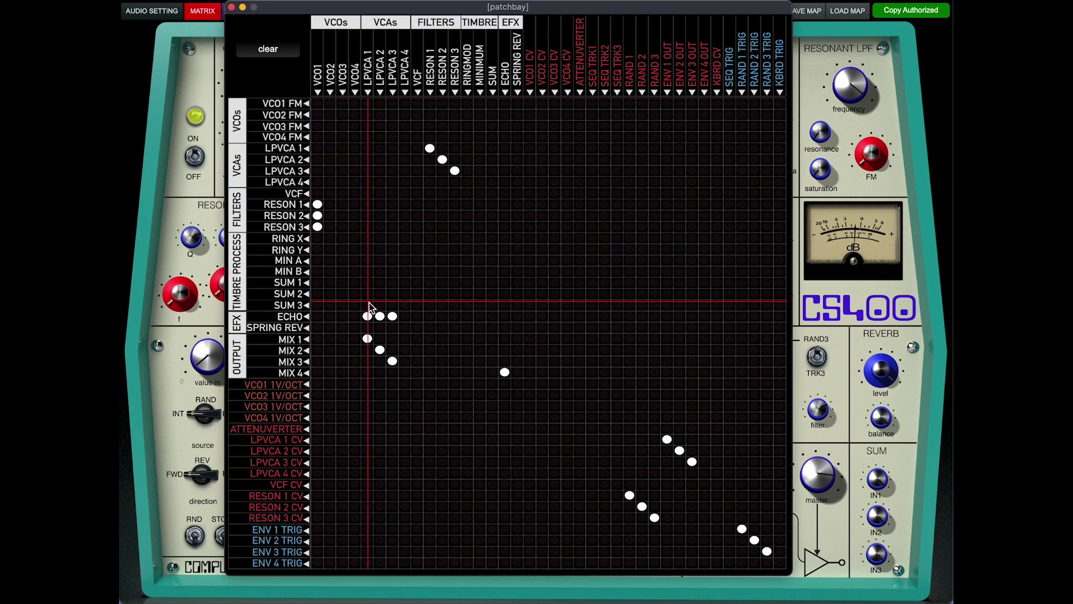
click(367, 327)
click(379, 328)
click(392, 328)
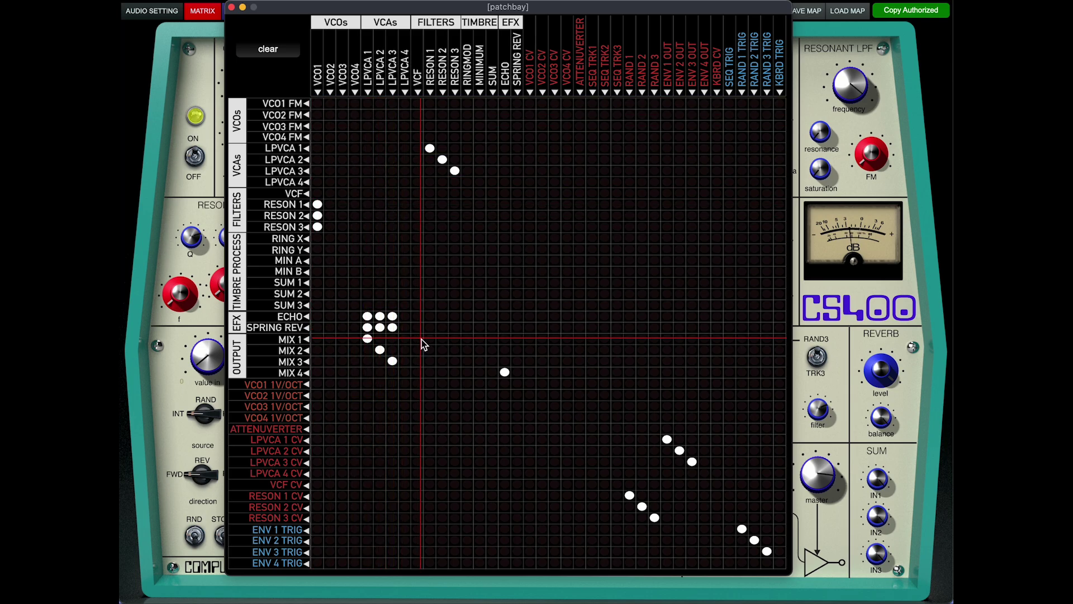
click(517, 372)
click(231, 7)
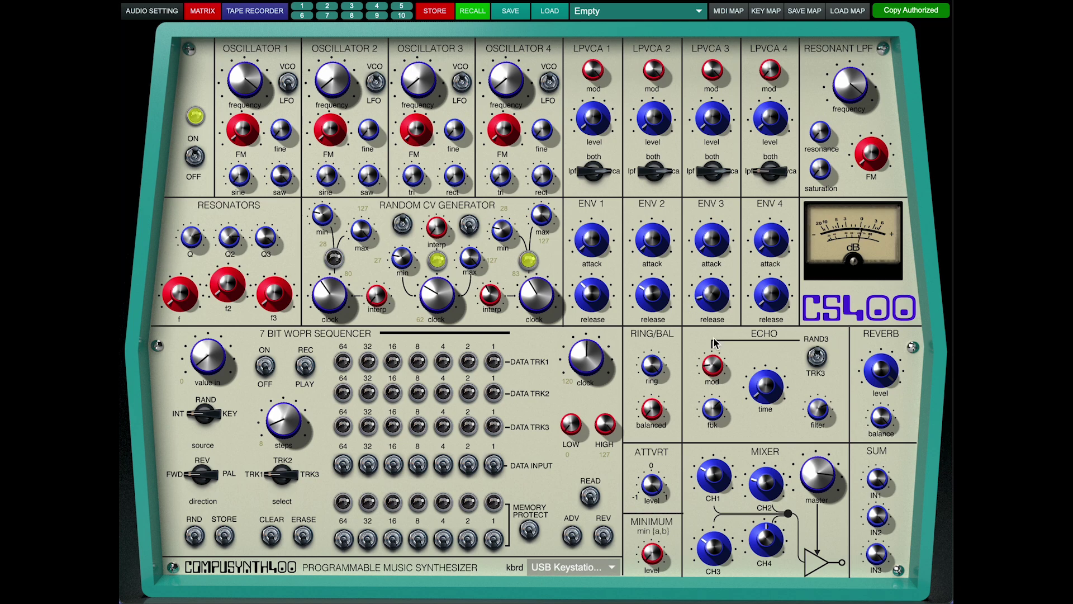
- Fine-tune the mixer channel levels, including channels 3 and 4
drag(762, 548, 762, 543)
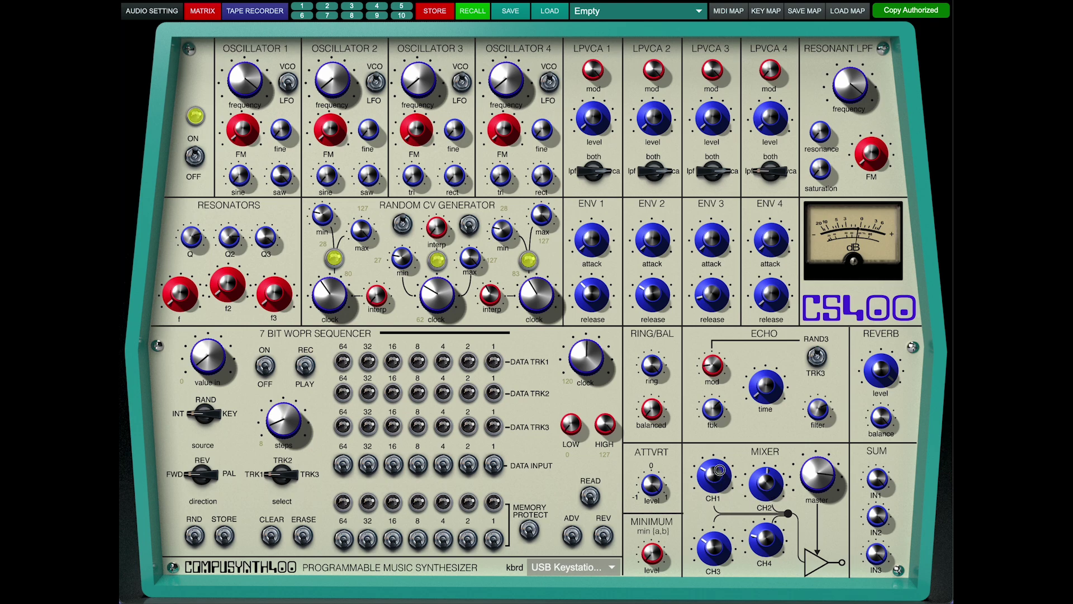
drag(717, 550, 719, 548)
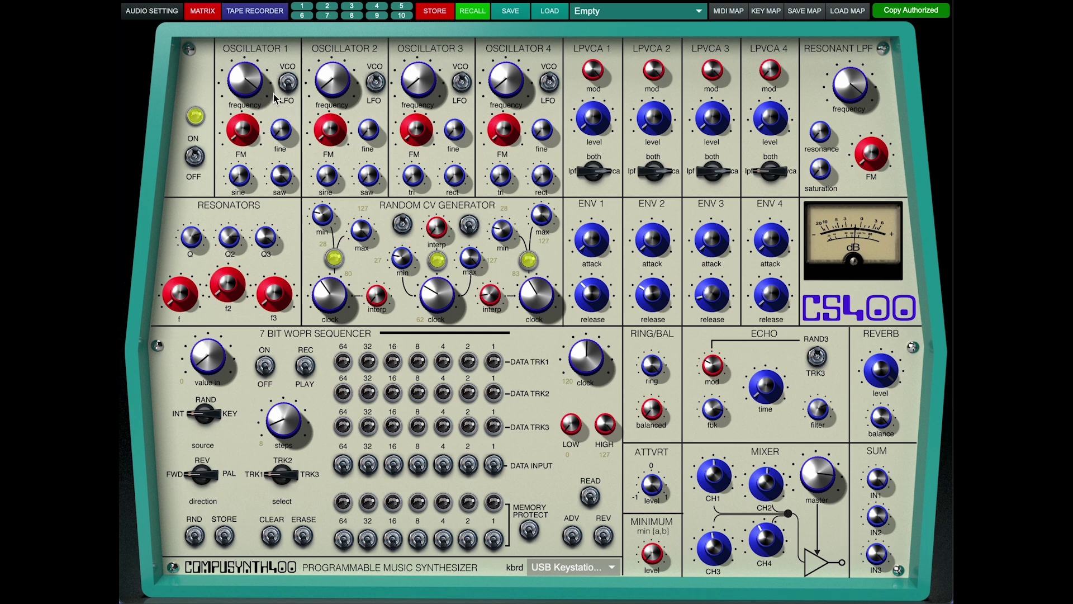
- Toggle oscillator 1's VCO/LFO range and readjust its frequency
drag(250, 96, 253, 114)
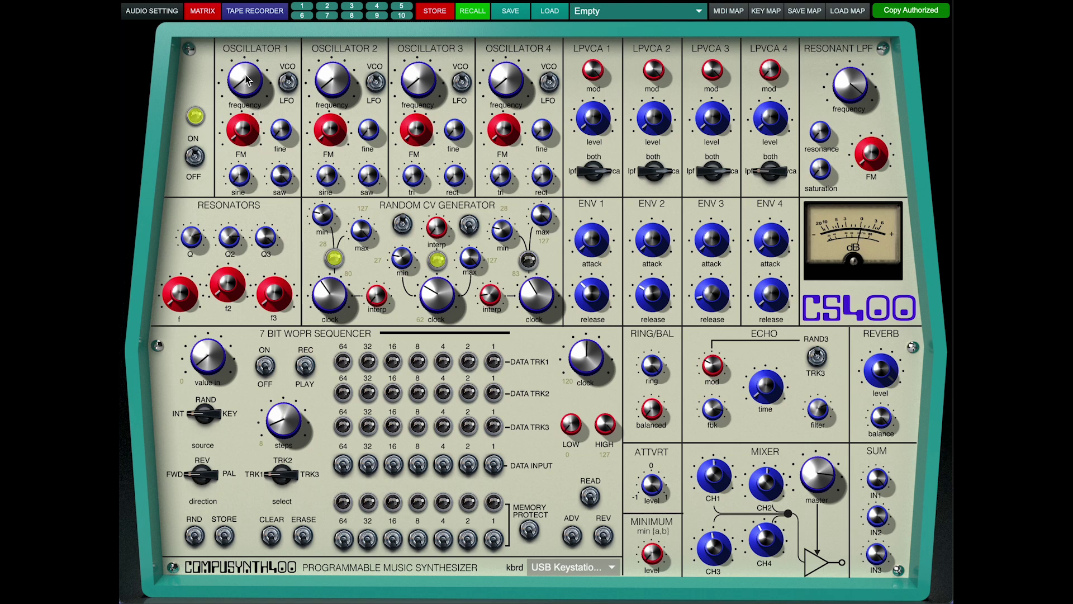
click(285, 80)
drag(247, 77, 249, 81)
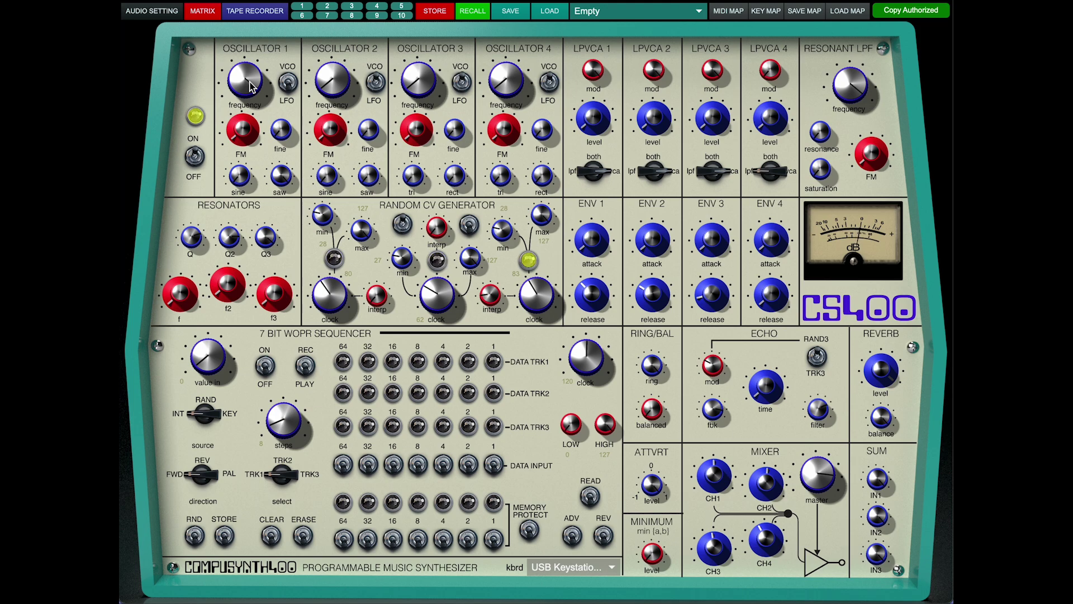
- Raise the three resonators' frequencies slightly and readjust the releases of ENV 1 and 2
drag(271, 299, 273, 303)
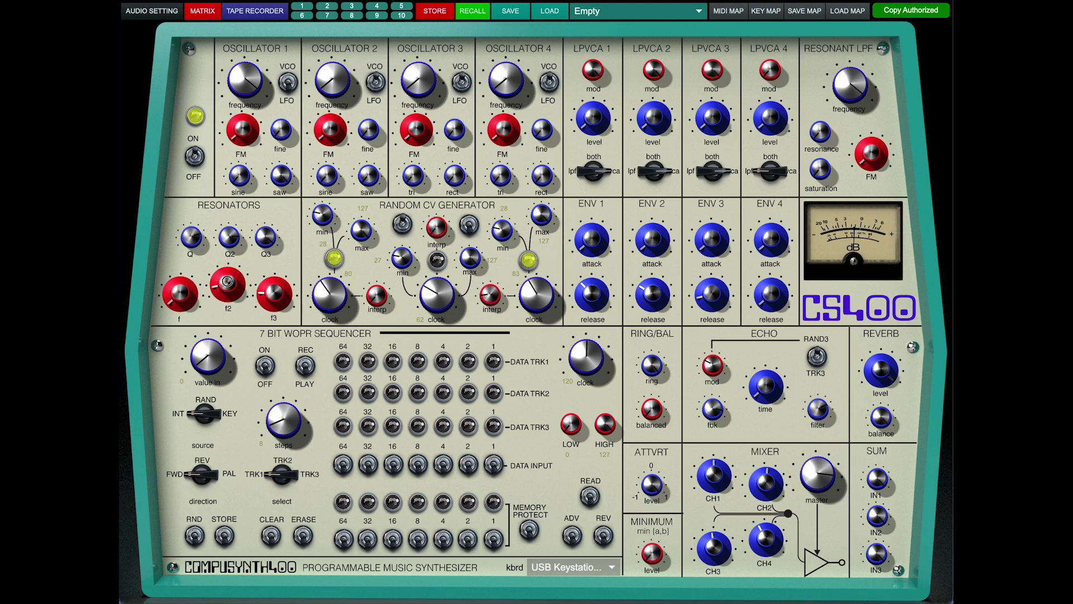
drag(189, 295, 190, 299)
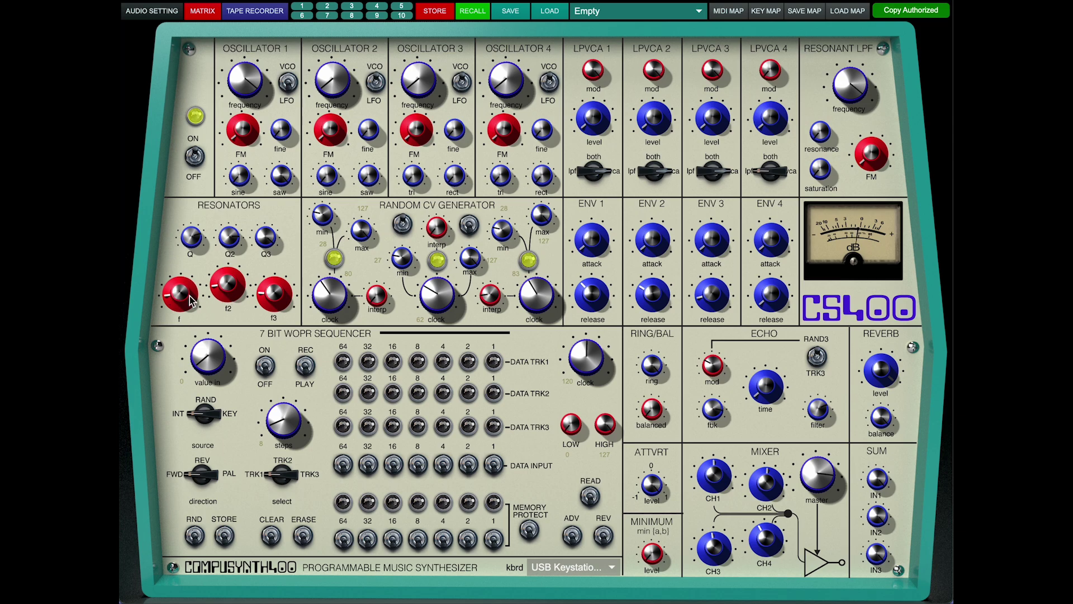
drag(591, 308, 589, 292)
drag(649, 305, 658, 303)
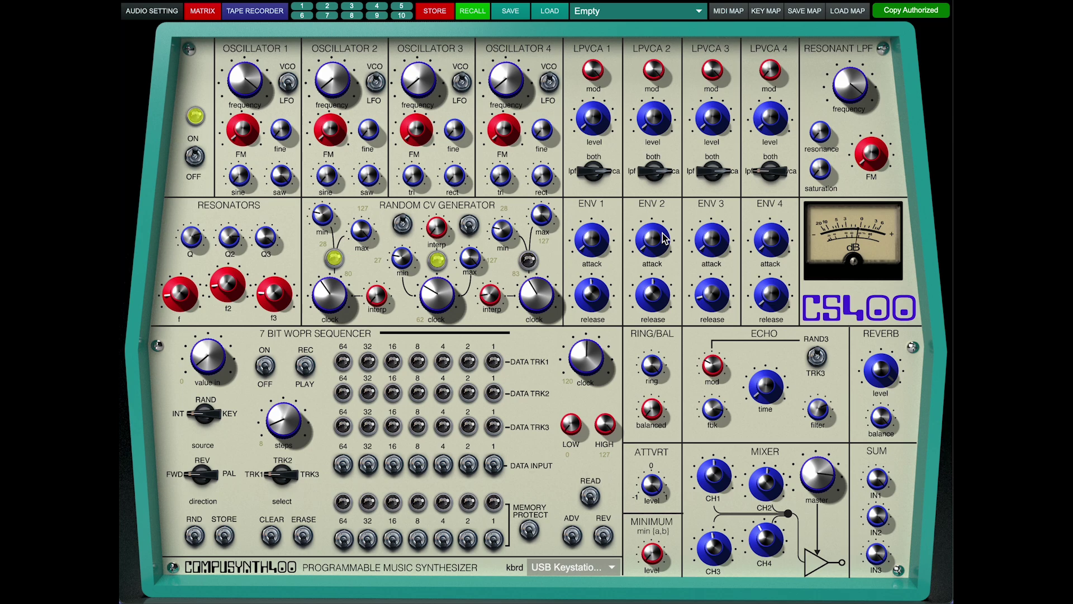
- Load the Empty preset again and patch VCO1 to RESON 1, 2 and 3 in the patch matrix
click(643, 11)
click(626, 235)
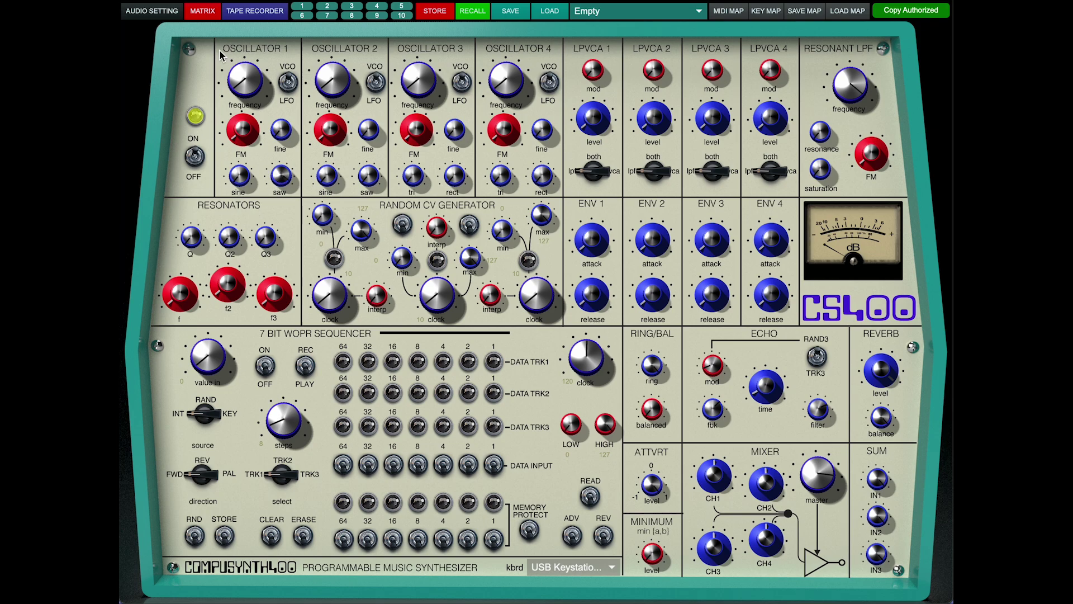
click(204, 16)
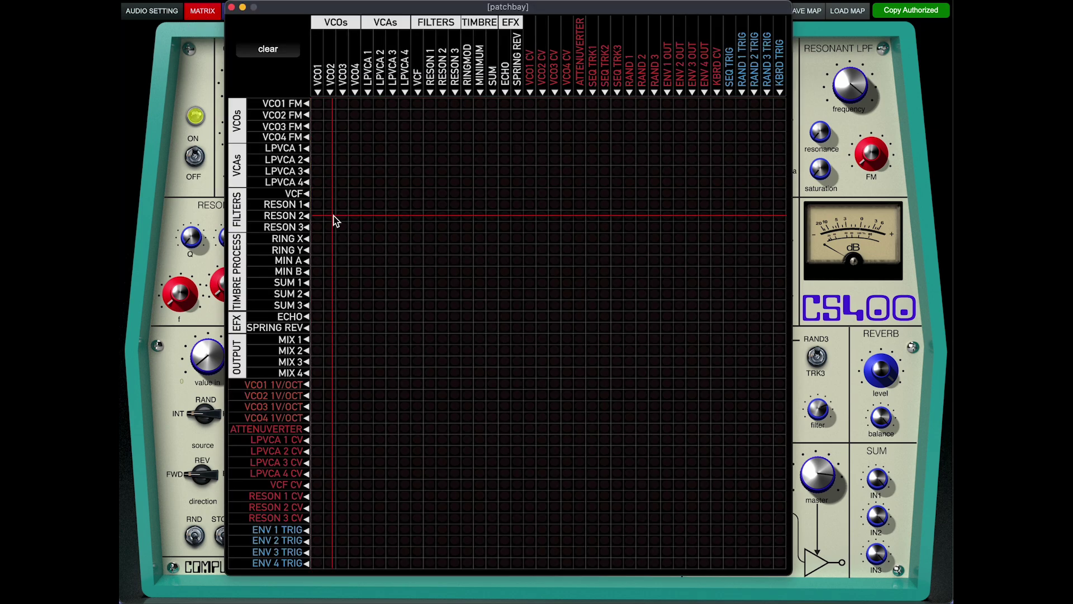
click(317, 205)
click(316, 216)
click(317, 227)
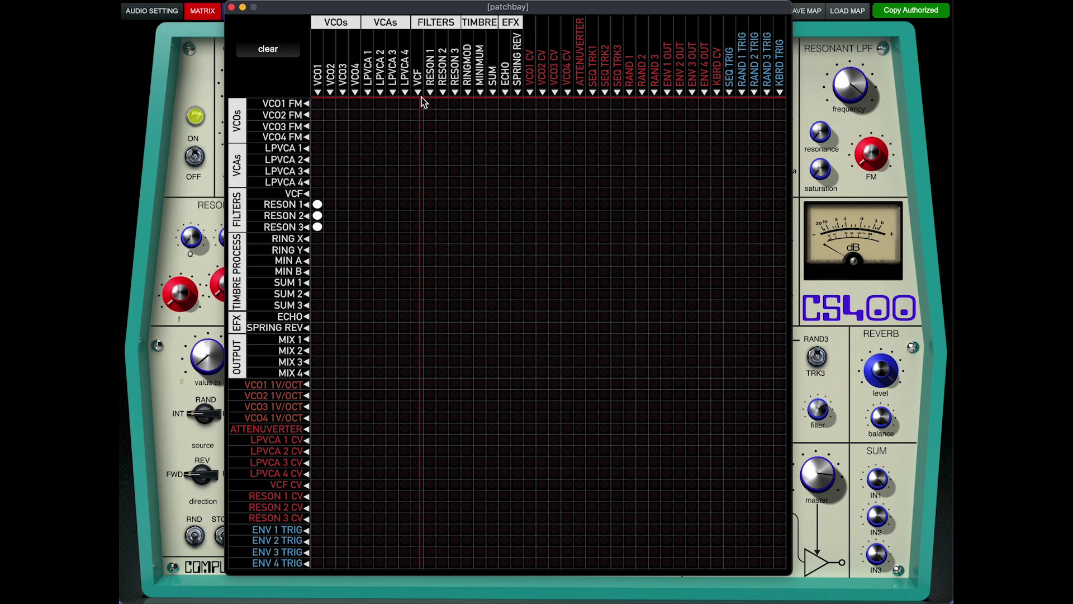
- Patch RESON 1, 2 and 3 to LPVCA 1, and LPVCA 1 to MIX 1
click(428, 149)
click(442, 148)
click(455, 149)
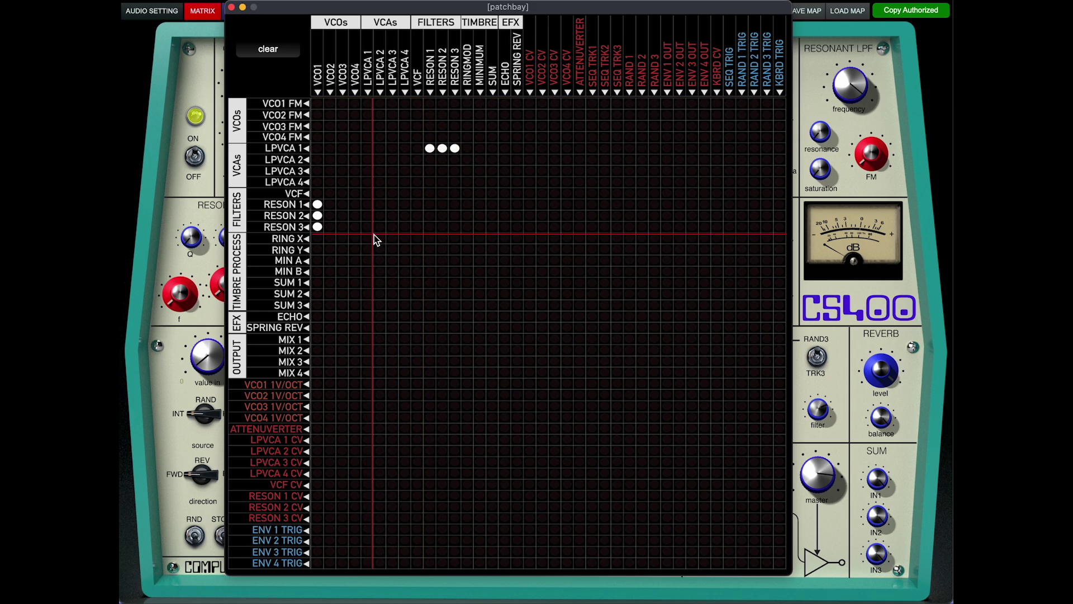
click(367, 339)
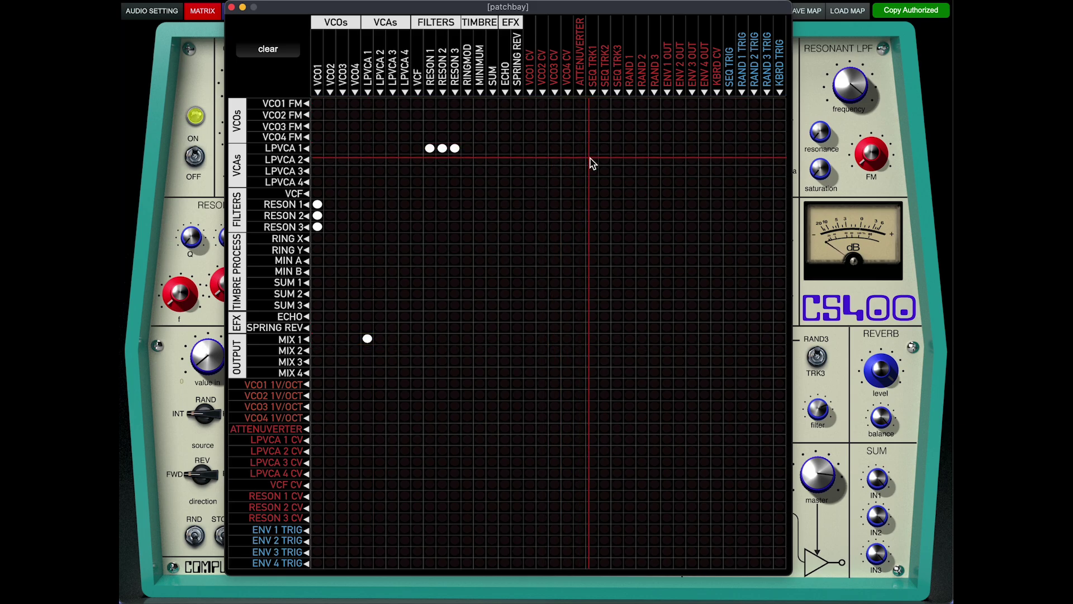
- Patch SEQ TRK1 to VCO1 1V/OCT, SEQ TRIG to ENV 1 TRIG and ENV 1 OUT to LPVCA 1 CV, and close the patch matrix
click(590, 388)
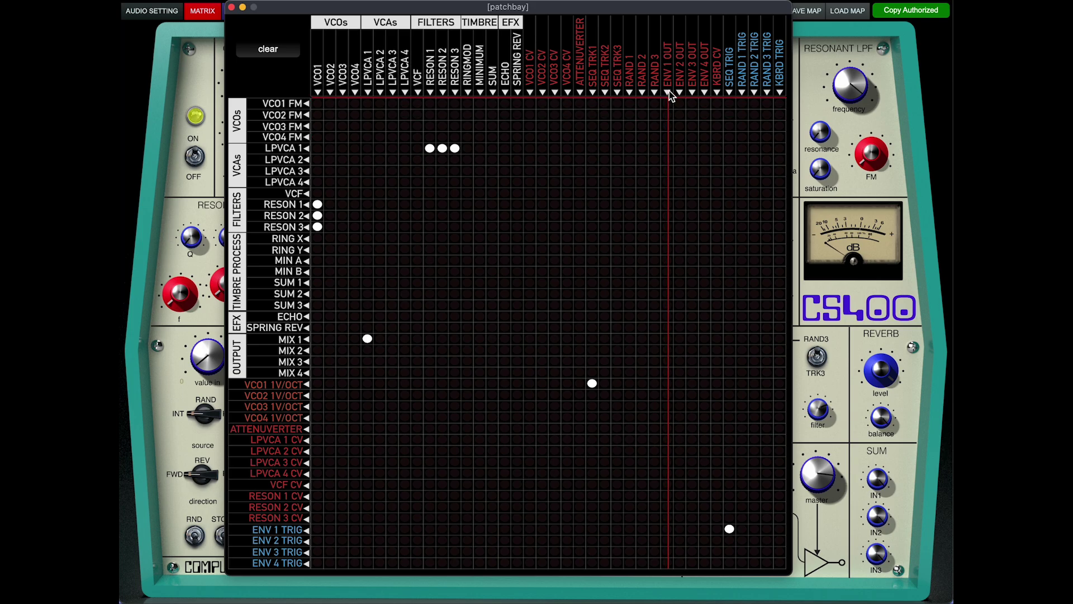
click(668, 440)
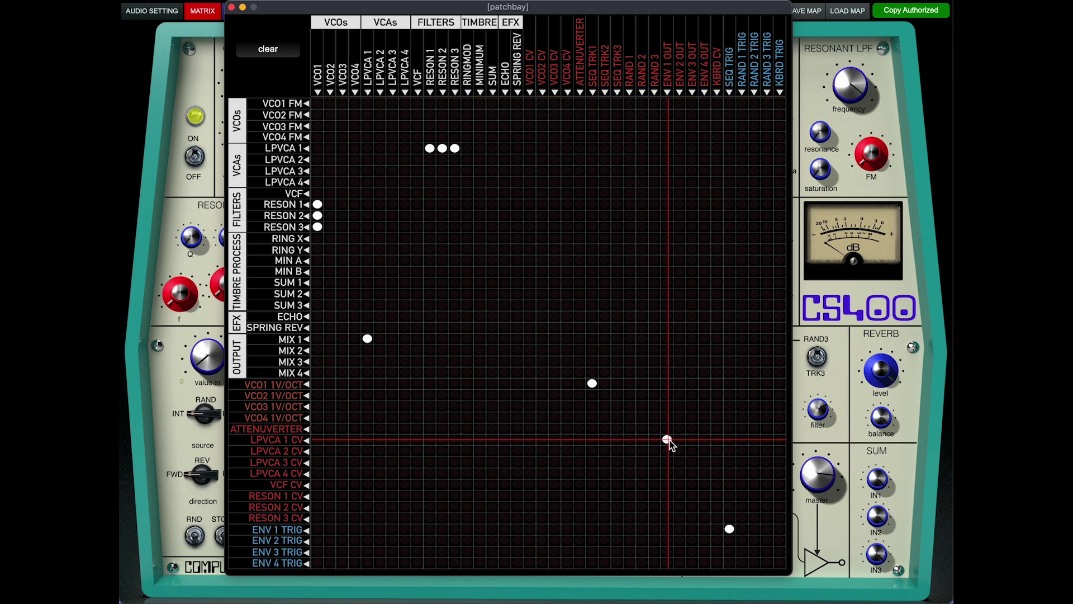
click(231, 8)
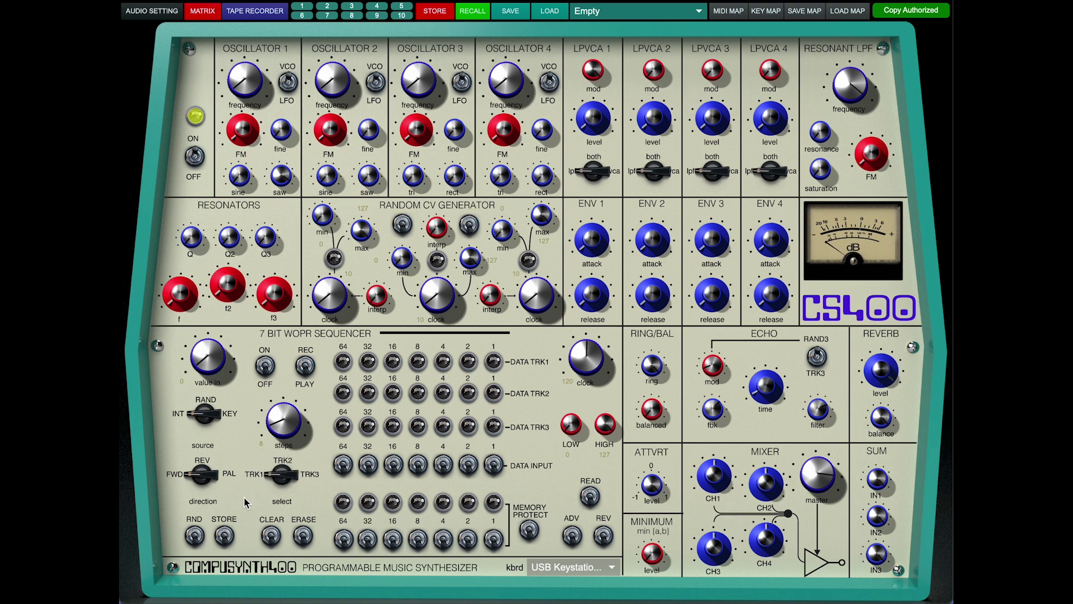
- Fill sequencer track 1 with random data and start the sequencer
click(194, 537)
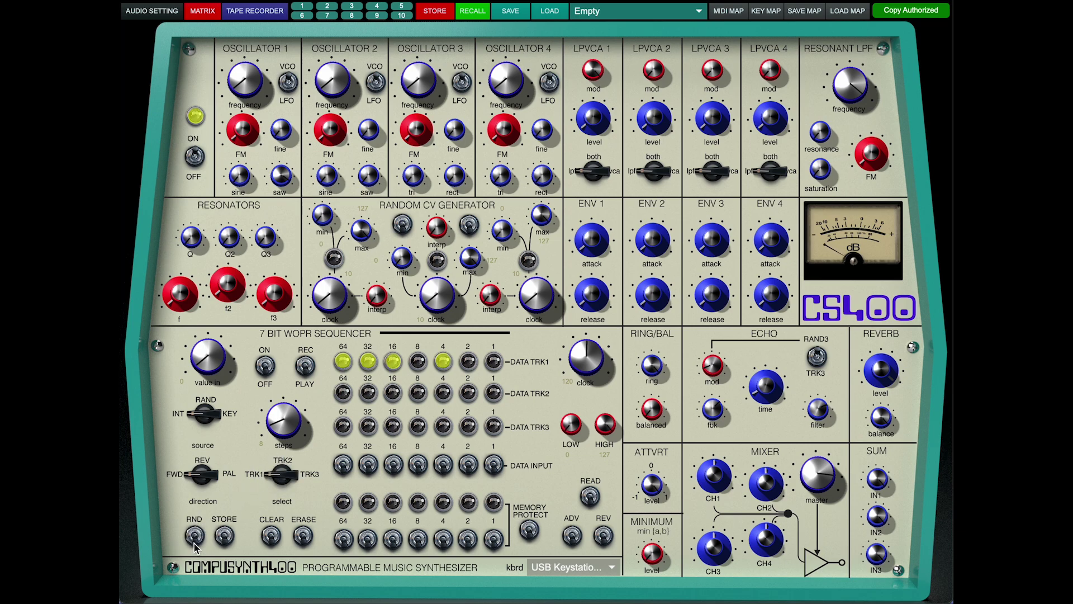
click(265, 366)
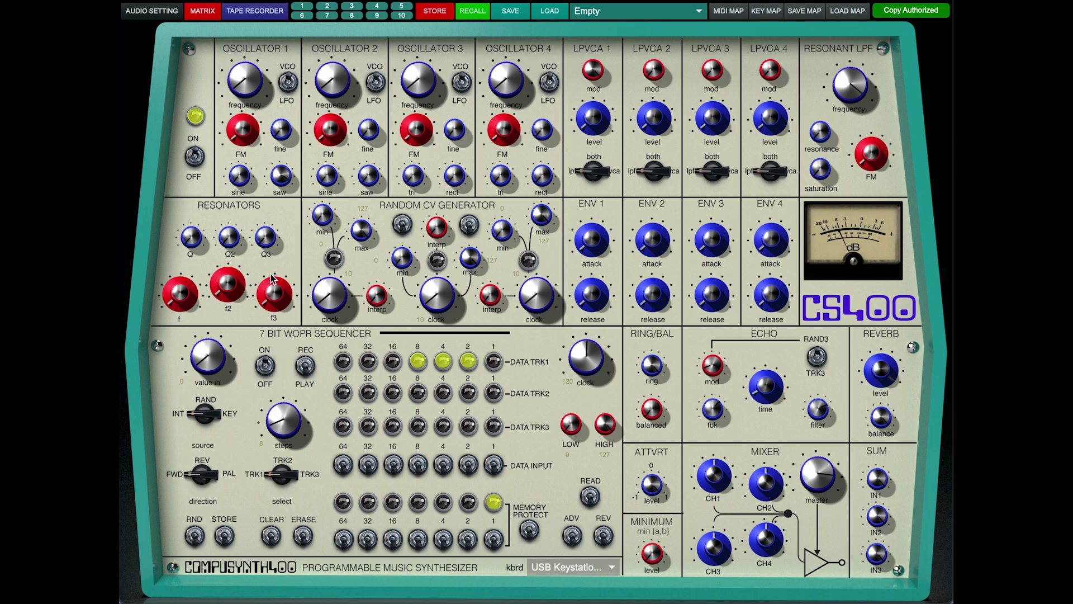
- Raise the frequencies of all three resonators and lengthen the ENV 1 release
drag(273, 291, 272, 256)
drag(227, 288, 226, 253)
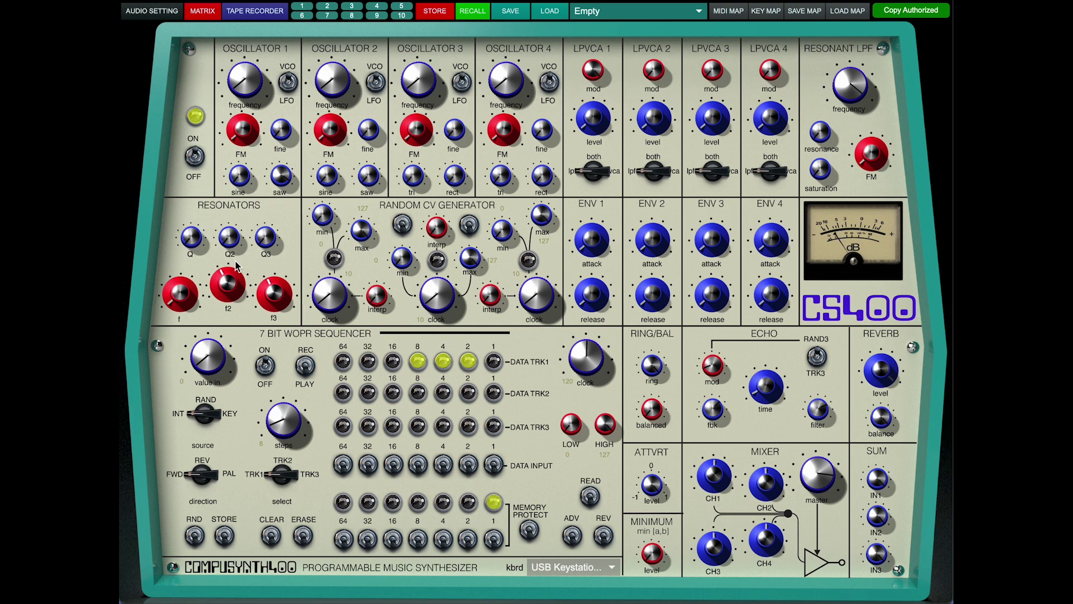
drag(180, 293, 180, 273)
drag(592, 294, 590, 273)
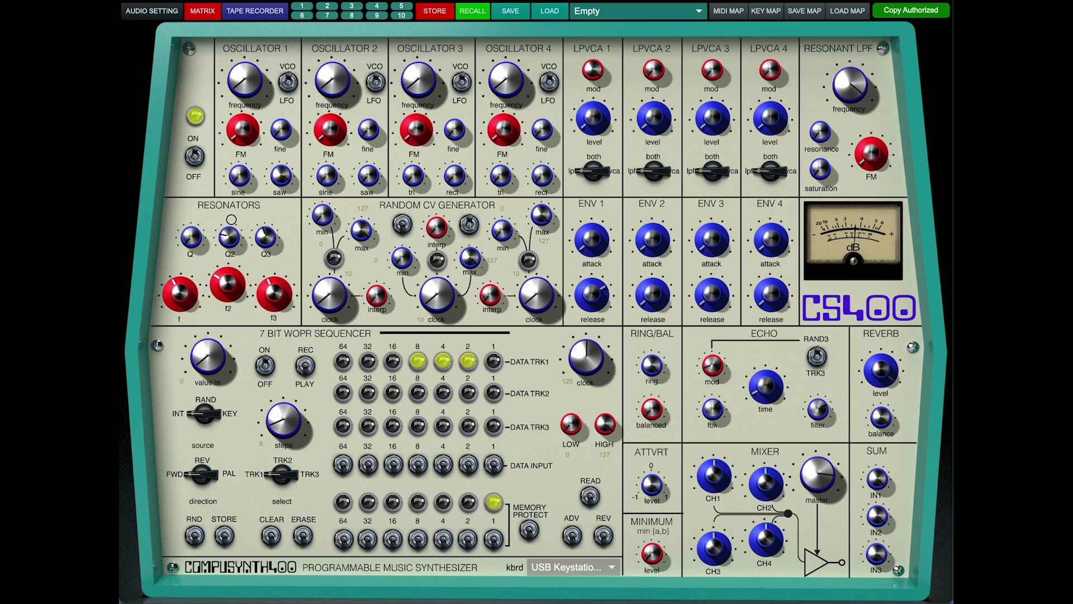
- Patch RAND 1, 2 and 3 to RESON 1, 2 and 3 CV respectively in the patch matrix
click(204, 16)
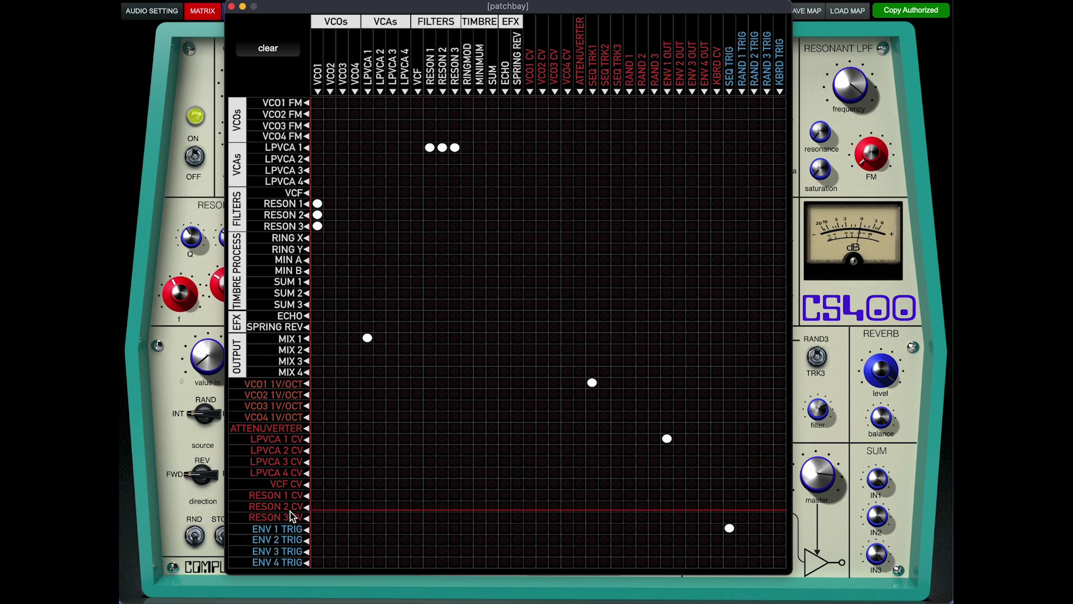
click(629, 495)
click(641, 506)
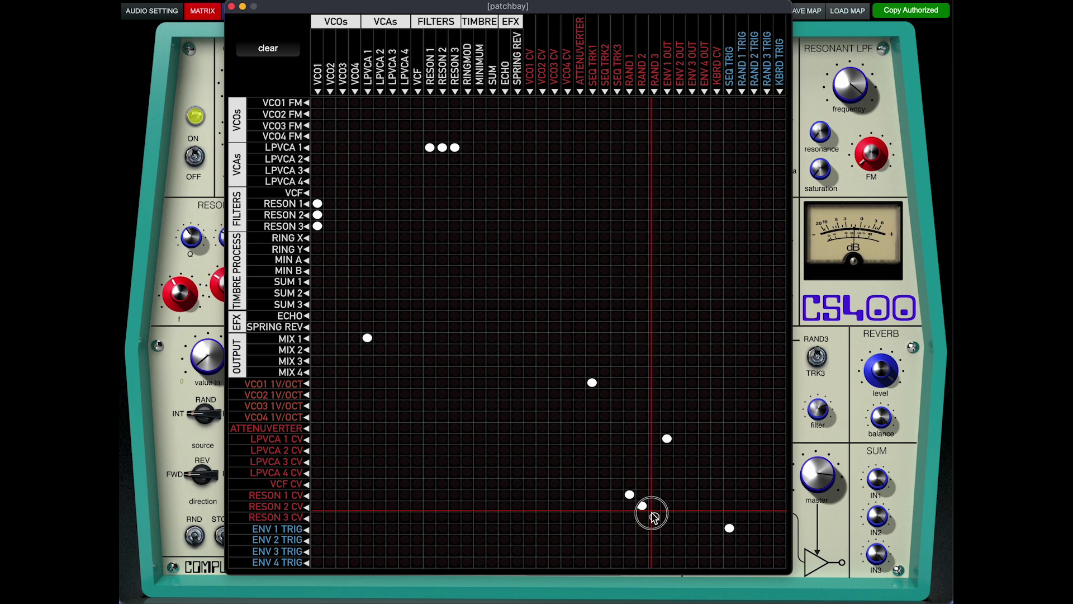
click(654, 516)
click(231, 6)
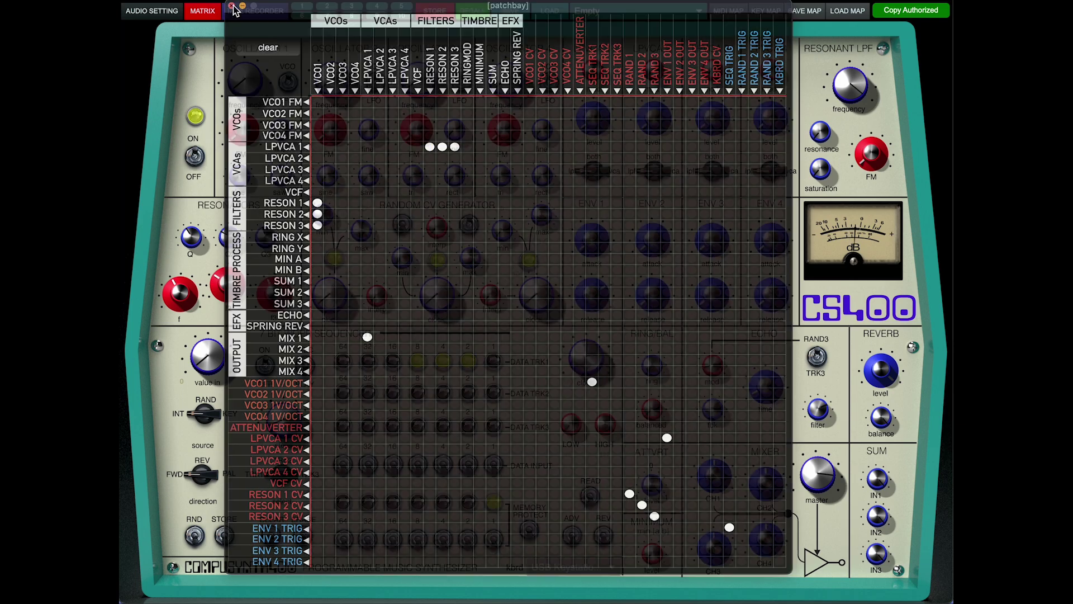
- Lower the first random CV generator's maximum to 108 and readjust resonator 2's frequency
drag(360, 235, 377, 321)
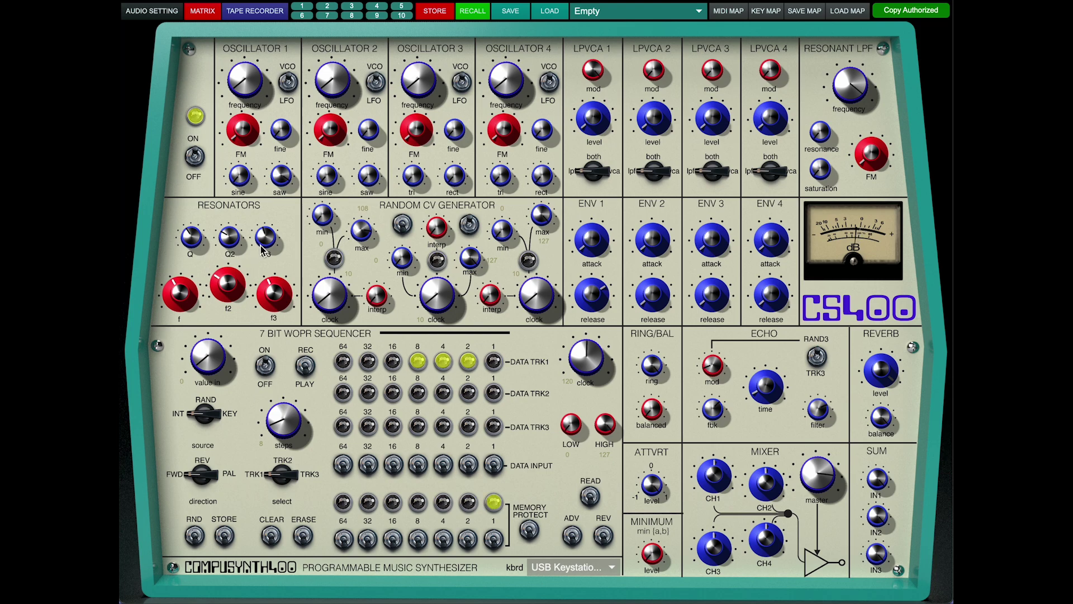
drag(226, 286, 265, 300)
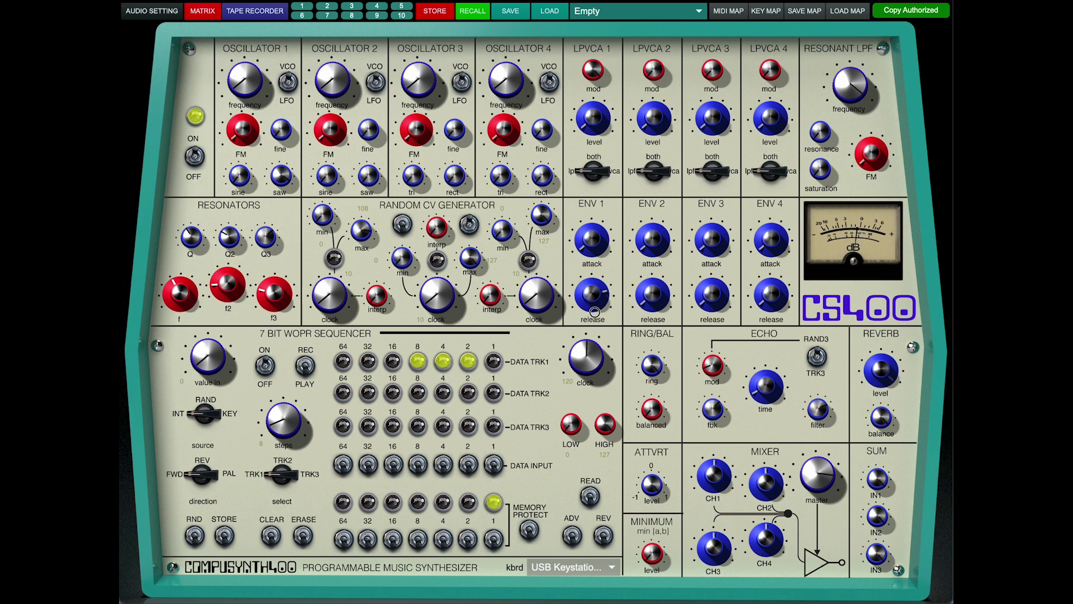
- Re-randomise sequencer track 1 with its HIGH limit set to 62, and raise resonator 2's Q
drag(606, 426, 615, 473)
click(205, 531)
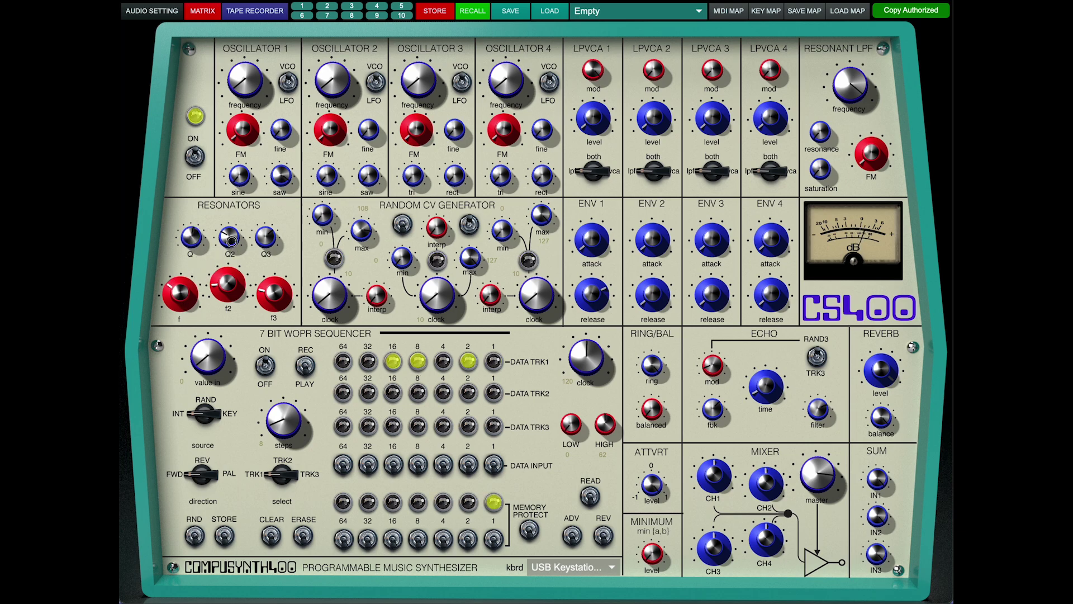
drag(229, 237, 231, 218)
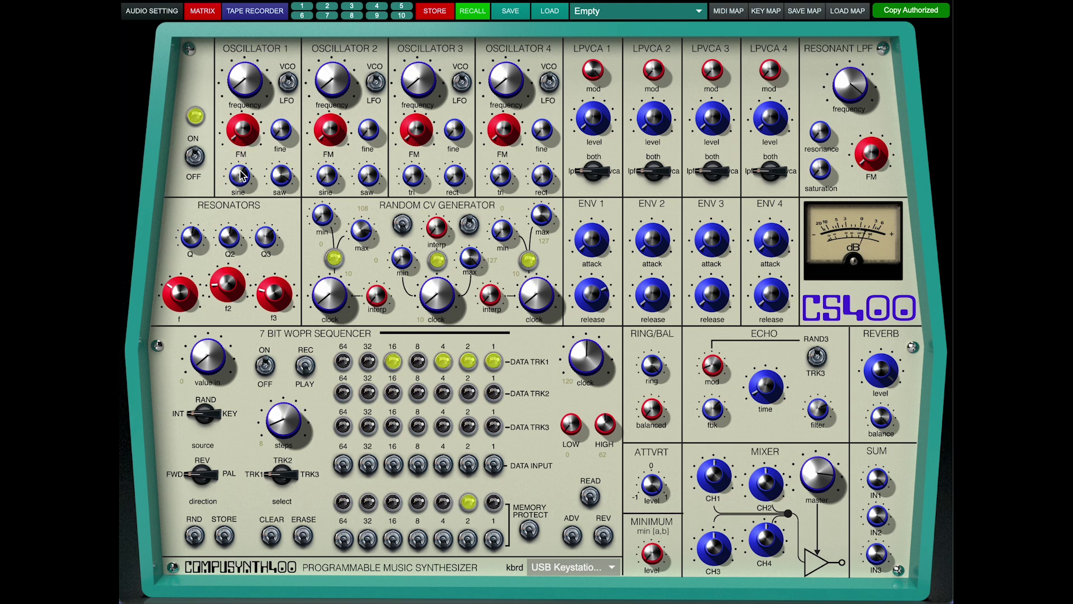
- Patch VCO1 to LPVCA 2, LPVCA 2 to MIX 2, SEQ TRIG to ENV 2 TRIG, and ENV 2 OUT to LPVCA 2 CV
click(203, 12)
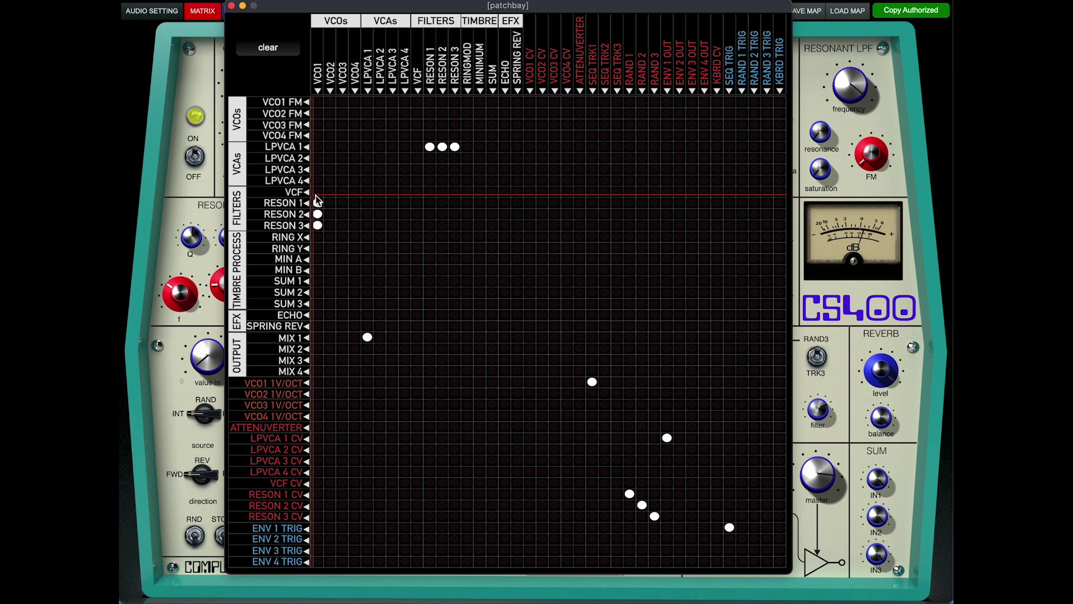
click(318, 159)
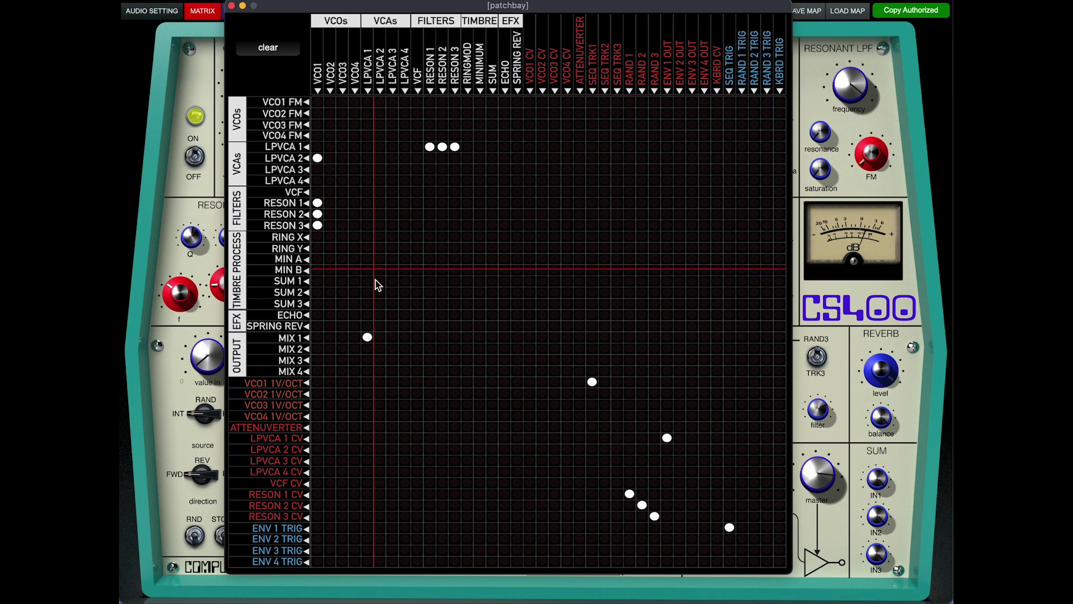
click(380, 348)
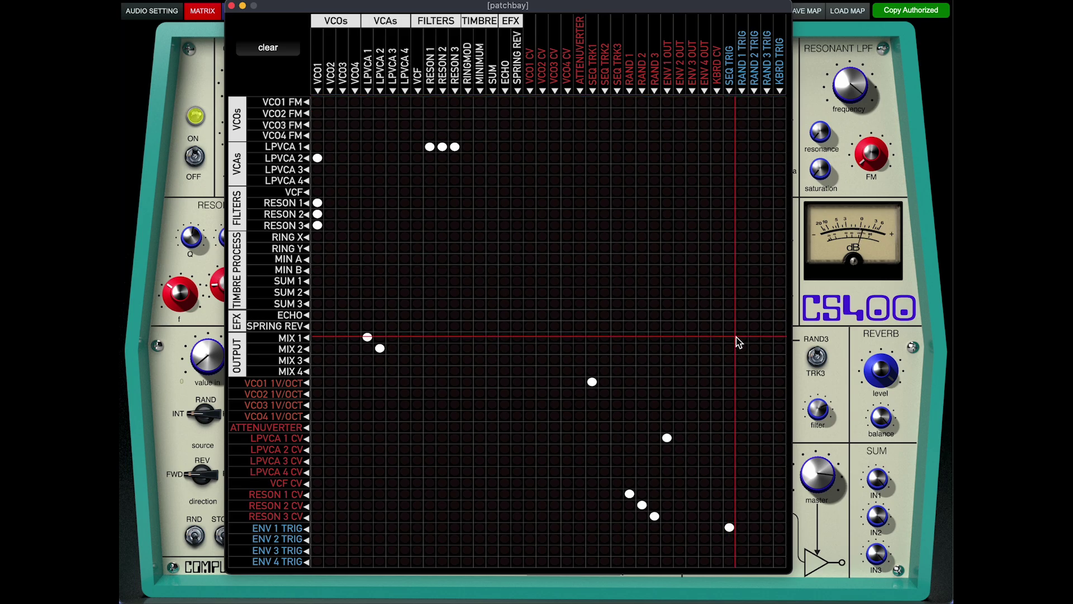
click(729, 538)
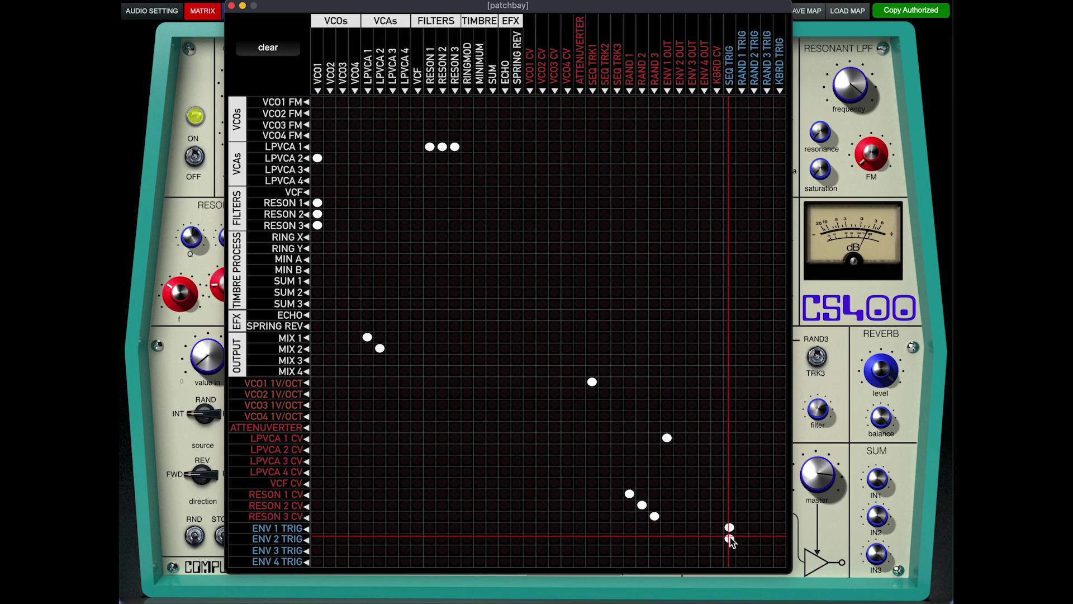
click(676, 450)
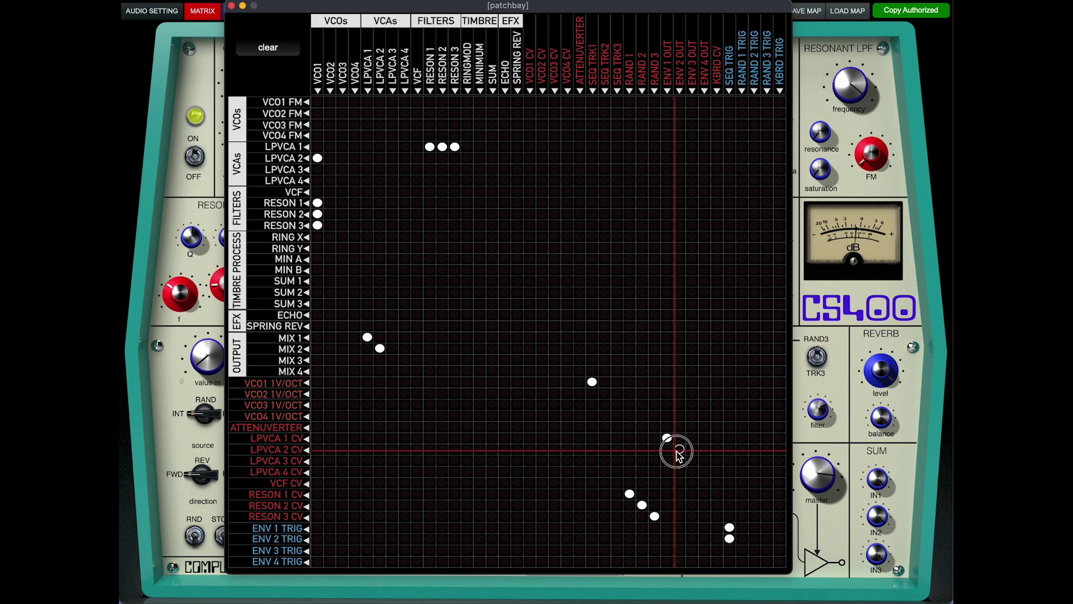
click(231, 6)
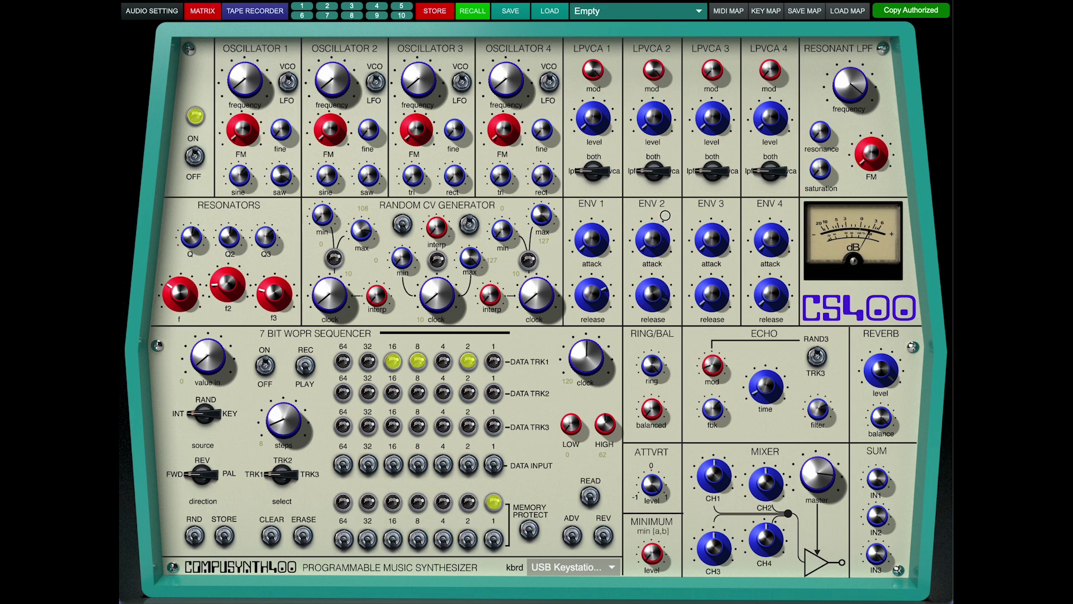
- Lengthen the ENV 1 release and set the sequencer's clock to 147 and its steps to 127
drag(600, 294, 594, 286)
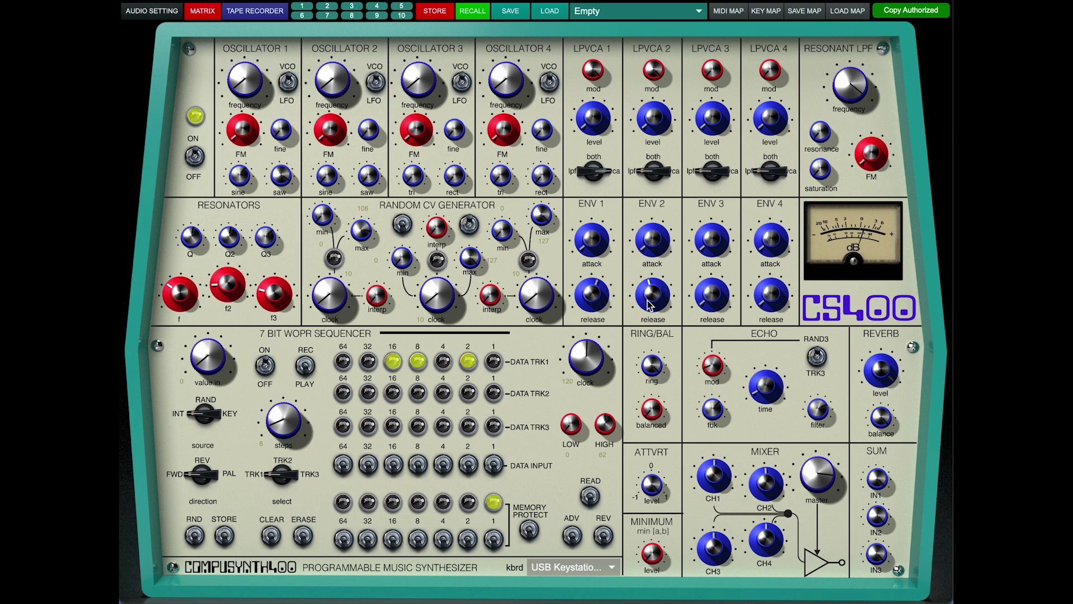
drag(601, 349, 600, 336)
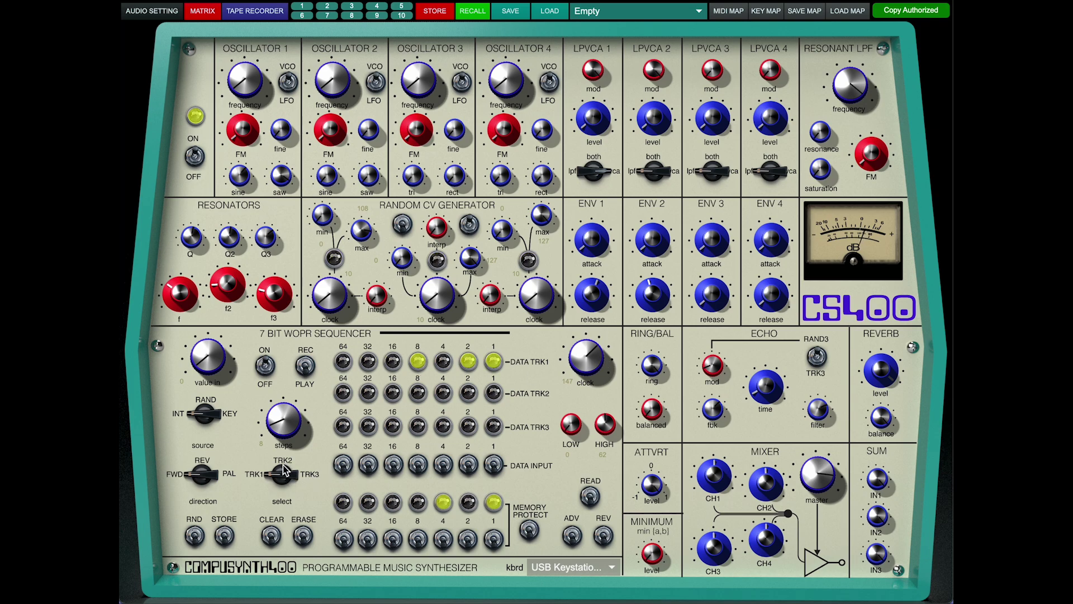
drag(284, 421, 288, 383)
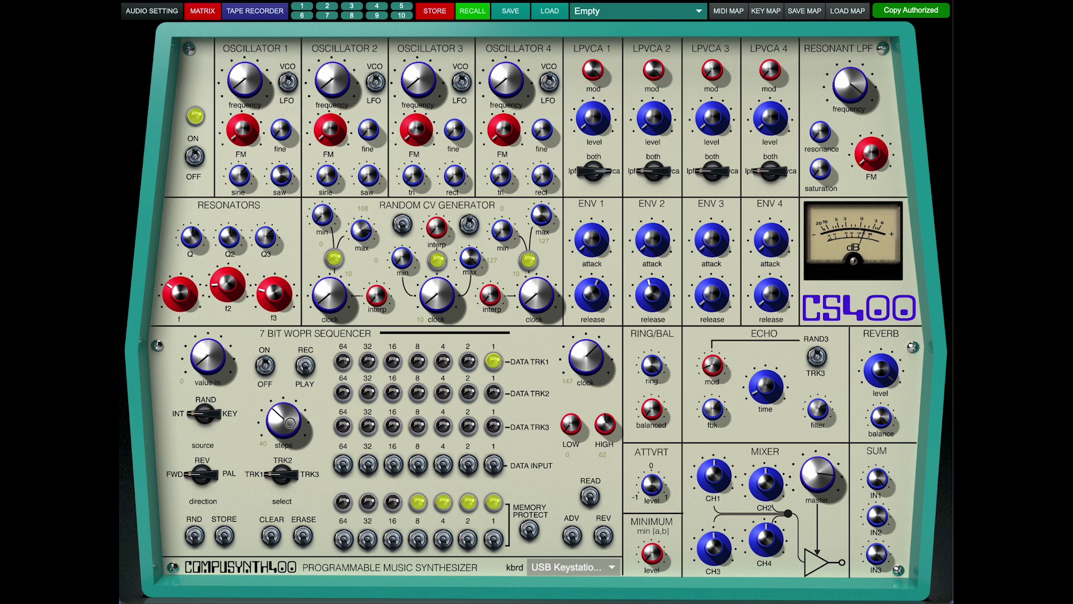
drag(290, 423, 340, 257)
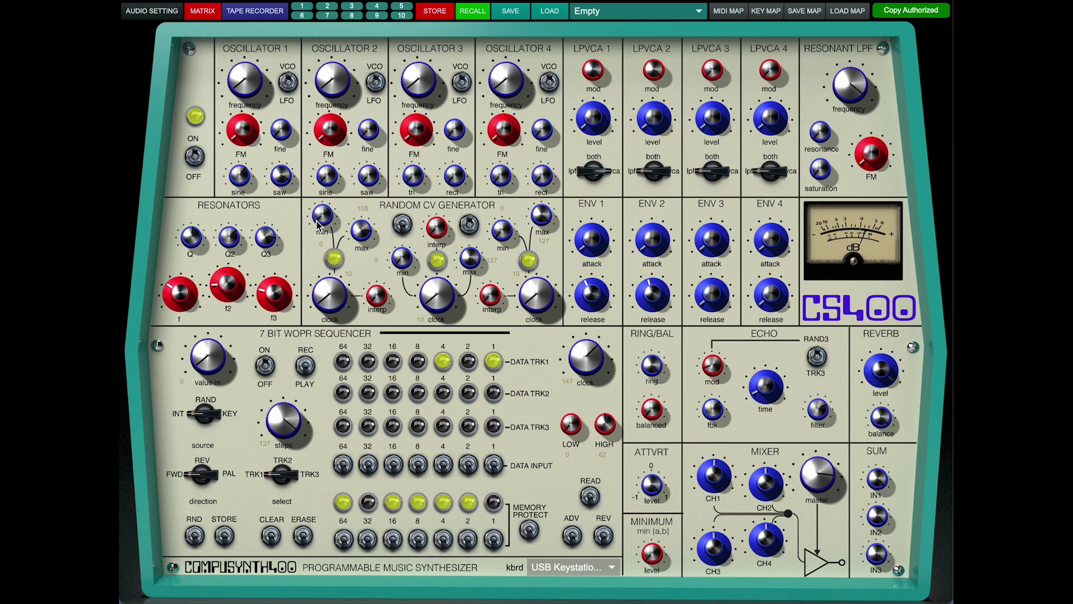
- Set the minimums of the three random CV generators to 21, 20 and 27
drag(317, 223, 317, 213)
drag(401, 258, 401, 249)
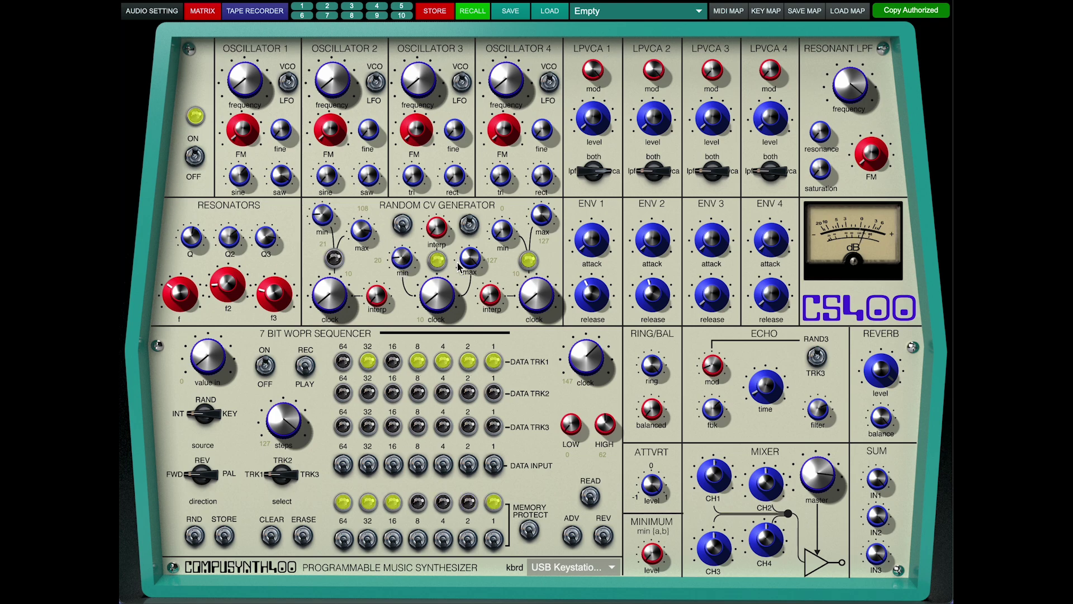
drag(502, 230, 501, 220)
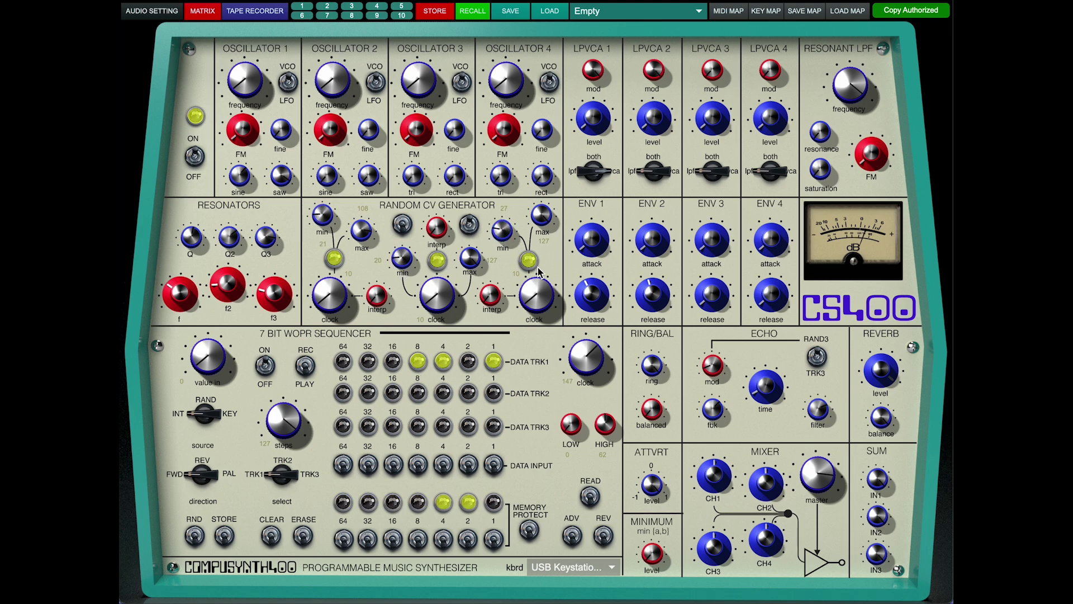
- Lower resonator 3's frequency, shorten the ENV 2 release and readjust the mixer's CH2 level
drag(274, 292, 274, 304)
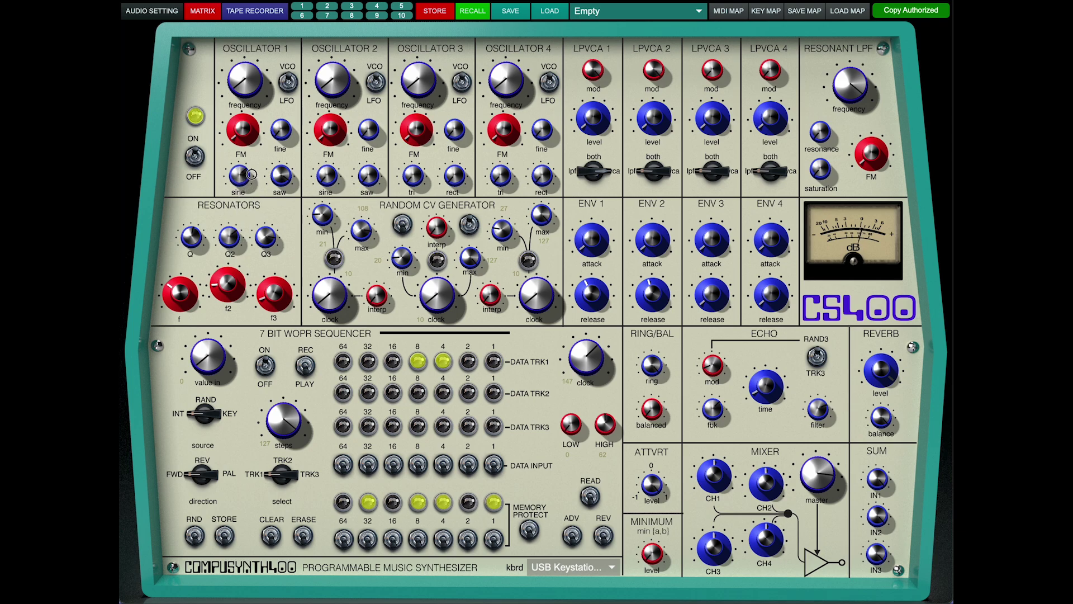
drag(649, 288, 648, 319)
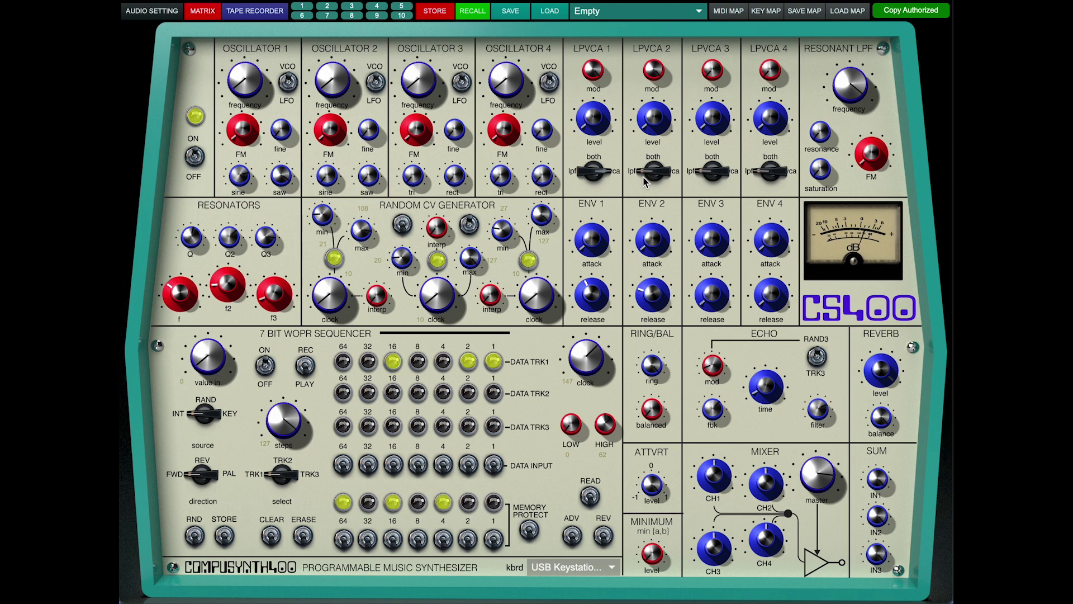
drag(762, 495, 753, 485)
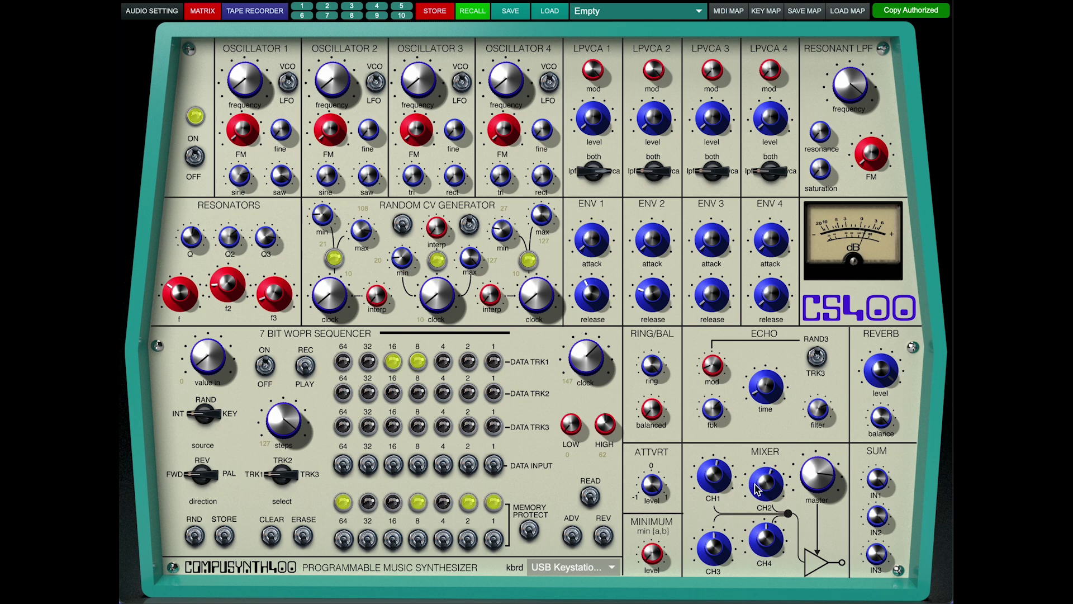
- Switch LPVCA 2 to both mode, and try the same mode on LPVCA 1 before switching it back
click(655, 172)
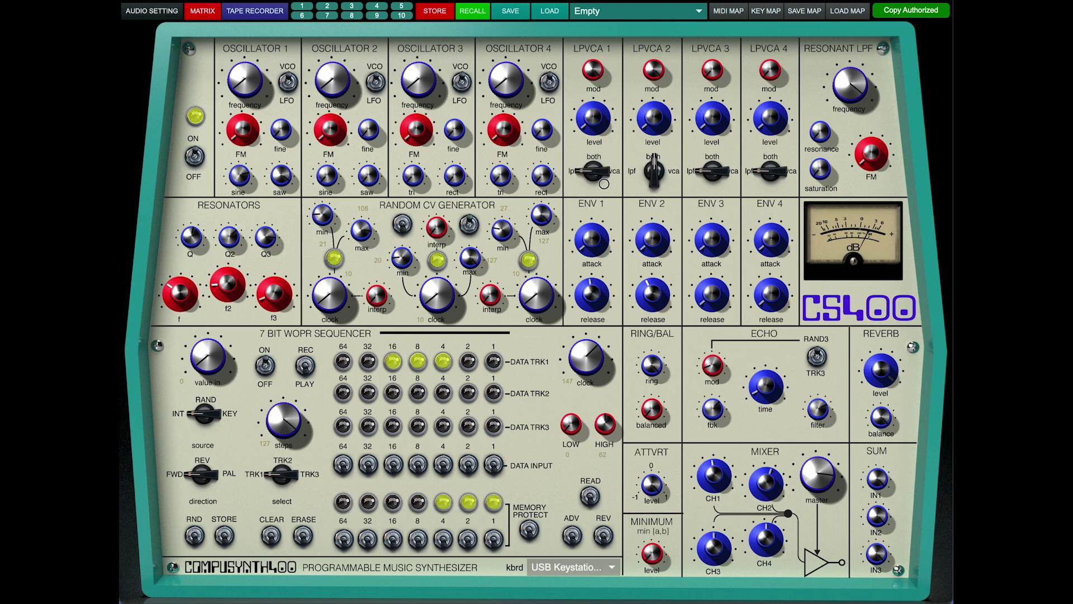
click(603, 174)
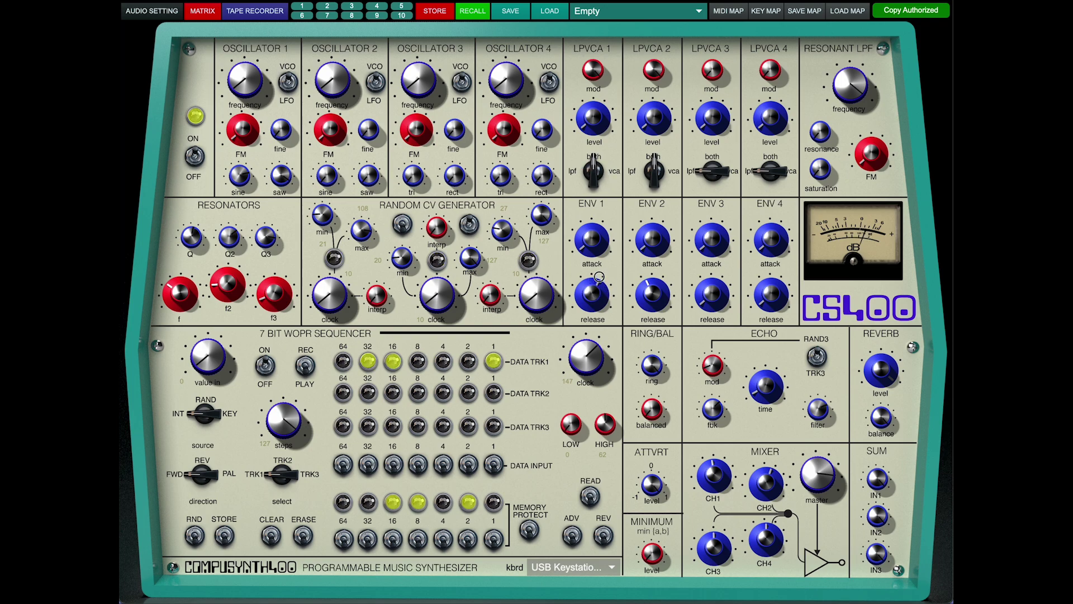
click(602, 161)
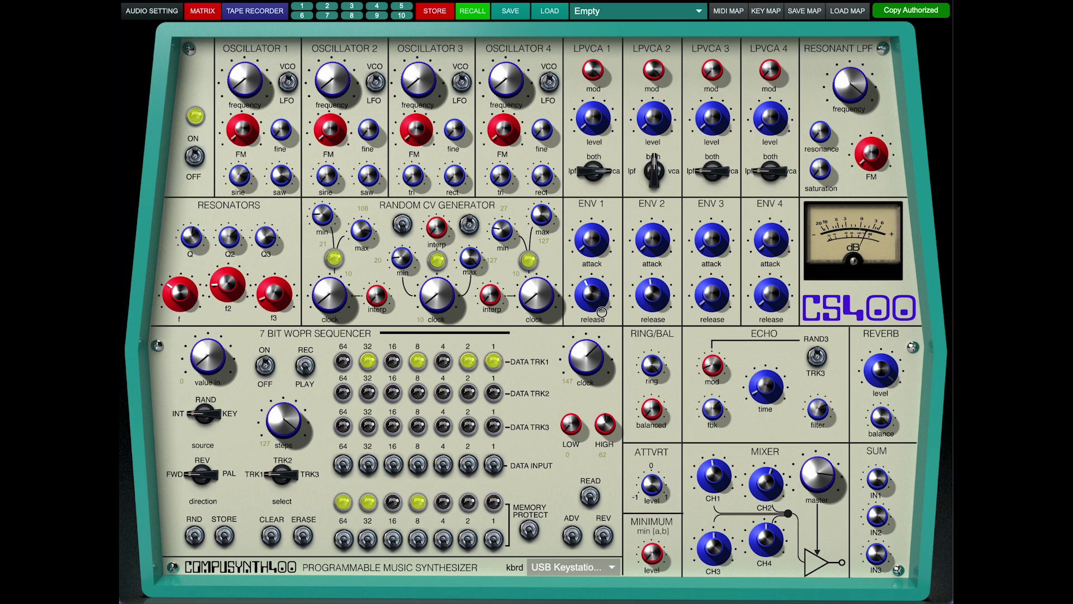
- Shorten the ENV 2 release and raise it again slightly
drag(649, 279, 650, 311)
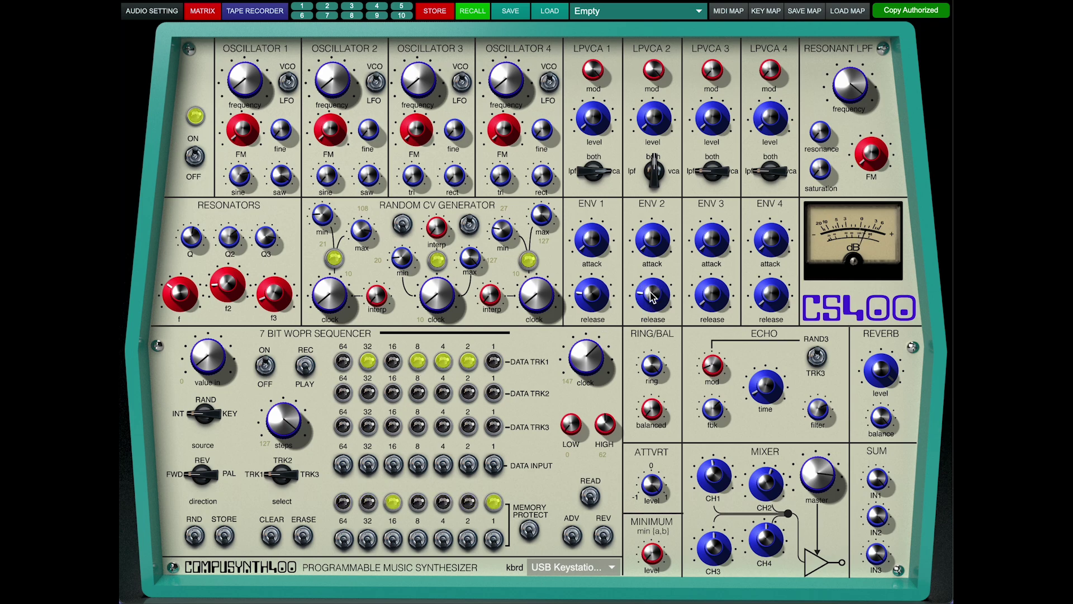
drag(650, 293, 653, 282)
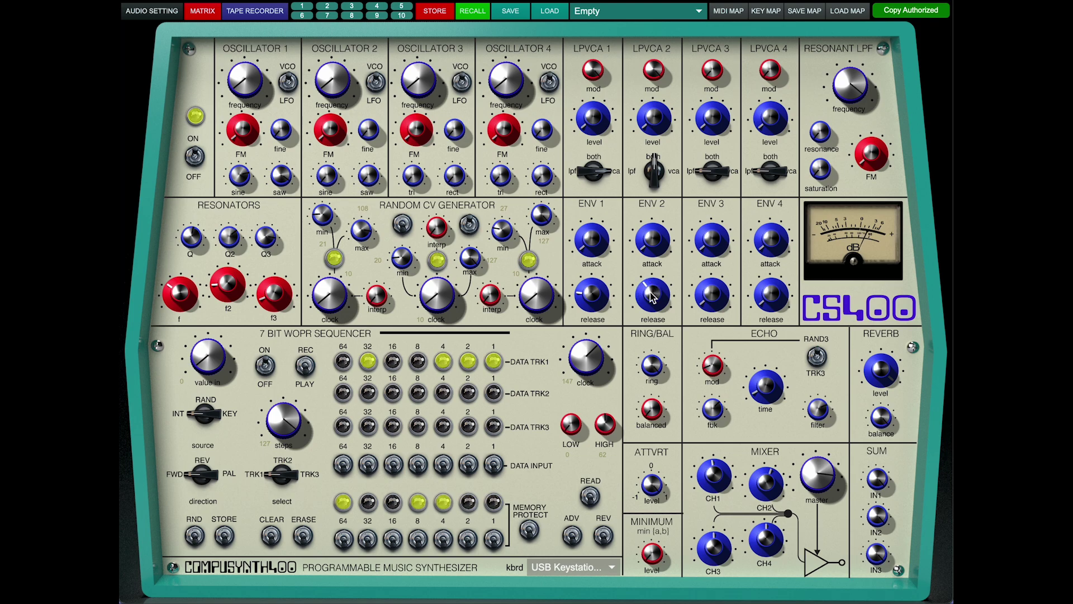
- Load the Empty preset and patch VCO1 and VCO2 to each other's FM inputs, VCO1 to the VCF, and the VCF to MIX 1
click(635, 12)
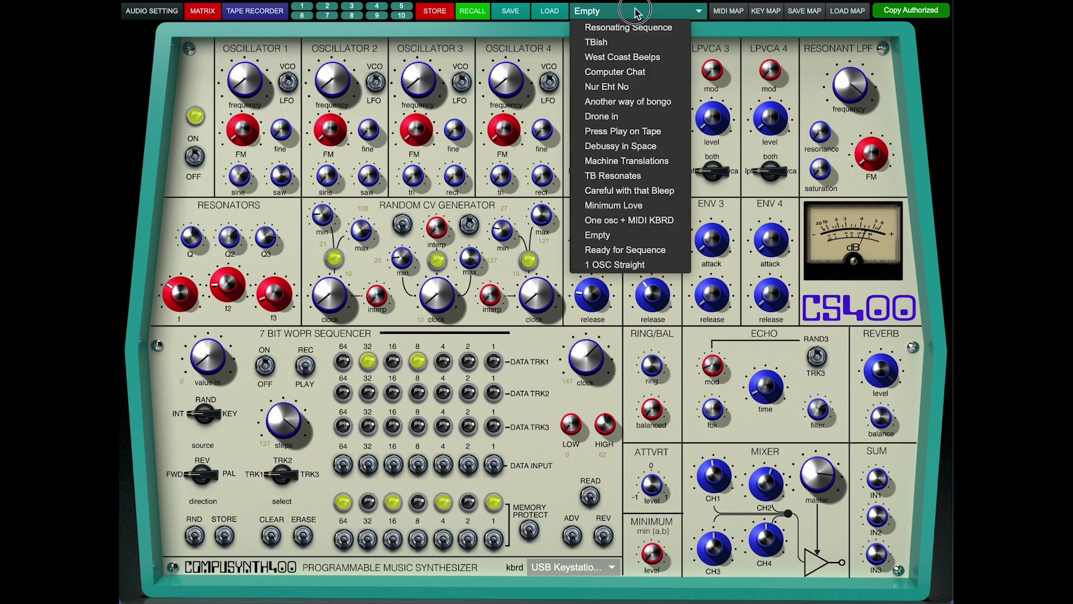
click(628, 240)
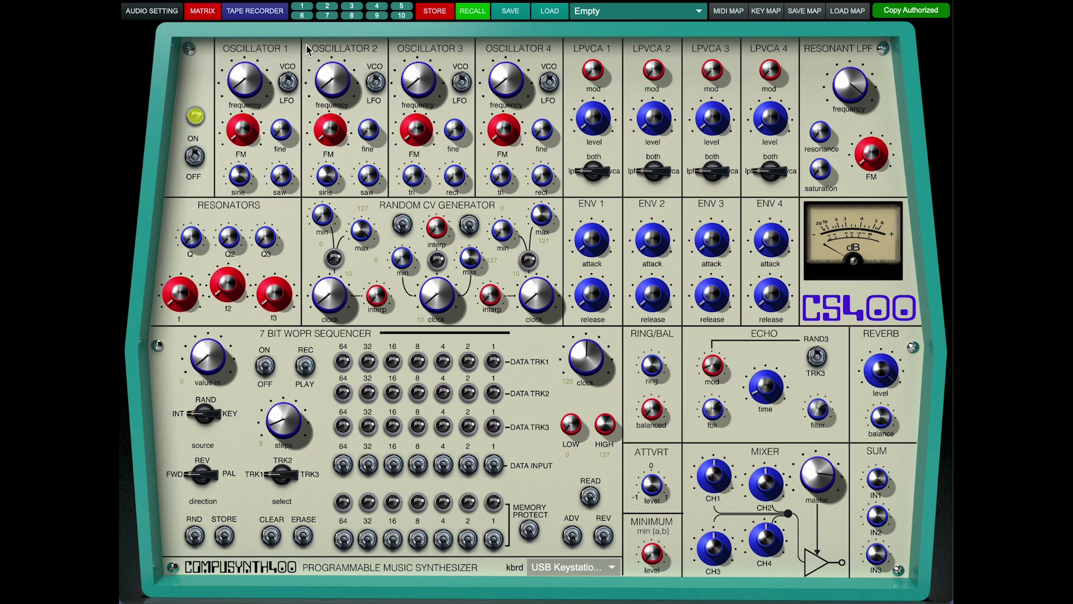
click(210, 12)
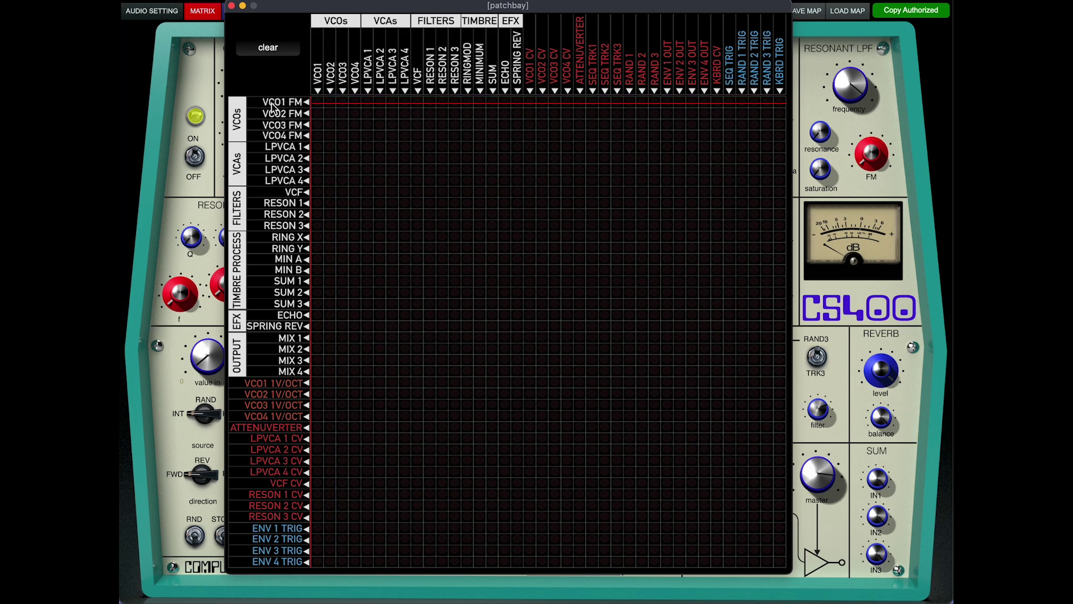
click(329, 102)
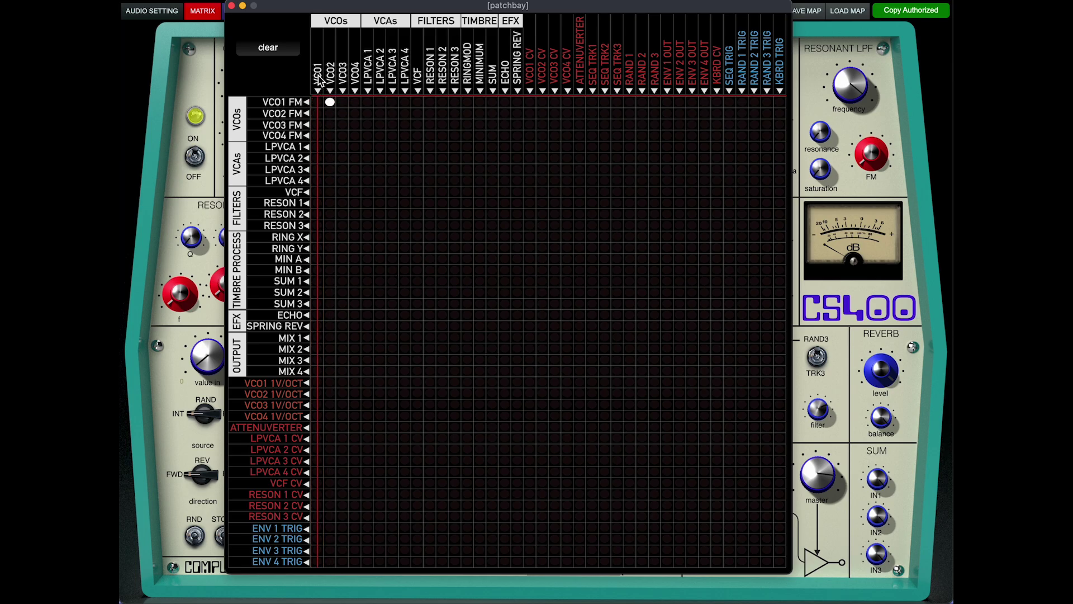
click(317, 113)
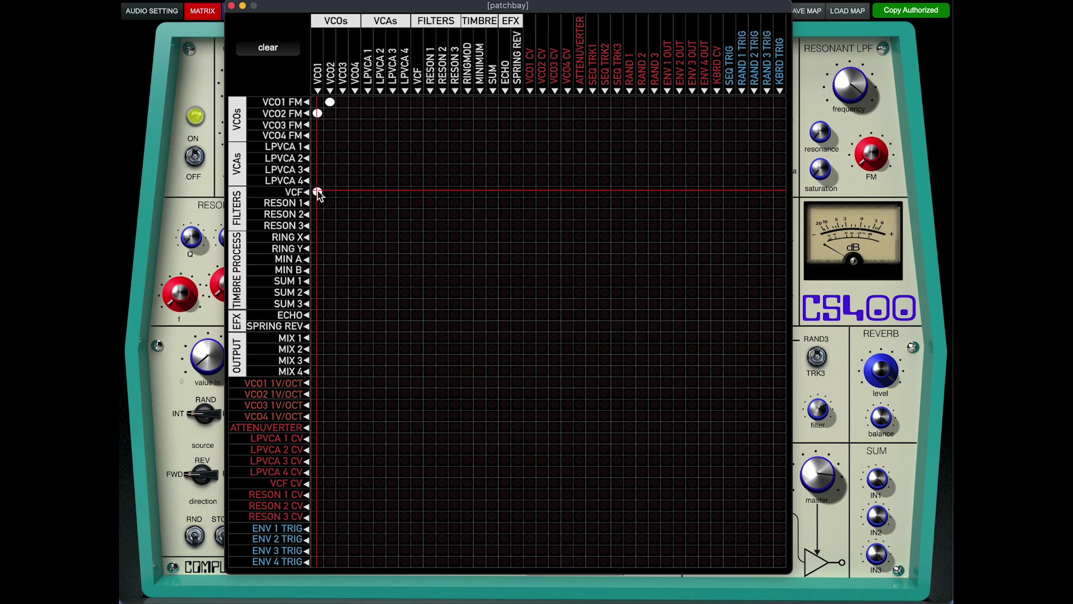
click(418, 338)
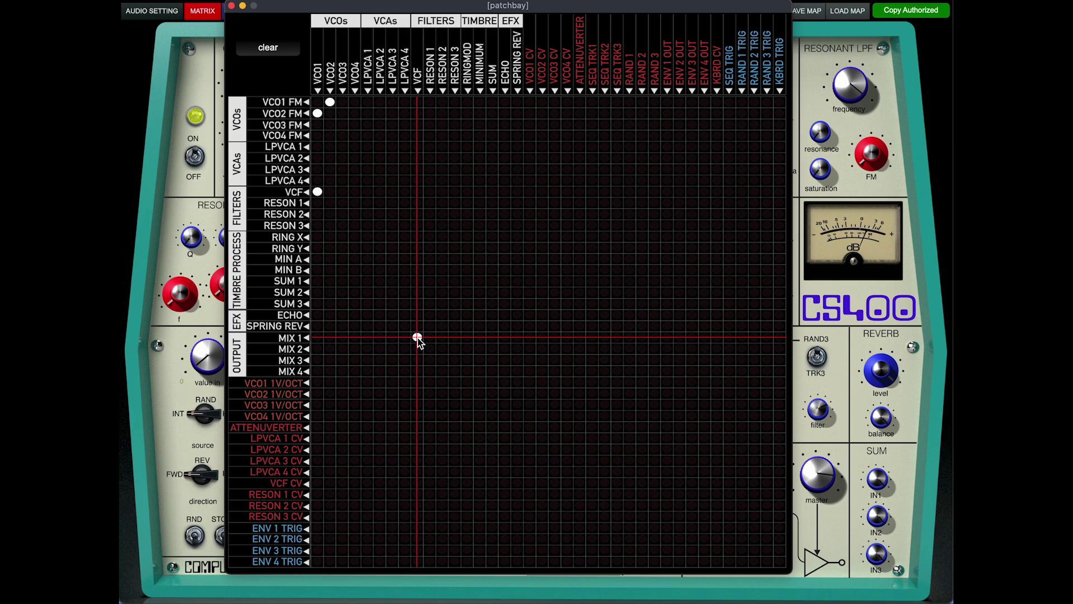
click(230, 6)
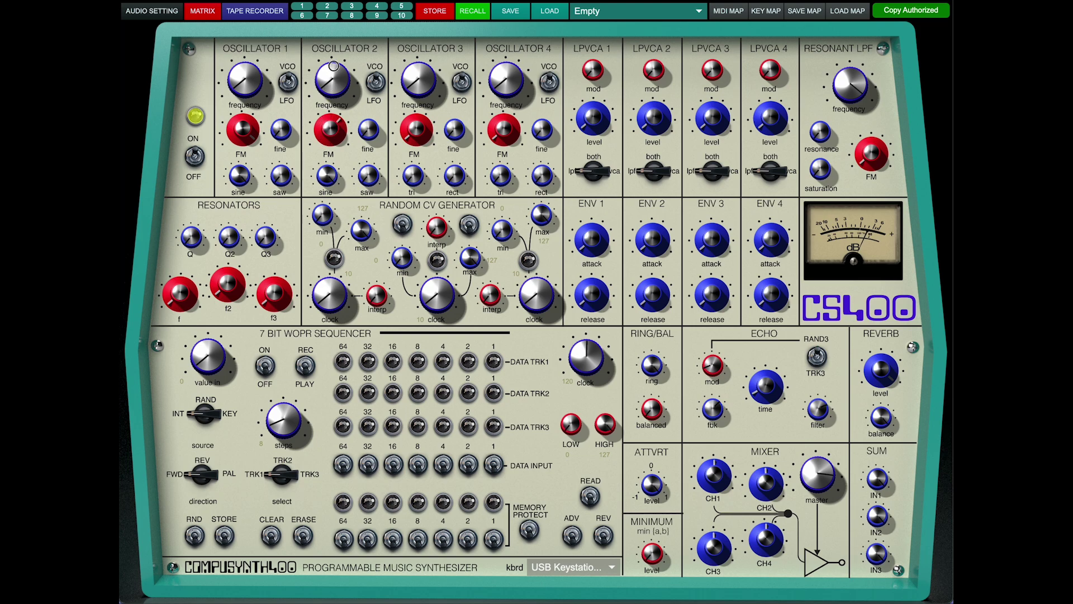
- Raise the frequencies of oscillators 1 and 2 and lower the resonant low-pass filter's frequency
drag(260, 84, 261, 61)
drag(343, 86, 343, 64)
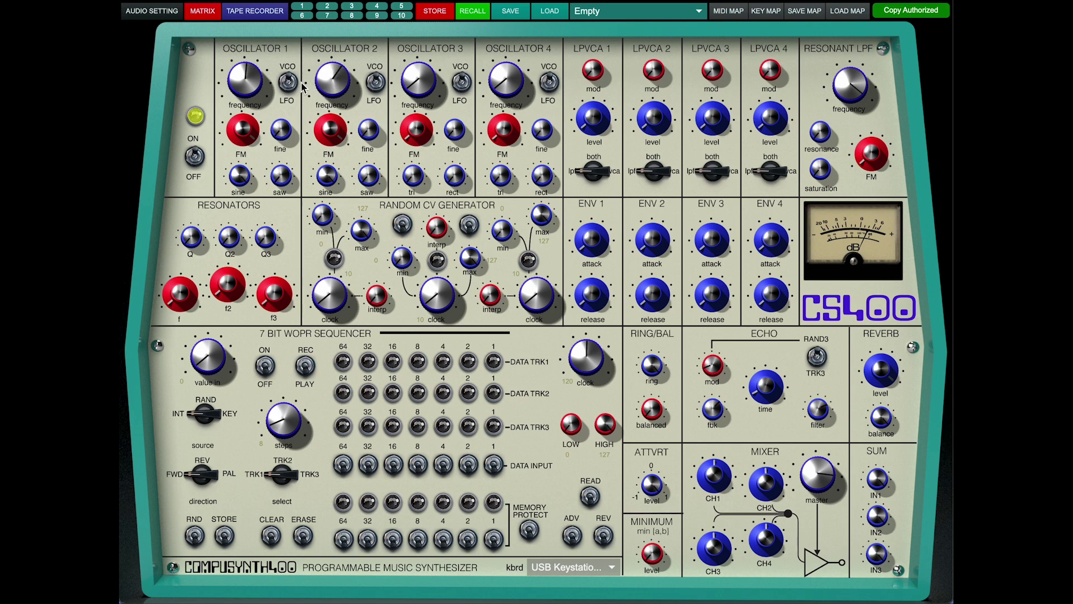
drag(258, 84, 267, 14)
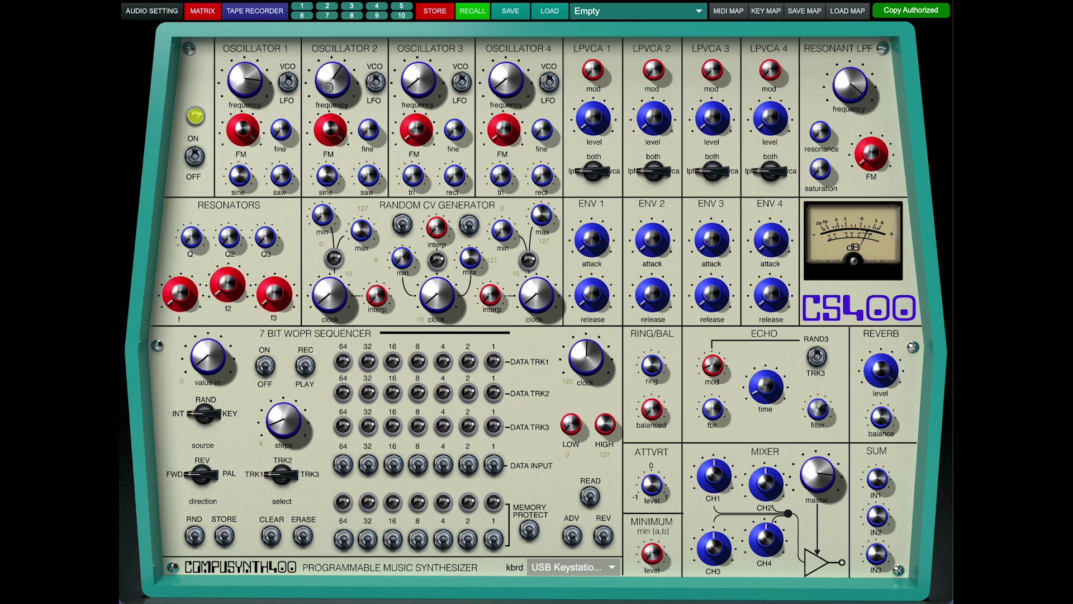
drag(328, 87, 330, 33)
mouse_move(850, 85)
mouse_down()
mouse_move(849, 162)
mouse_move(848, 91)
mouse_move(859, 109)
mouse_move(865, 45)
mouse_move(861, 90)
mouse_move(858, 79)
mouse_up()
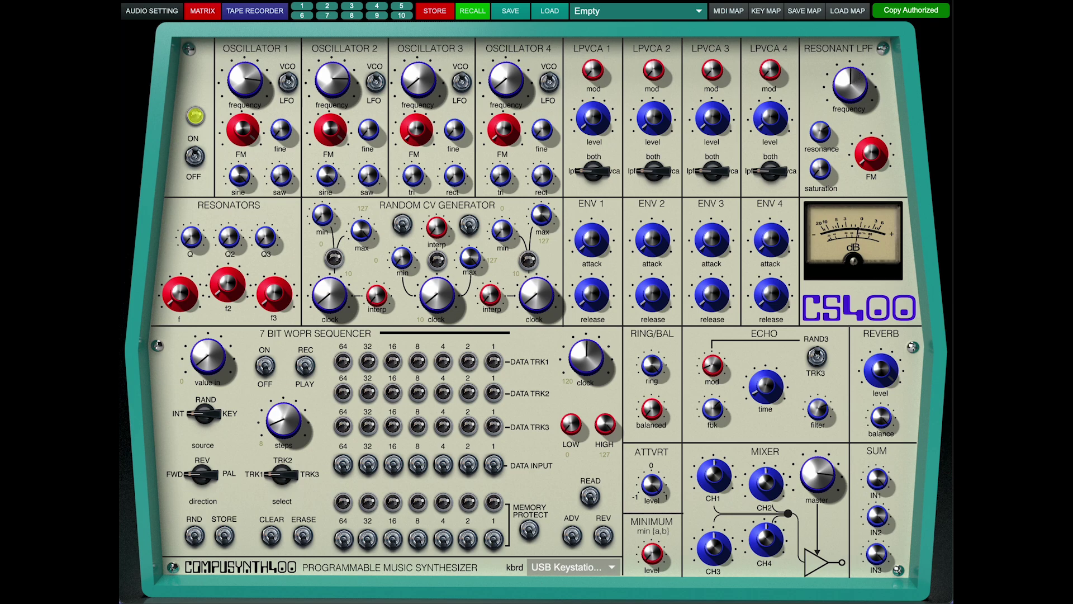
- Patch the VCF into SPRING REV and SPRING REV into MIX 2, and readjust the resonant filter's frequency
click(217, 13)
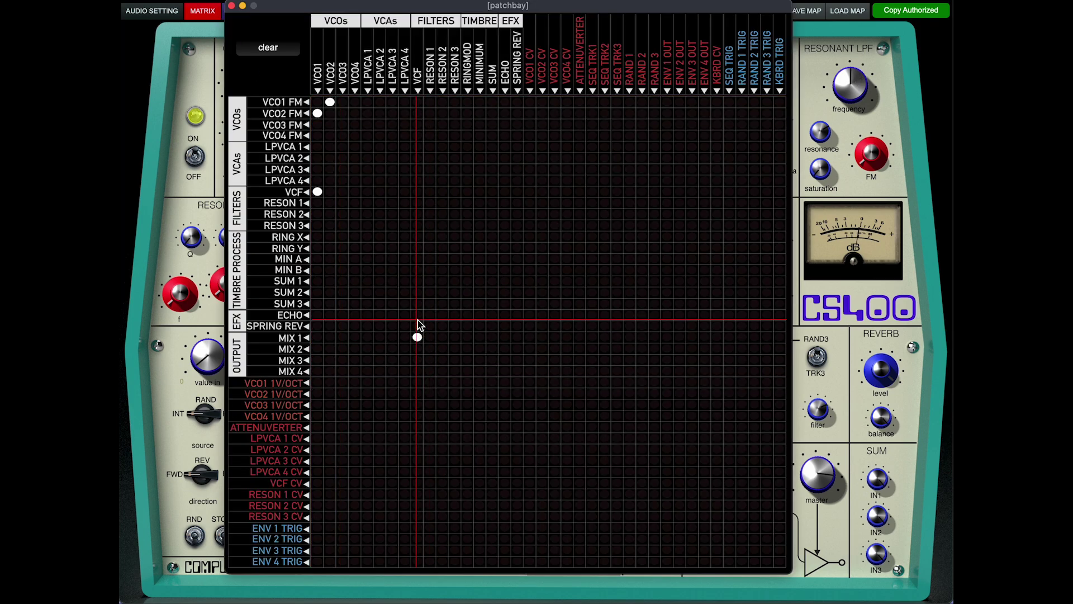
click(418, 326)
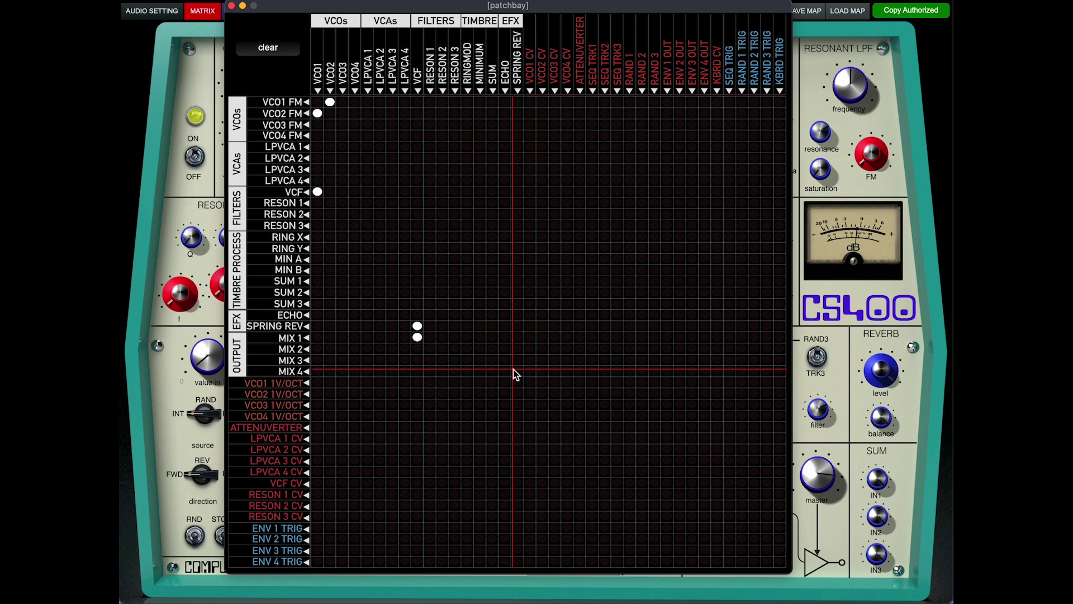
click(517, 348)
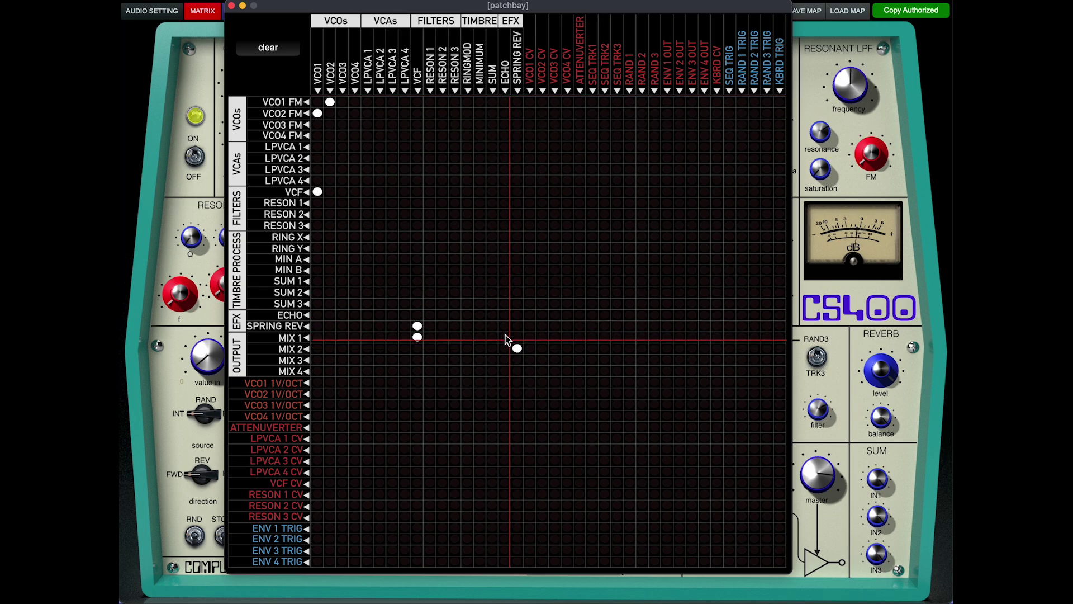
click(231, 6)
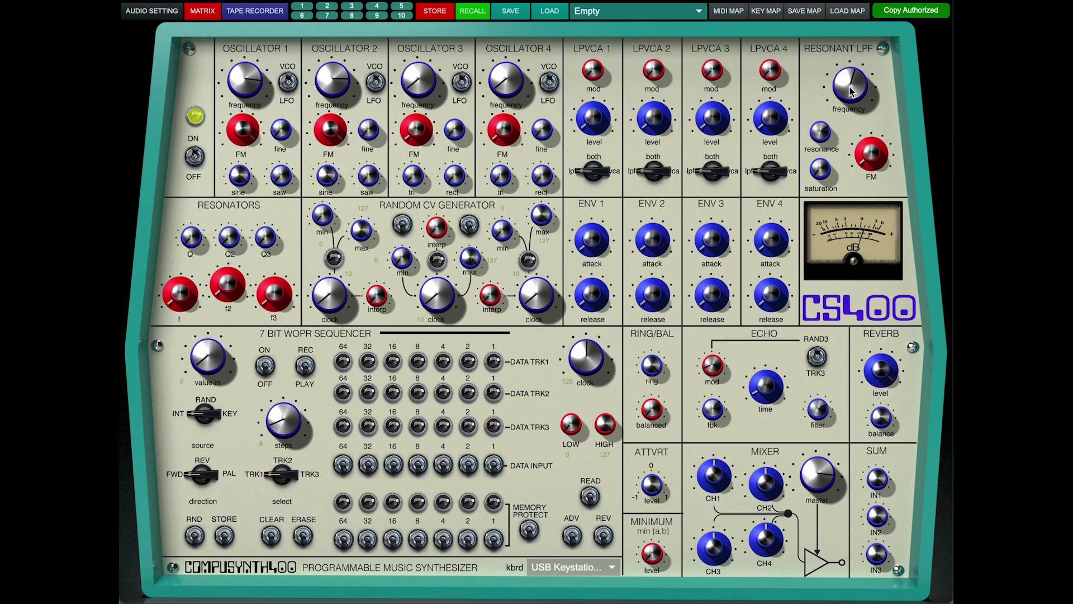
drag(849, 97, 848, 108)
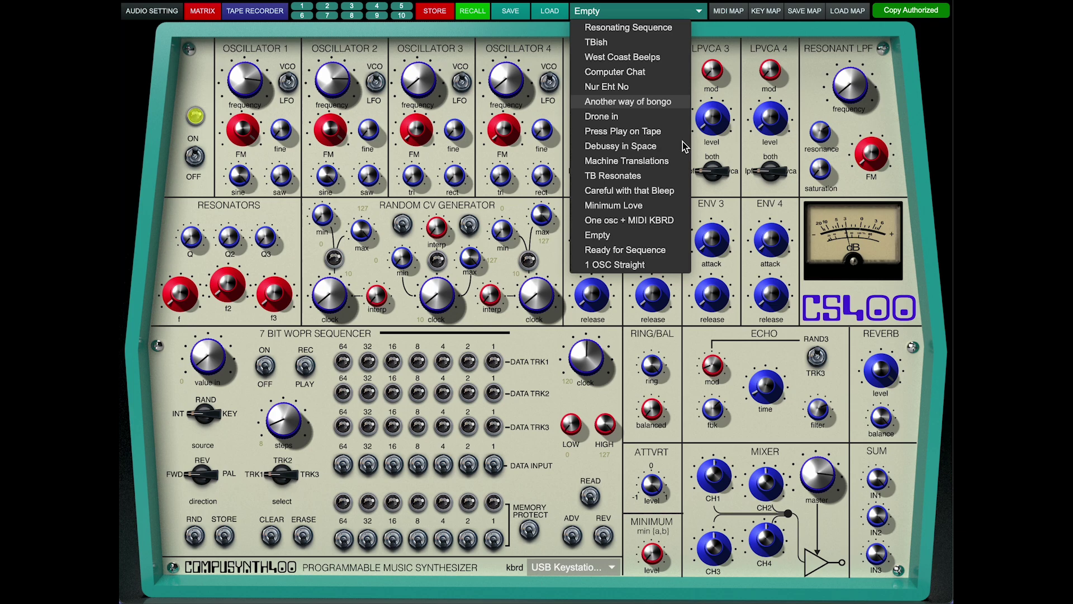
- Load the Empty preset and store a sequencer step with the input value at 47 and data input 16 switched on
click(676, 237)
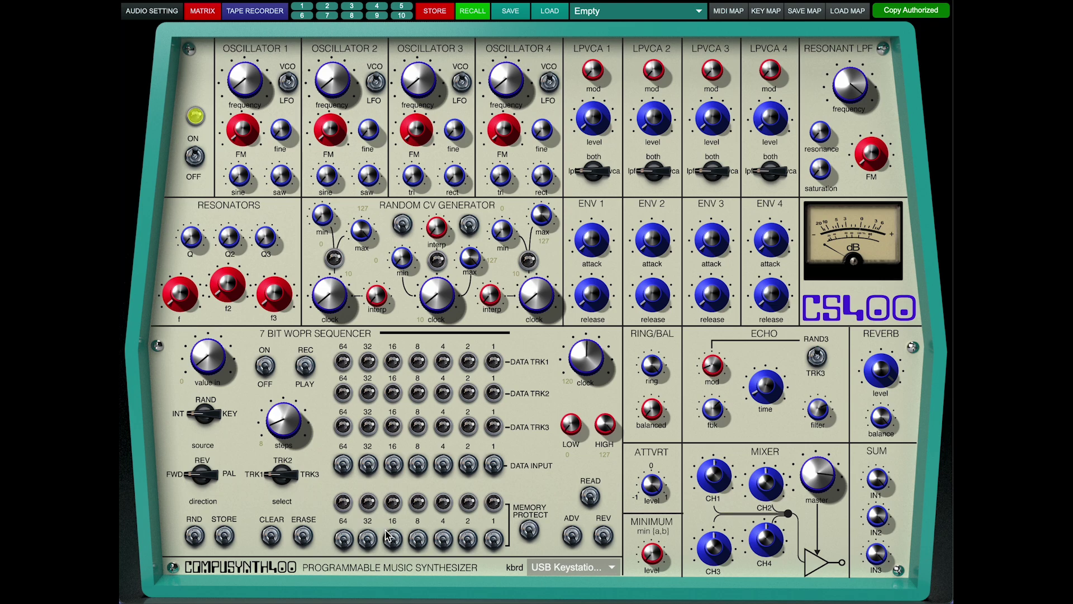
drag(206, 364, 211, 325)
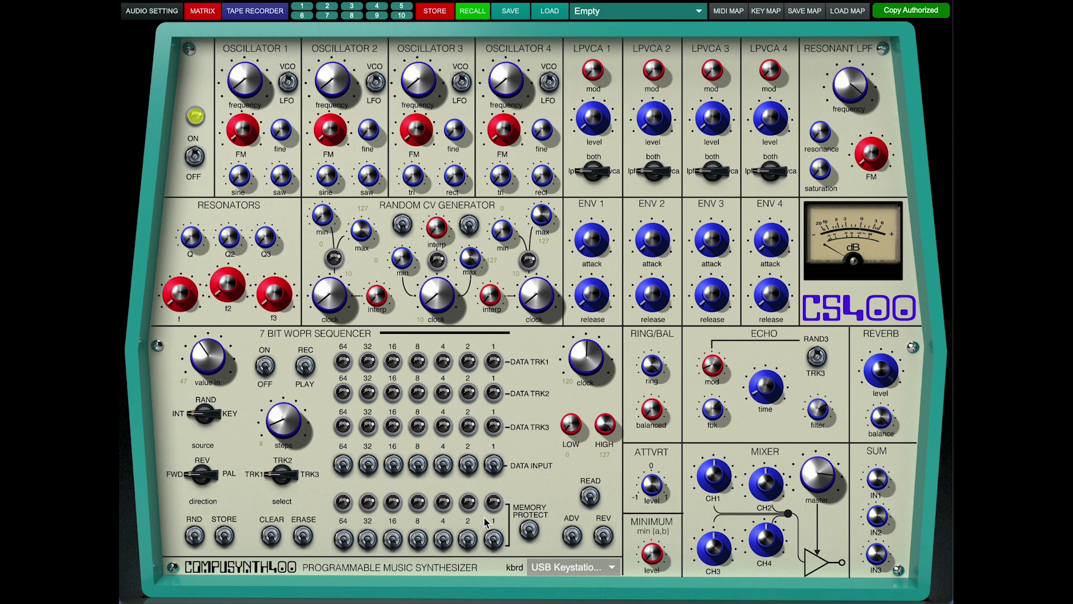
click(394, 465)
click(224, 538)
- Store the value 127 in the sequencer, store further steps with lower input values such as 56, and switch data input 16 back off
drag(199, 361, 214, 273)
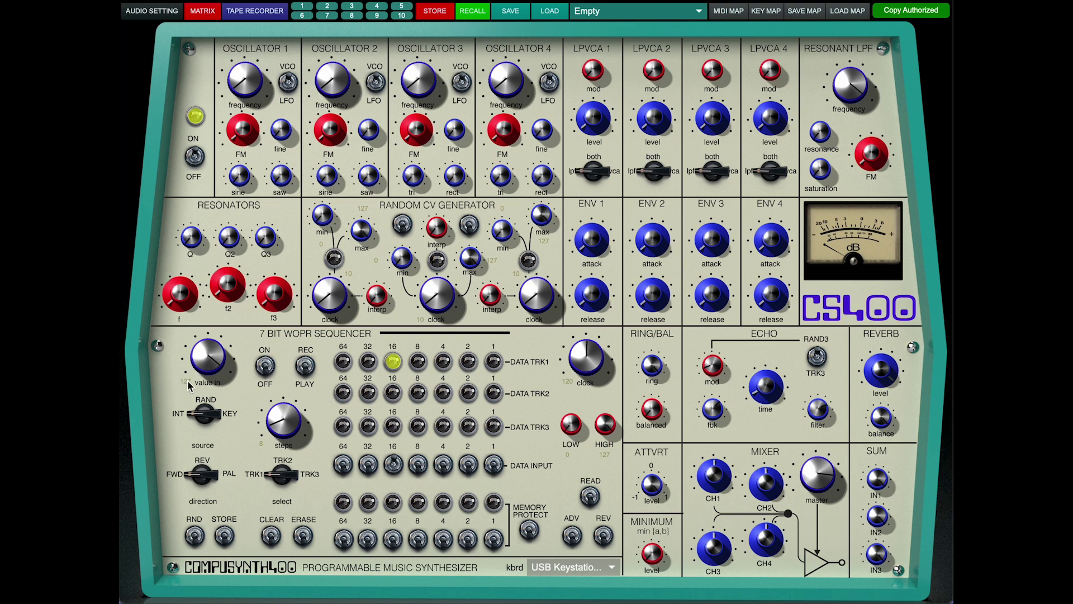
click(224, 535)
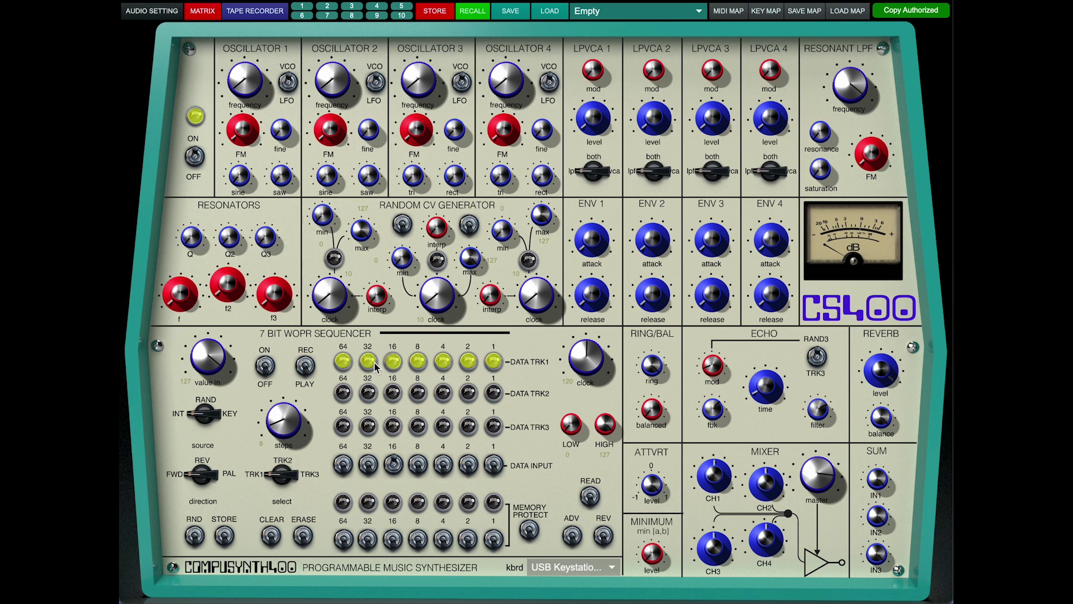
drag(214, 354, 215, 364)
click(224, 535)
click(224, 535)
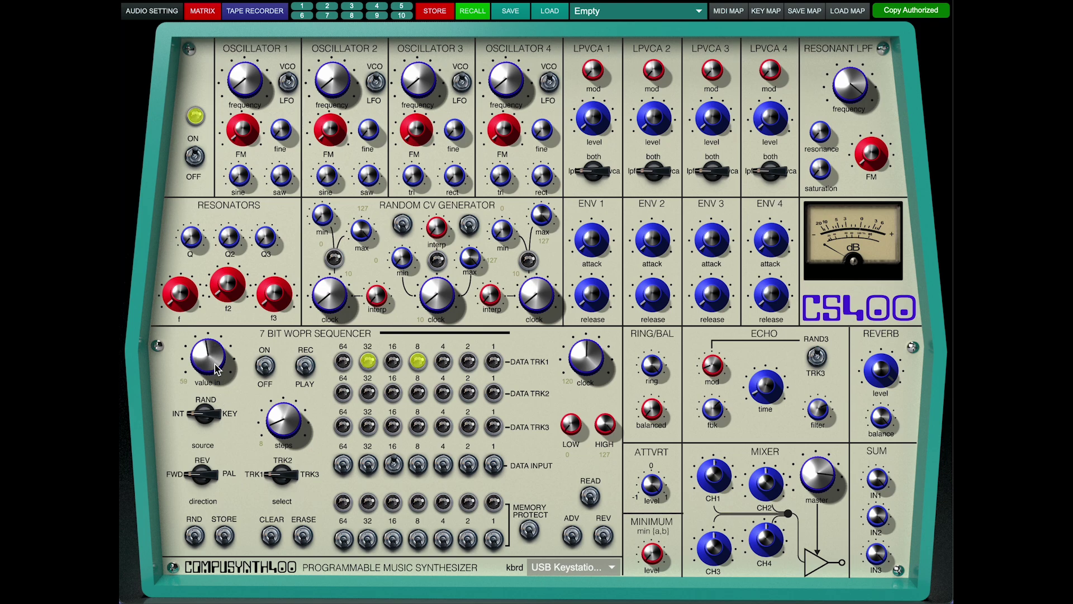
click(224, 535)
click(399, 468)
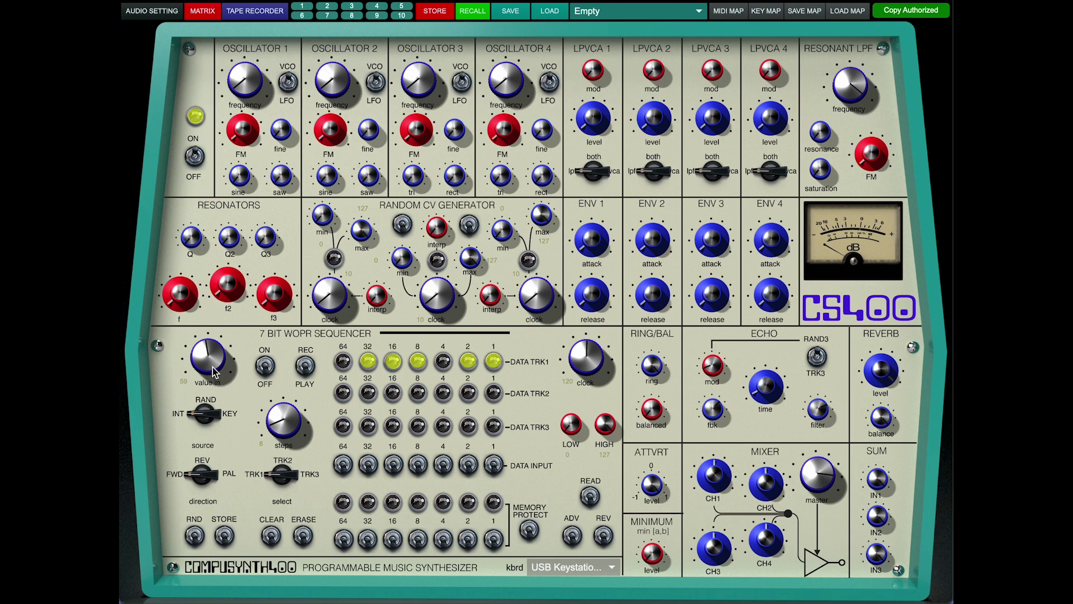
drag(212, 368, 213, 372)
- Load the Empty preset and fill the sequencer with random data
click(608, 16)
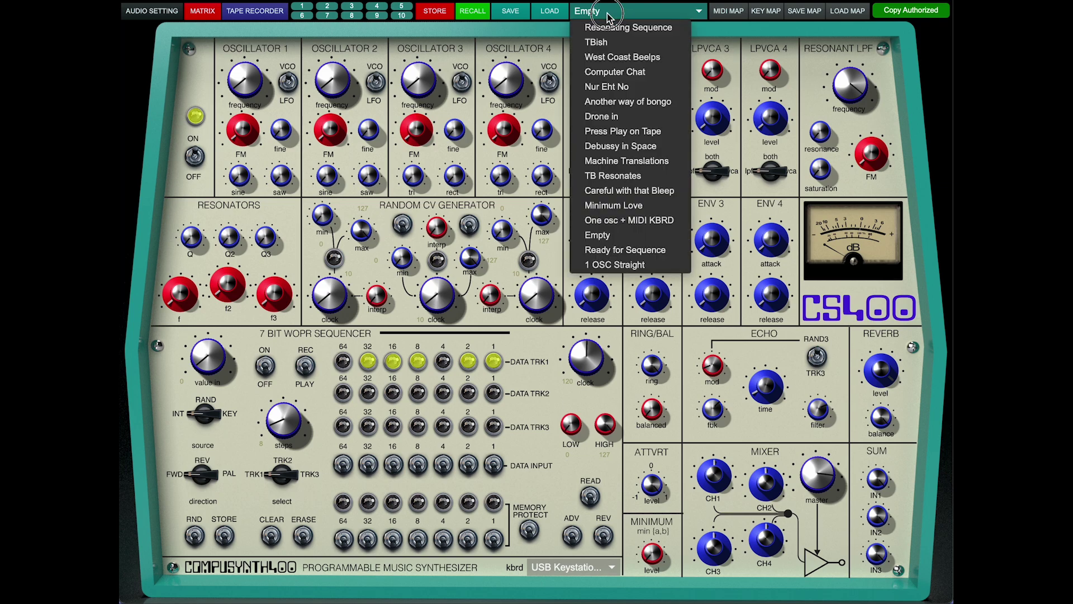
click(598, 235)
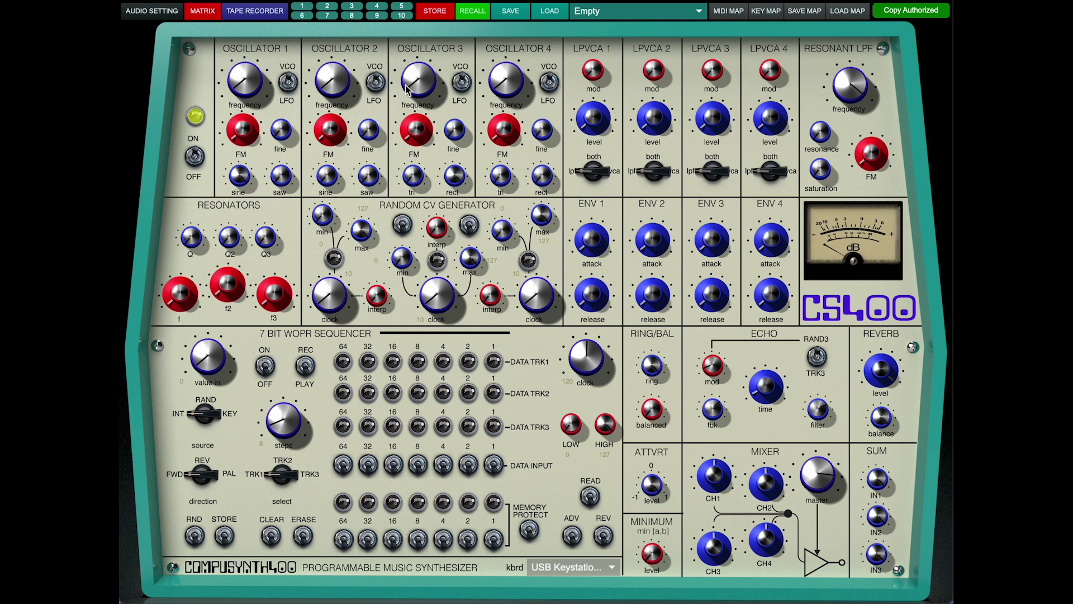
click(196, 536)
- Patch SEQ TRK1 to the VCO1 and VCO2 1V/OCT inputs, SEQ TRIG to ENV 1 TRIG, and ENV 1 OUT to LPVCA 1 CV
click(214, 11)
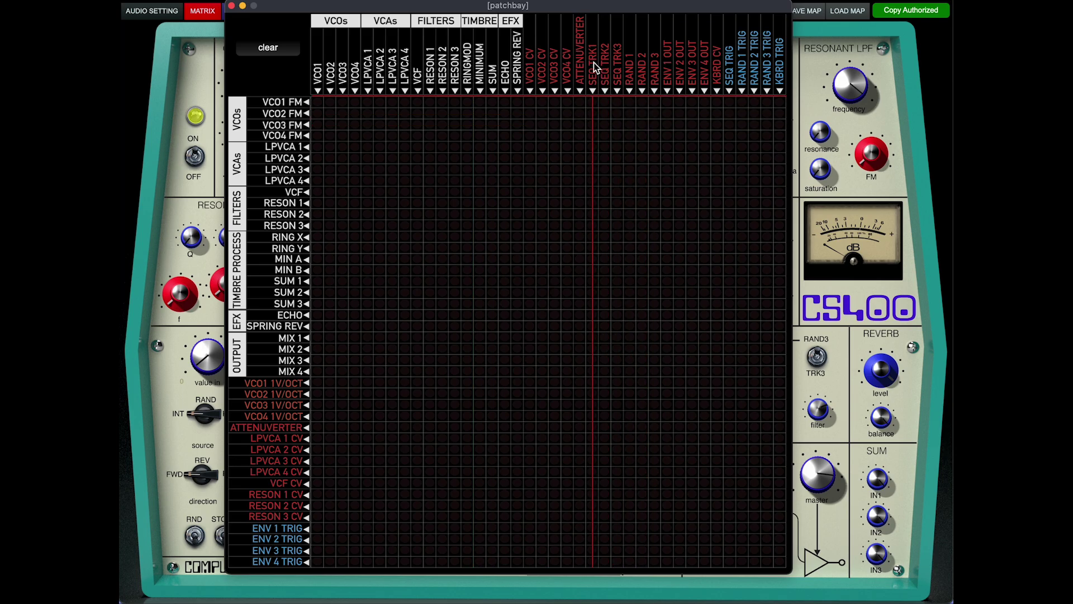
click(592, 384)
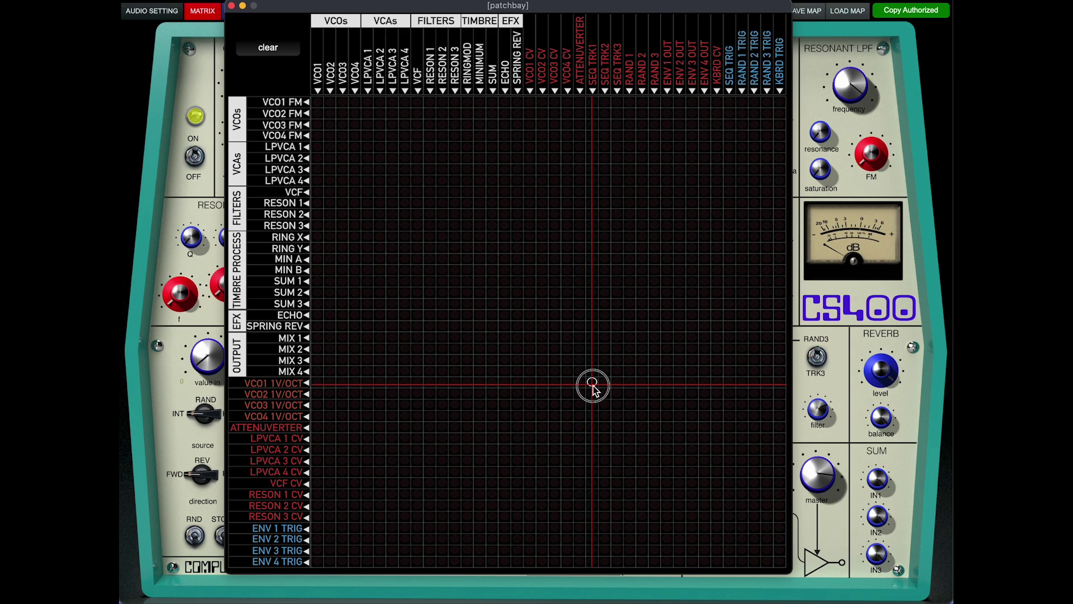
click(592, 395)
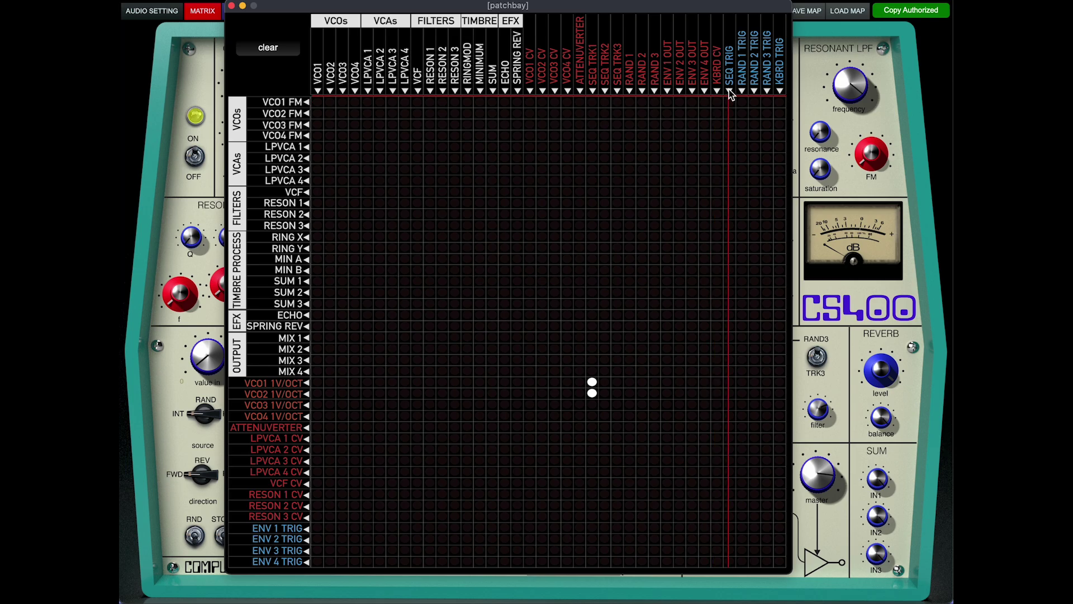
click(728, 527)
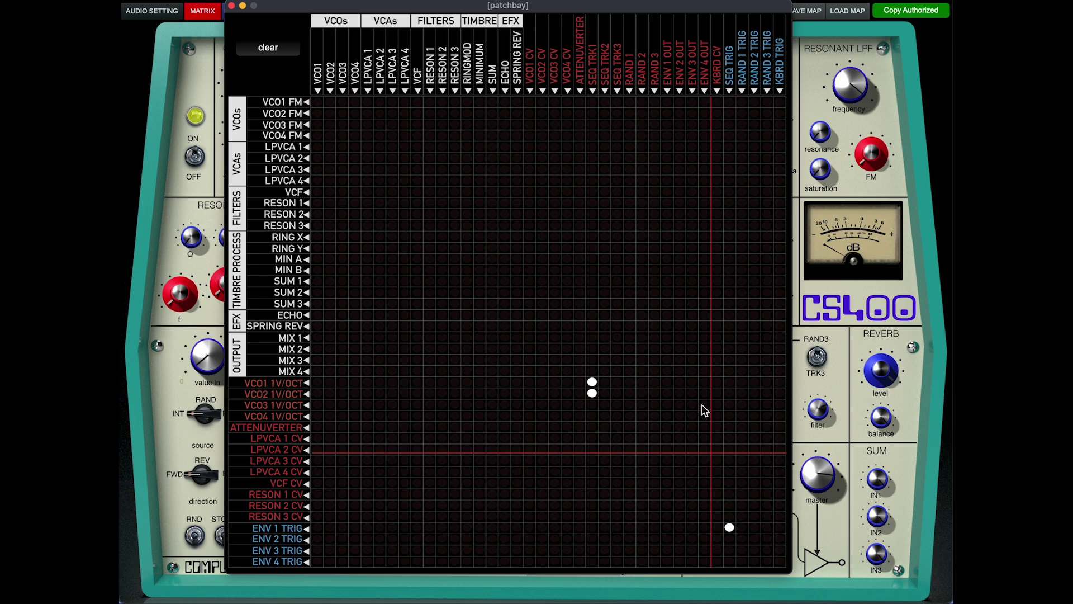
click(665, 439)
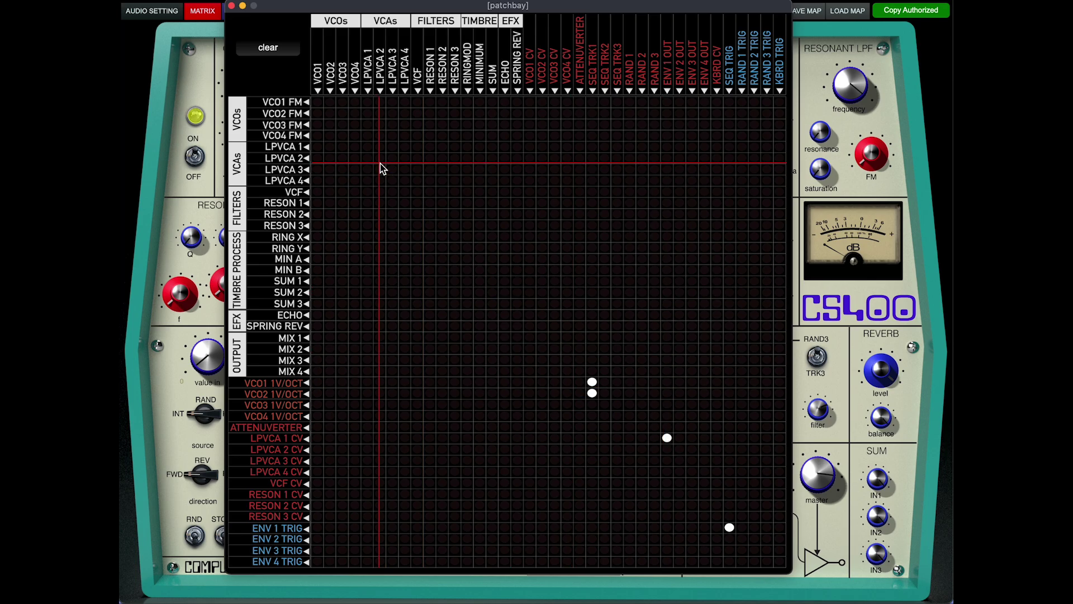
- Patch VCO1 and VCO3 into LPVCA 1, route LPVCA 1 to MIX 1, and close the patchbay
click(318, 147)
click(341, 147)
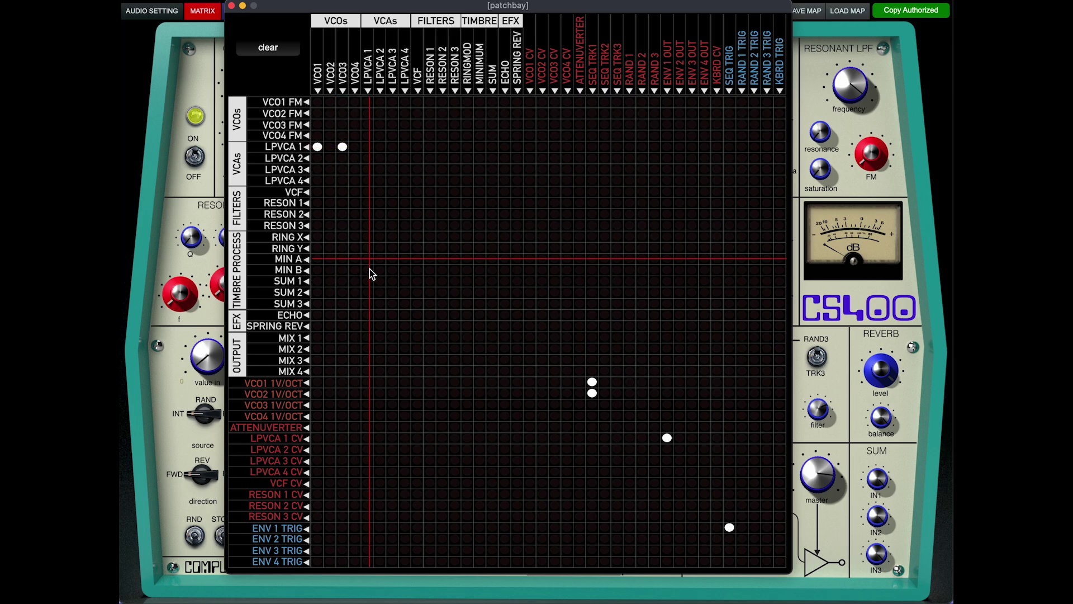
click(367, 337)
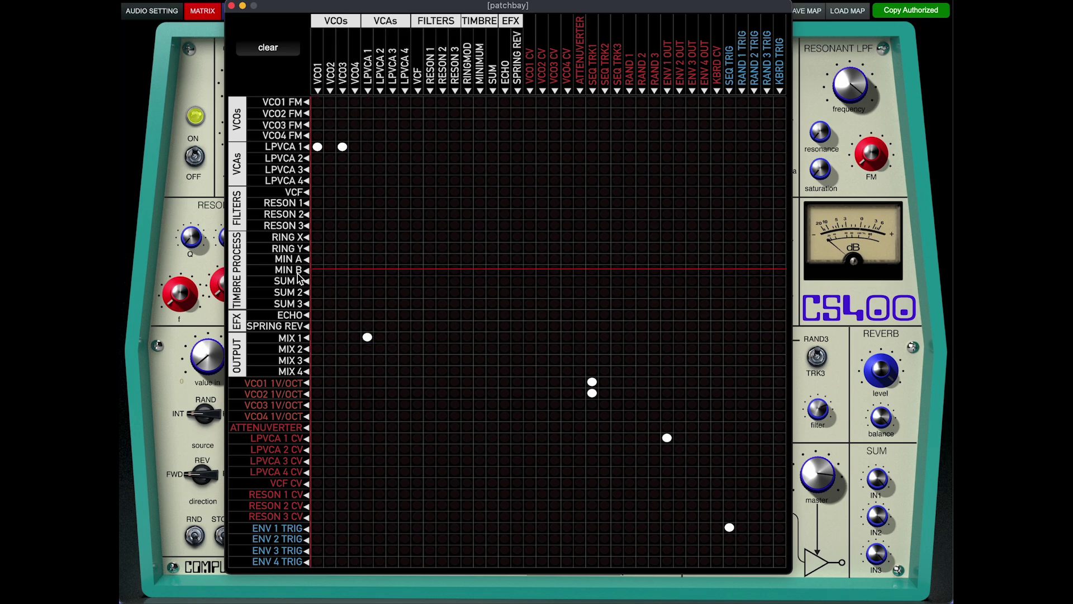
click(232, 6)
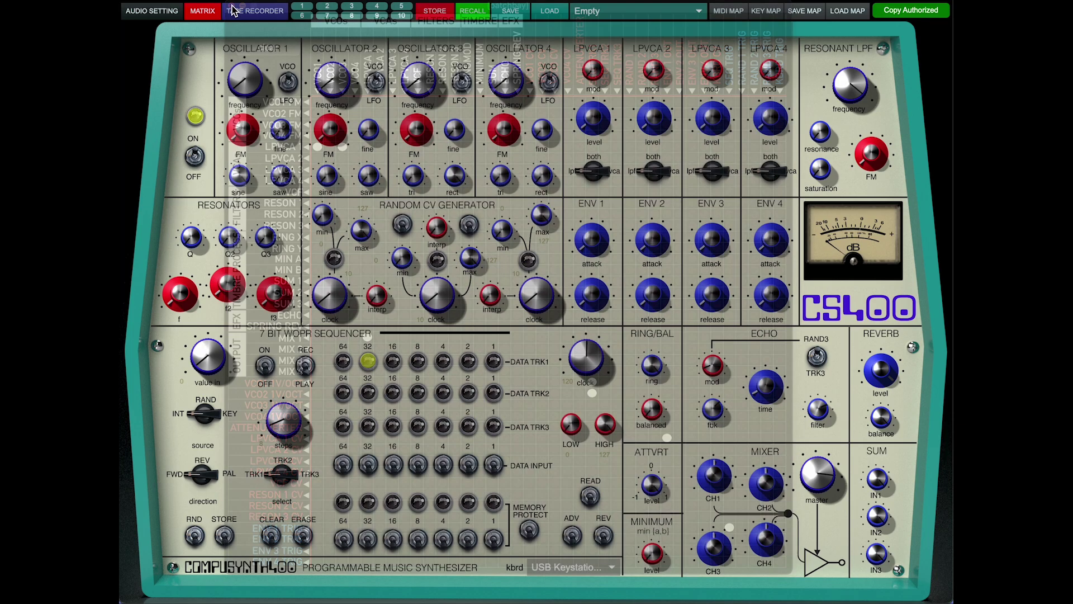
- Turn the sequencer on and adjust LPVCA 1's mod and ENV 1's release
click(265, 366)
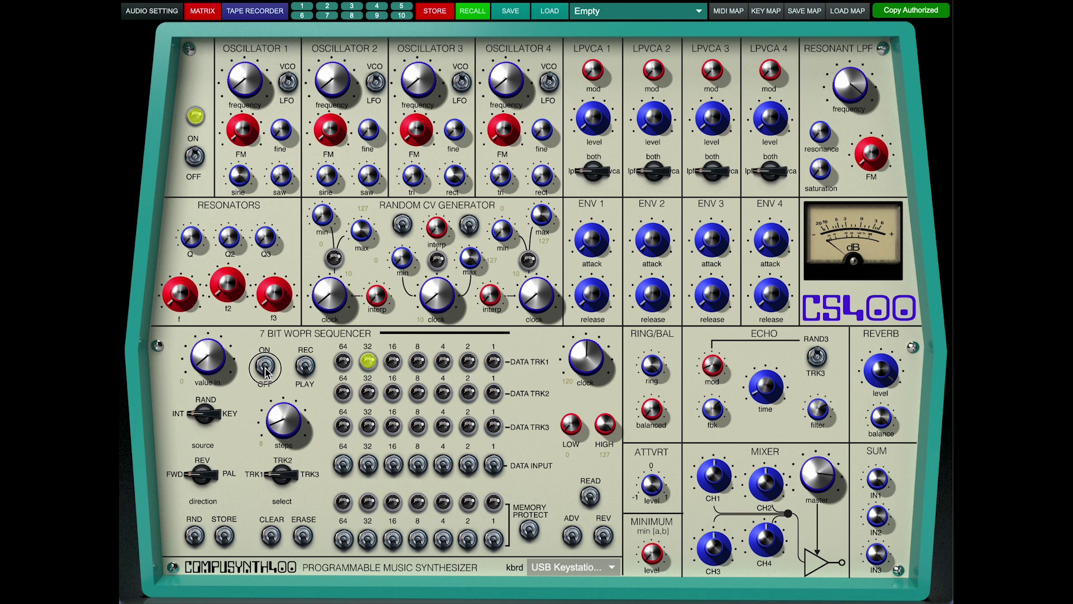
drag(594, 80, 598, 82)
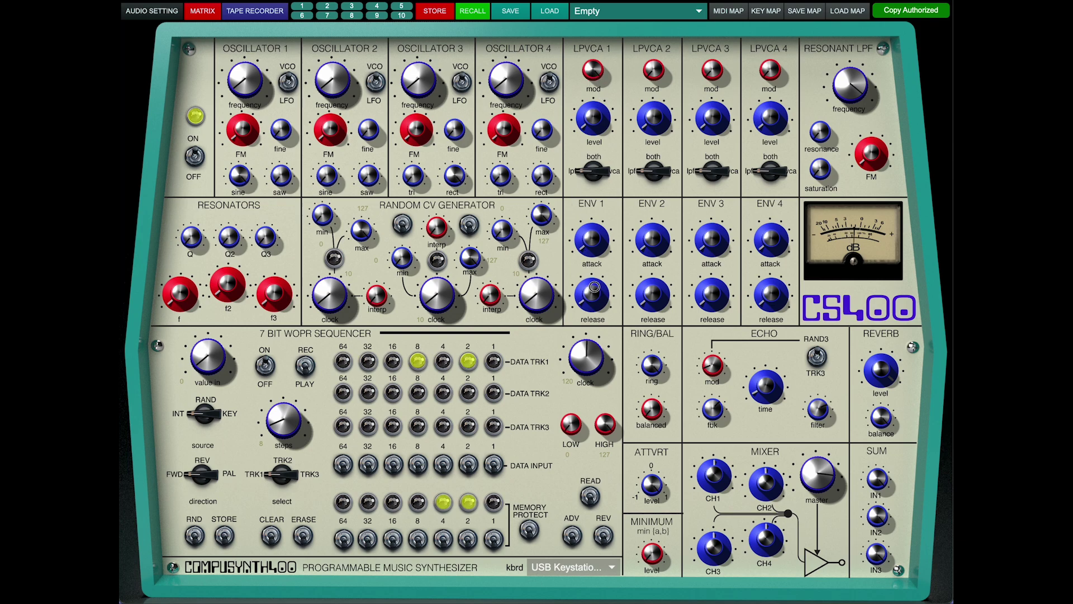
drag(594, 289, 594, 279)
- Set the sequencer's HIGH limit to 45 and lengthen the ENV 1 release while trying LPVCA 1's mode switch
drag(605, 423, 615, 452)
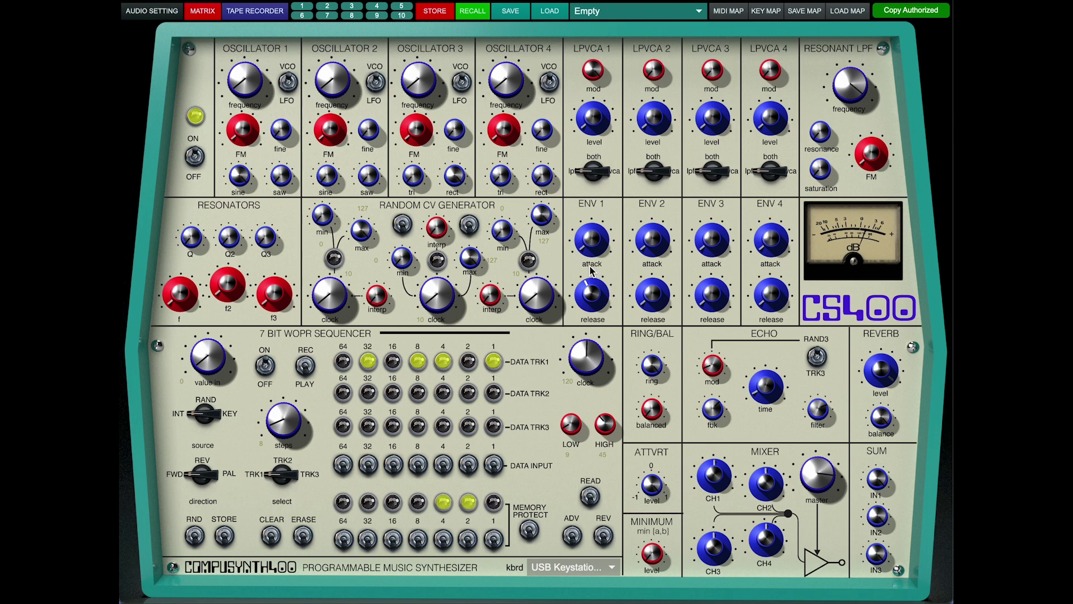
drag(592, 294, 588, 265)
drag(594, 174, 595, 159)
mouse_move(597, 304)
mouse_down()
mouse_move(601, 365)
mouse_move(599, 315)
mouse_up()
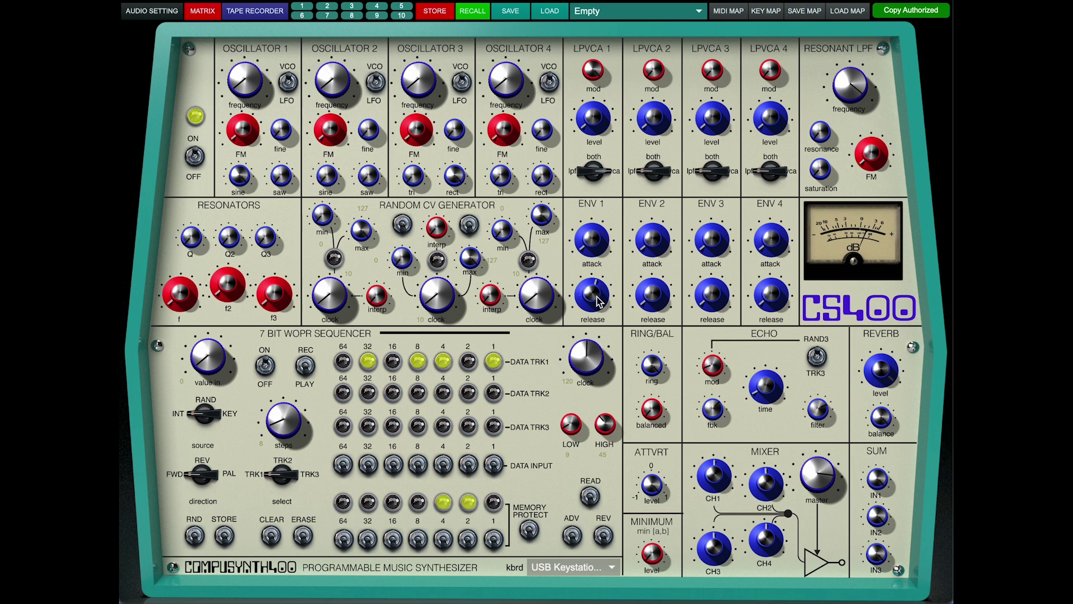
- Adjust LPVCA 1's level, and disconnect VCO1 and VCO3 from the LPVCA 1 input in the patchbay
click(596, 176)
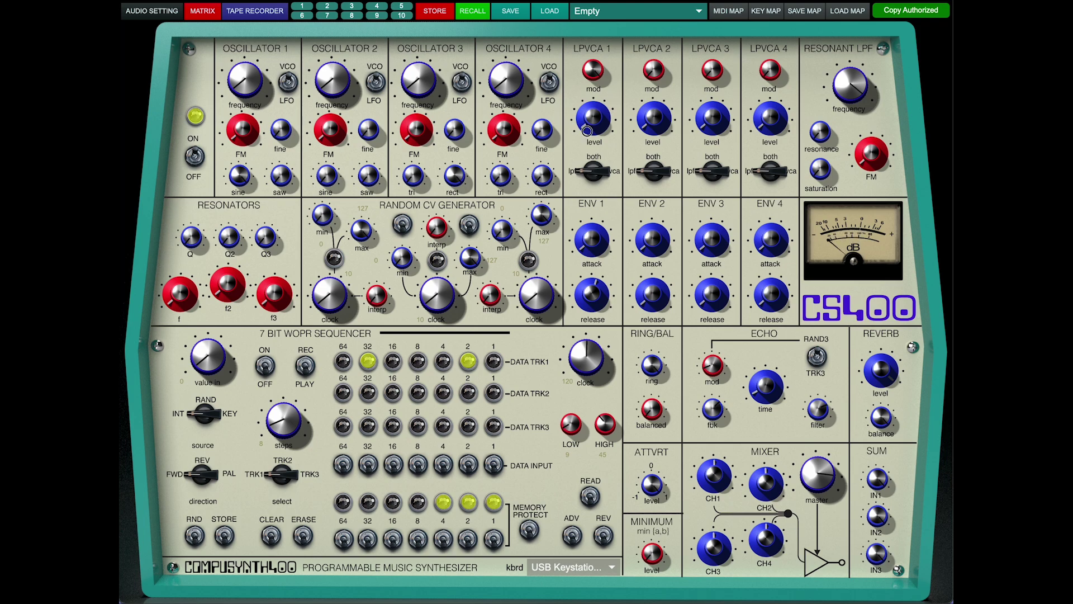
drag(587, 130, 587, 93)
click(203, 11)
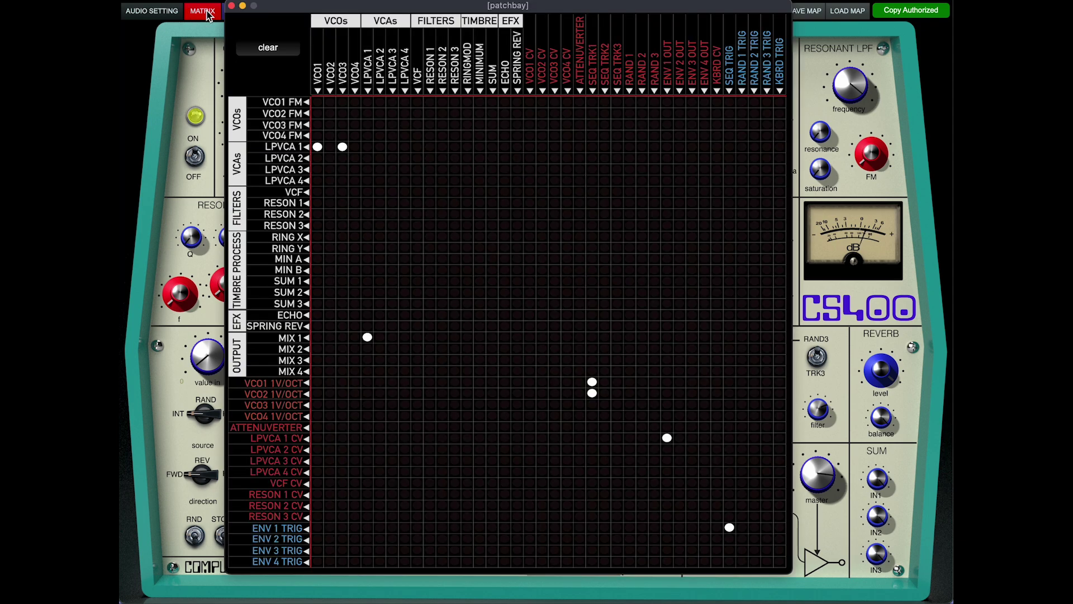
click(316, 146)
click(342, 146)
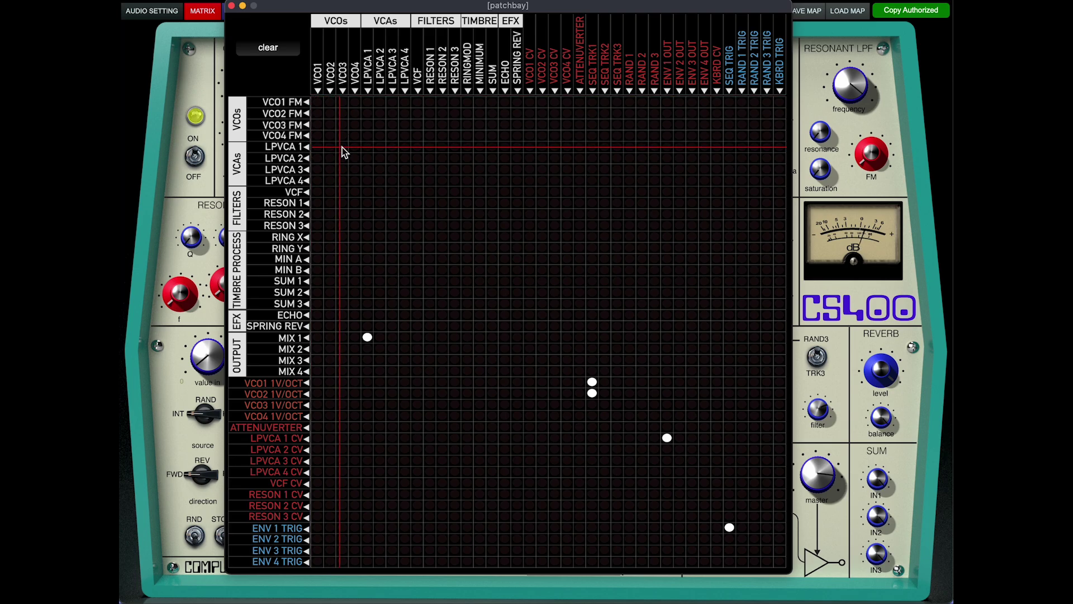
- Patch VCO1 into MIN A, VCO3 into MIN B and MINIMUM into LPVCA 1, and close the patchbay
click(318, 259)
click(330, 270)
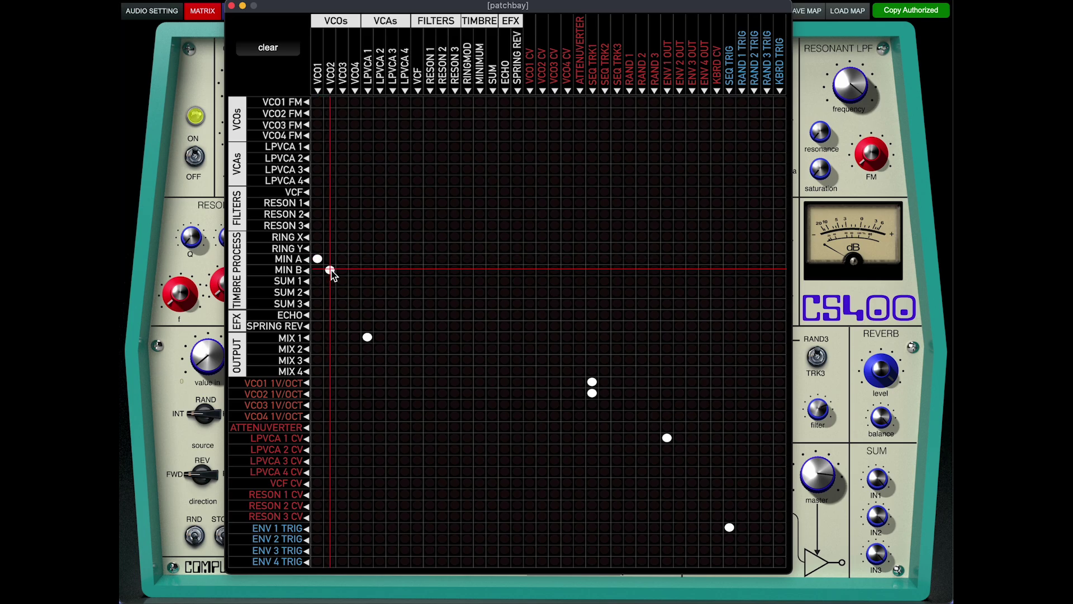
click(343, 271)
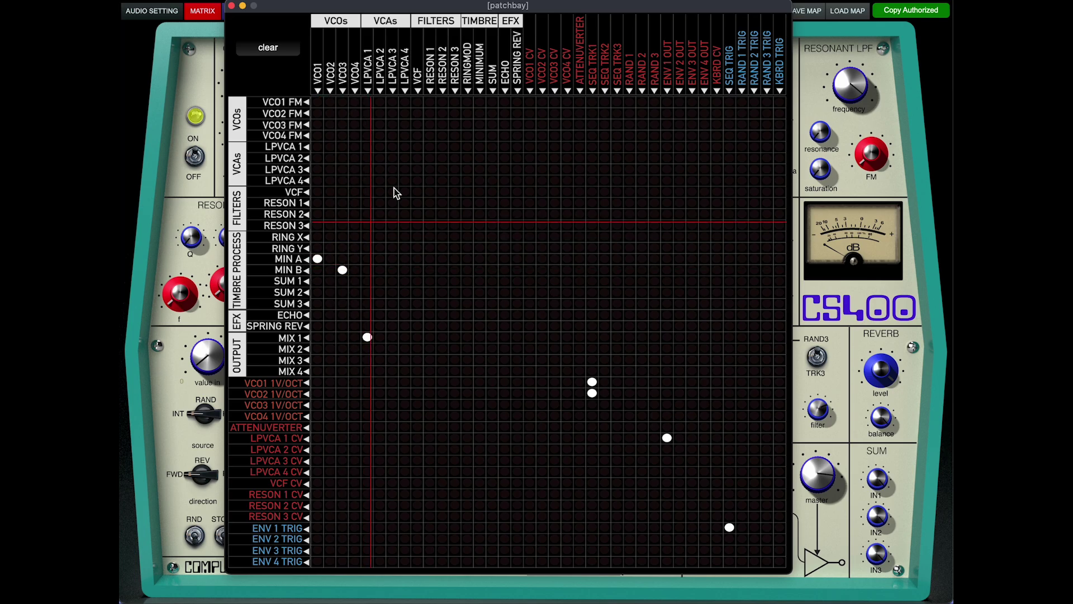
click(478, 146)
click(231, 6)
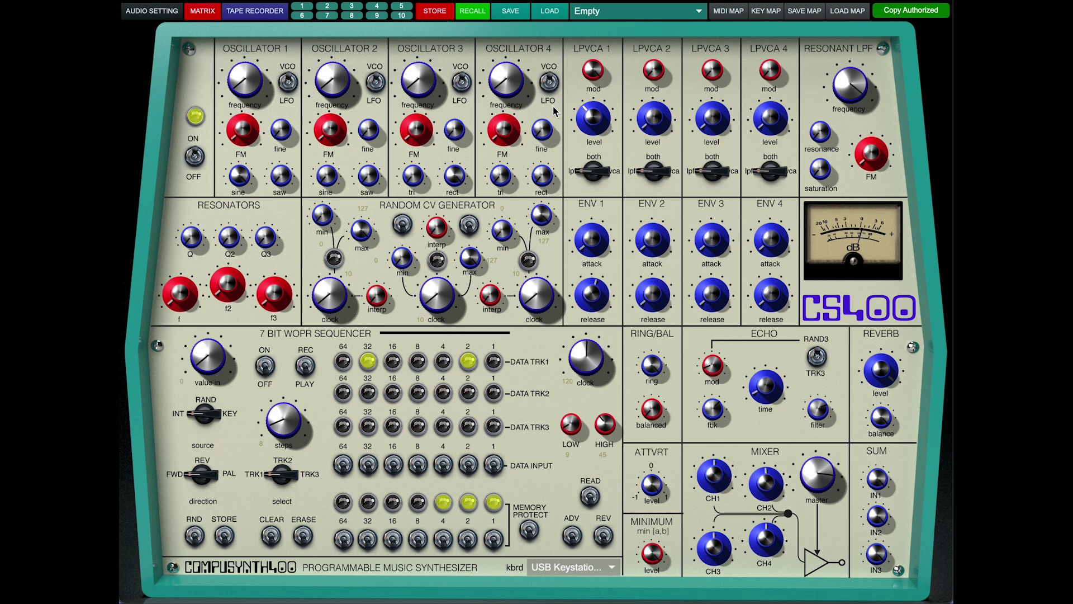
- Raise oscillator 3's frequency, and run the sequencer with its LOW limit set to 46
mouse_move(599, 130)
mouse_down()
mouse_move(594, 82)
mouse_move(597, 129)
mouse_up()
drag(429, 105, 419, 52)
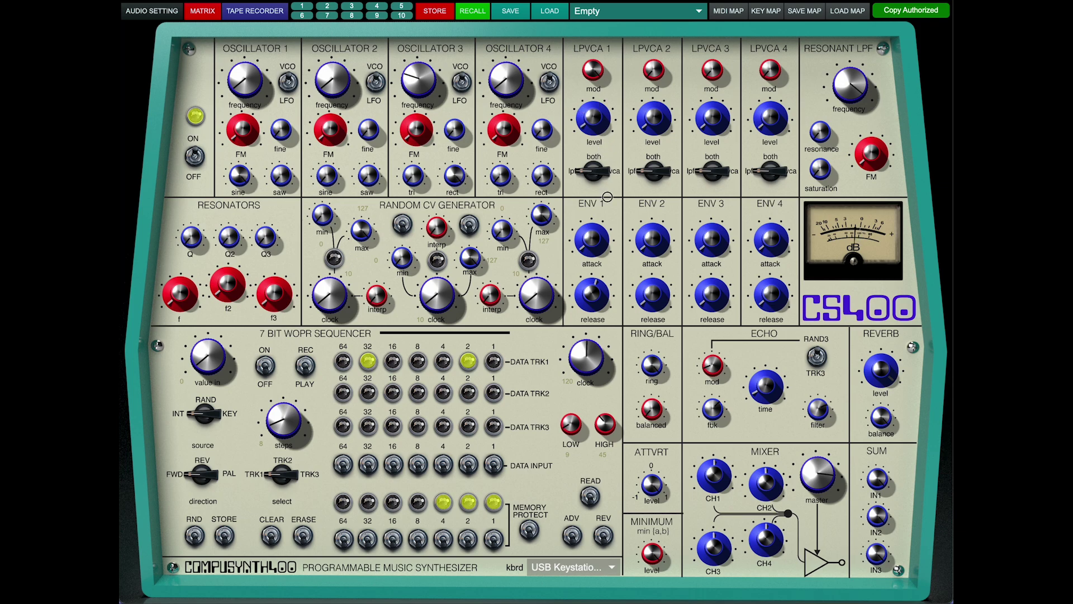
click(266, 363)
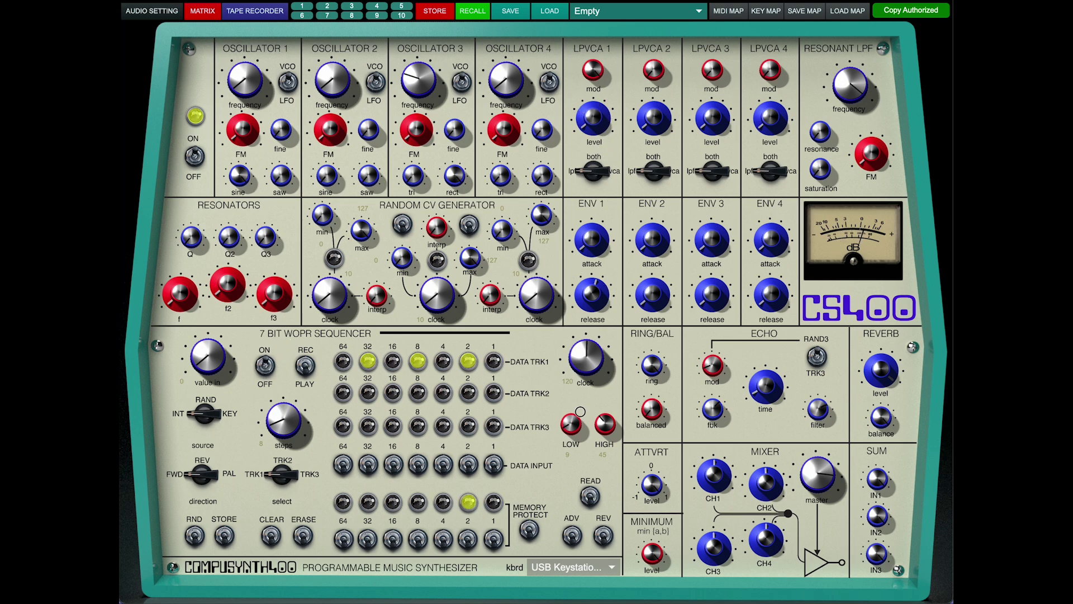
drag(573, 426, 572, 406)
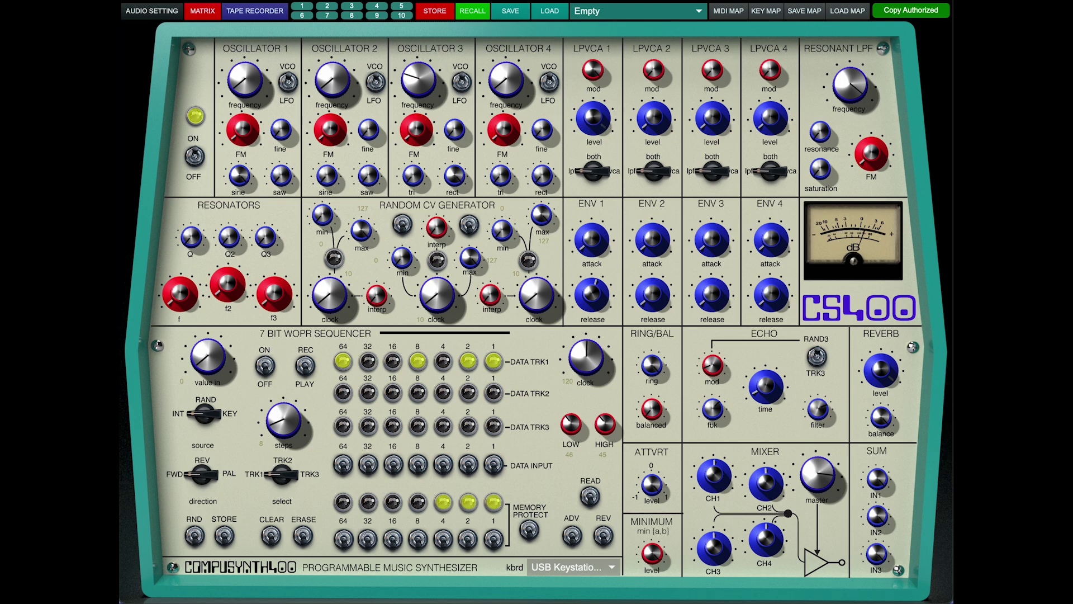
- Raise oscillator 3's frequency further and turn the sequencer back on
drag(429, 97, 425, 61)
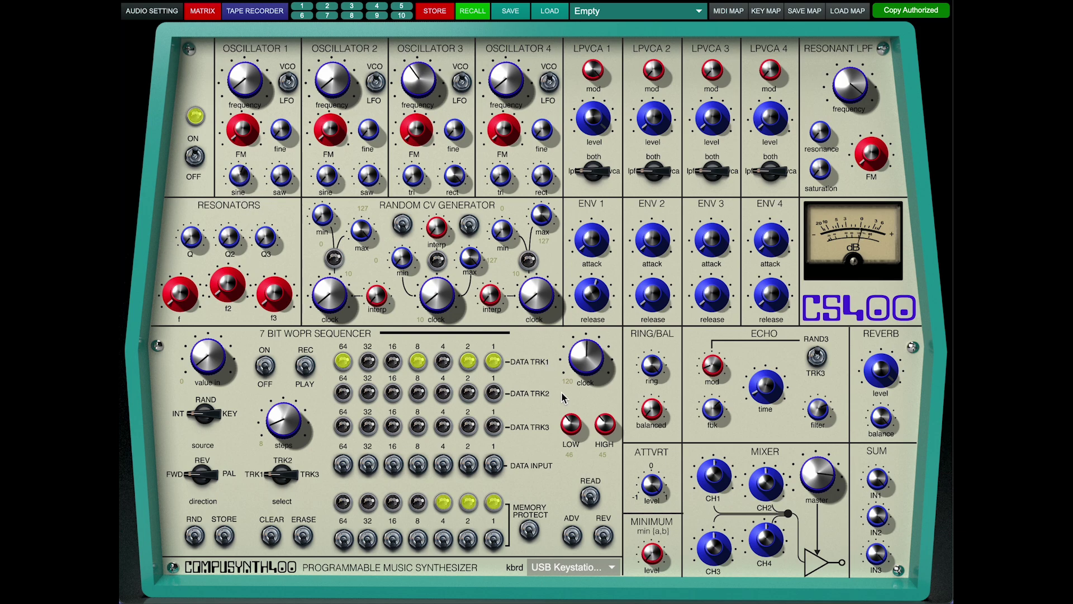
drag(646, 487, 646, 449)
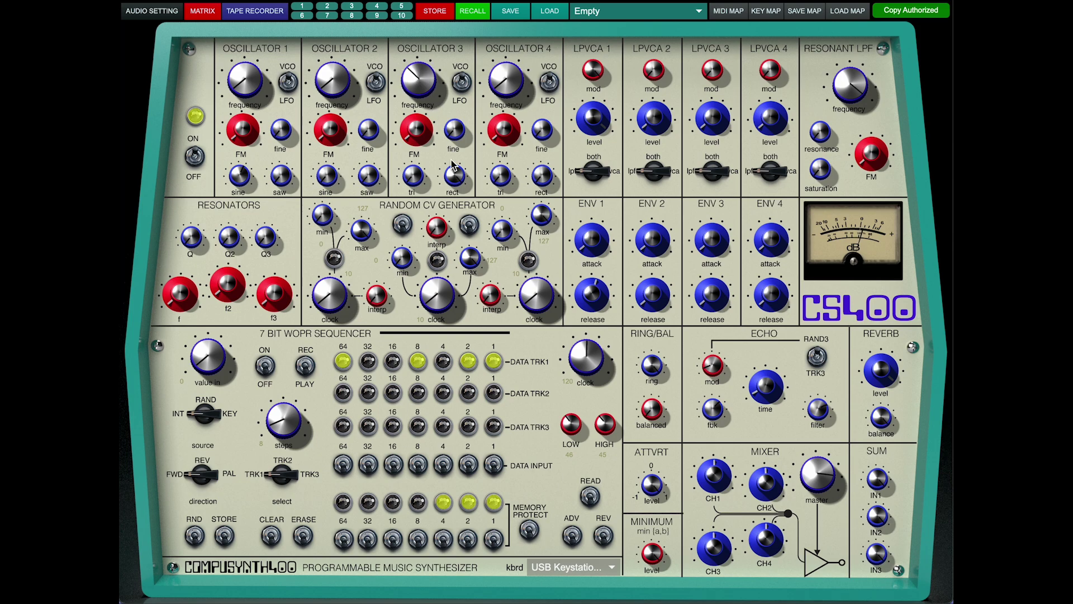
drag(454, 127, 432, 64)
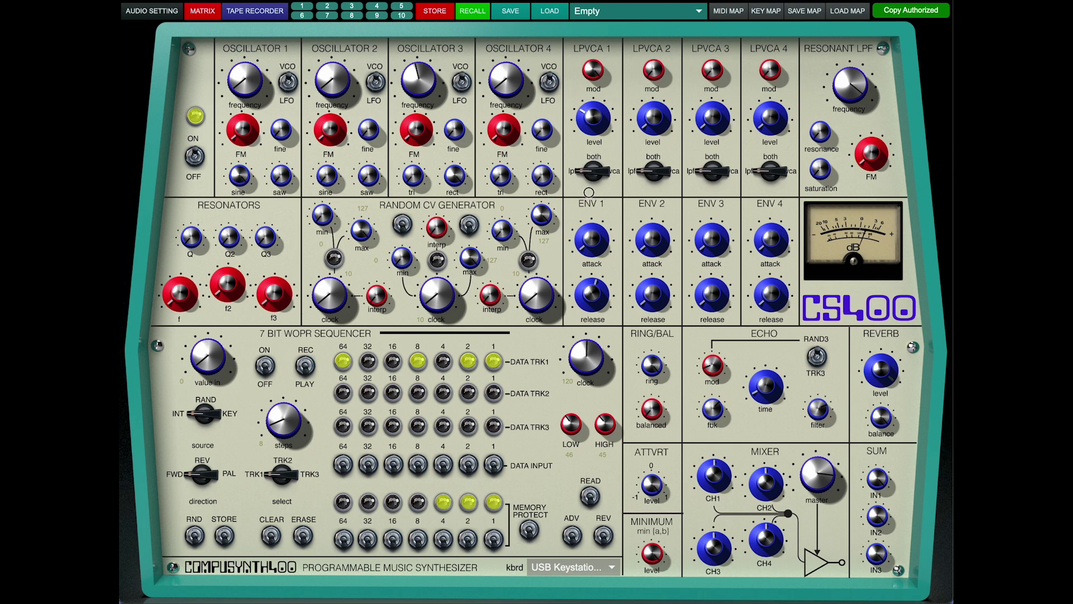
click(265, 366)
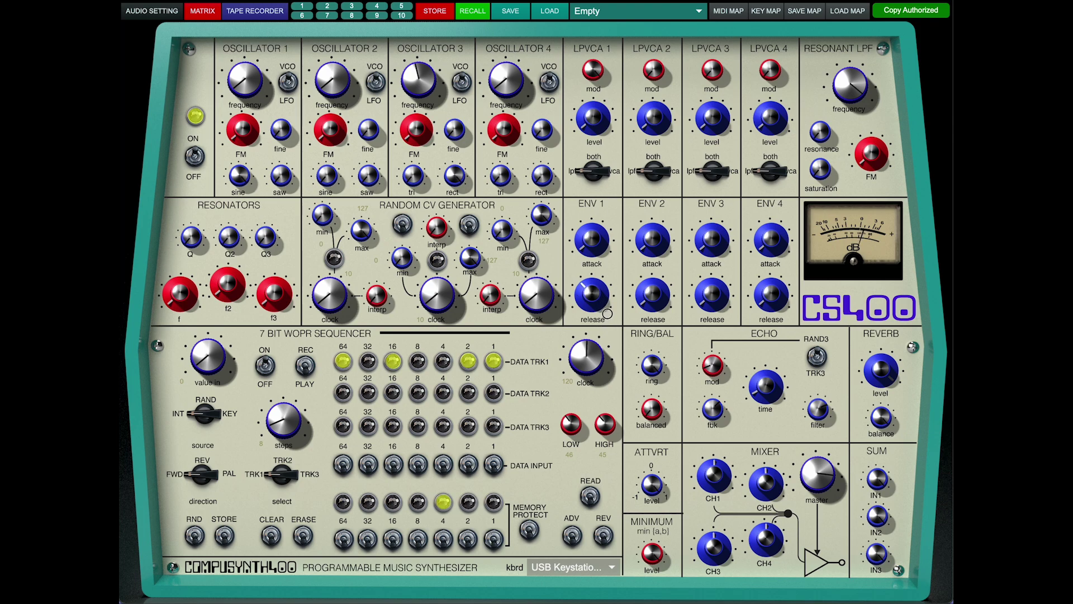
- Move the SEQ TRK1 connection from VCO2 1V/OCT to VCO3 1V/OCT and close the patchbay
click(212, 16)
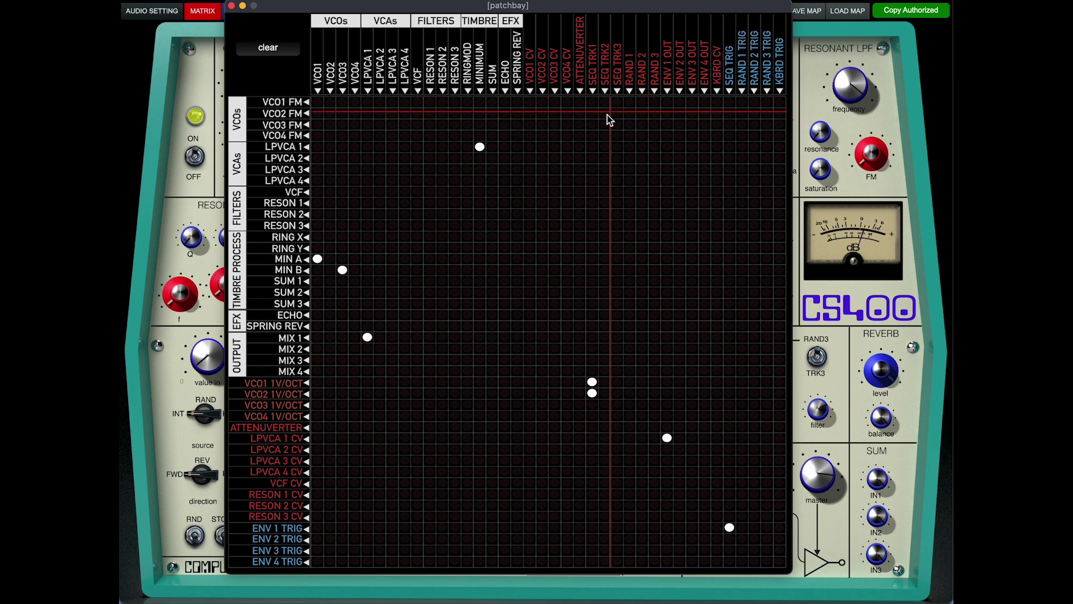
click(592, 393)
click(592, 404)
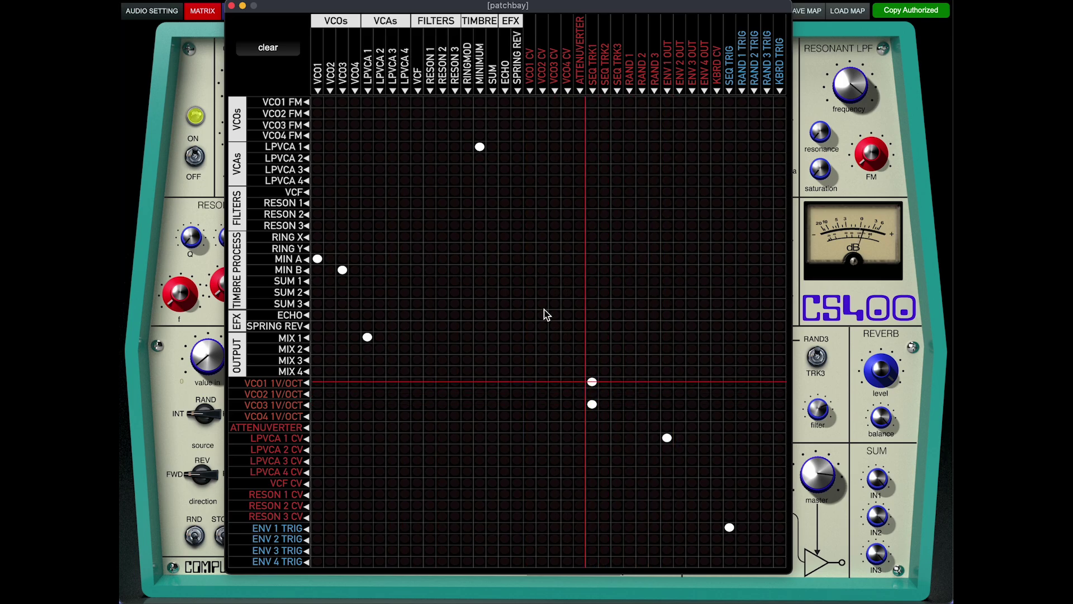
click(232, 6)
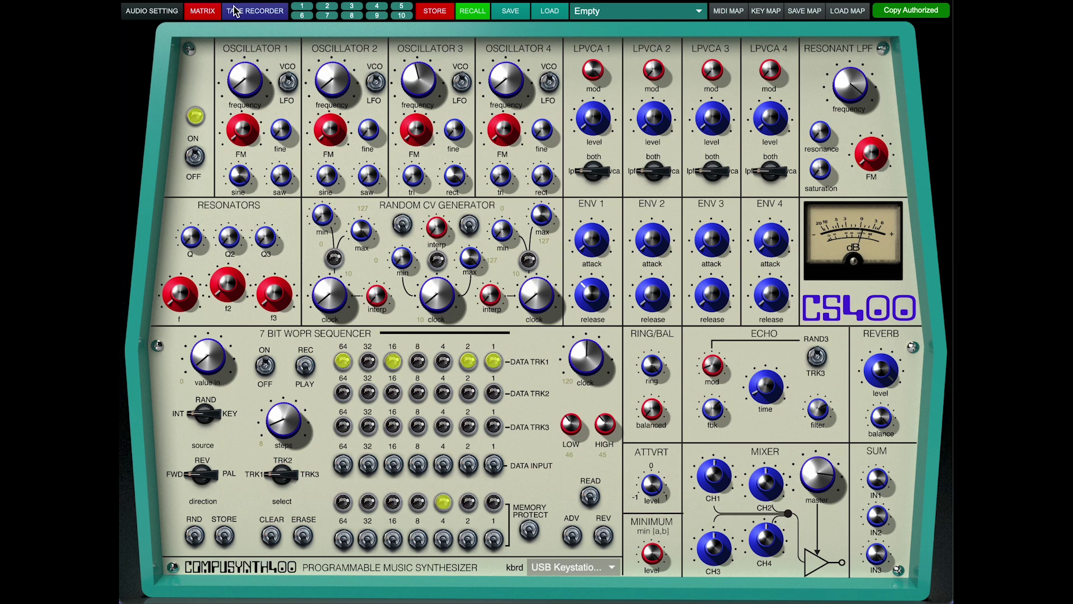
- Retune oscillator 3's frequency, set the sequencer's LOW limit to 23 and raise its HIGH limit
drag(420, 88, 450, 191)
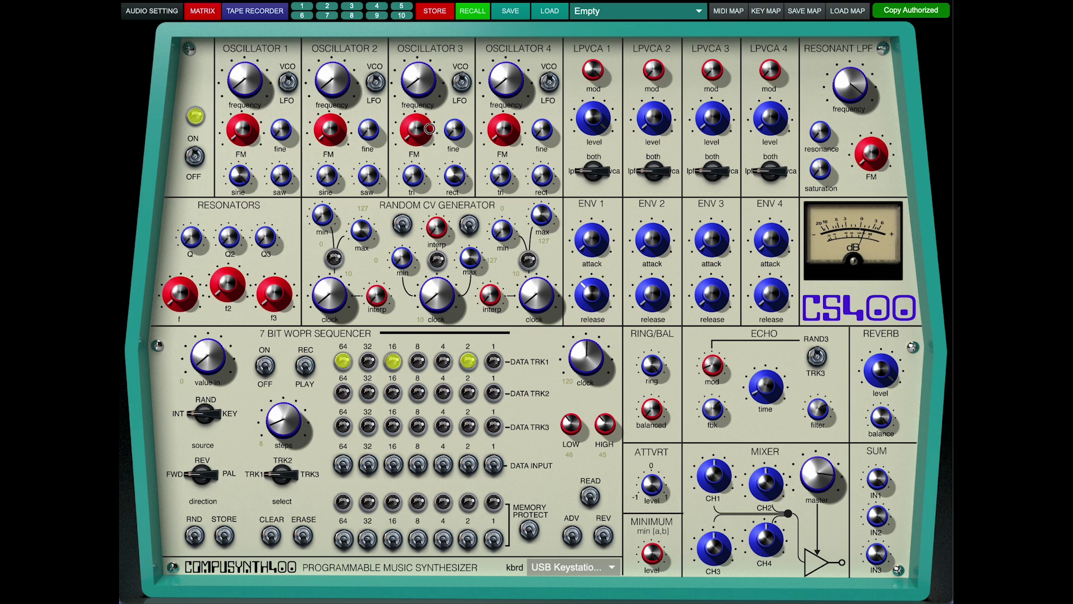
drag(429, 128, 430, 123)
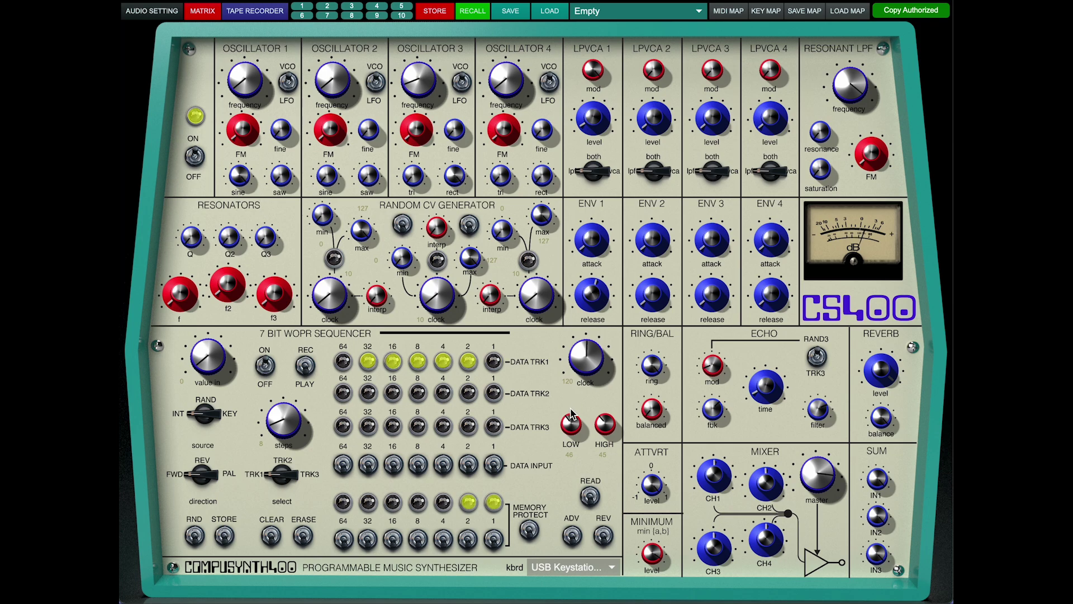
drag(570, 424, 573, 456)
drag(609, 416, 572, 410)
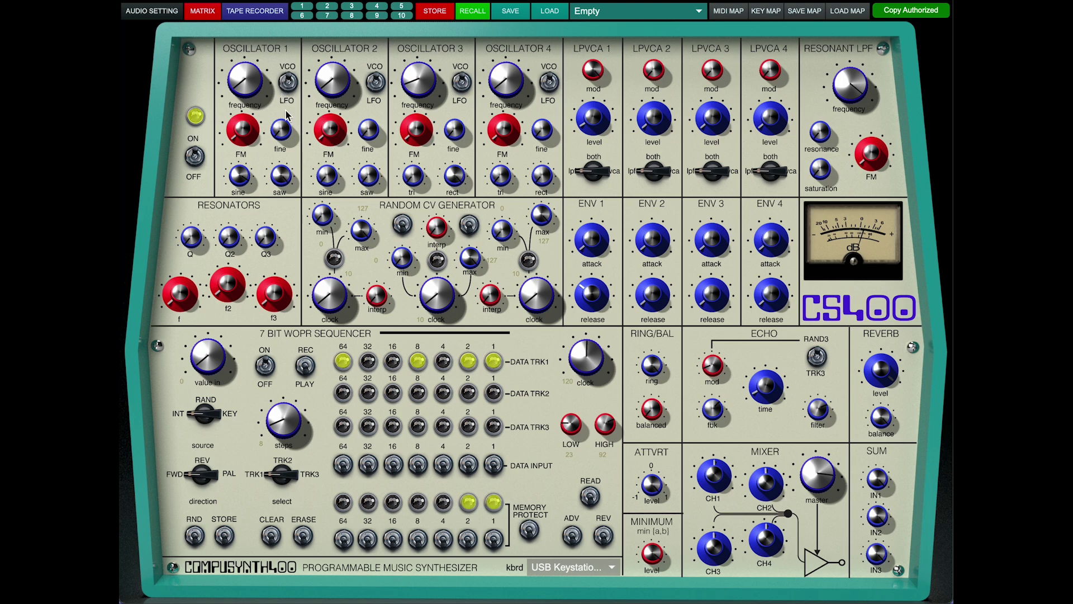
- Examine the tape recorder's simulation settings and the available tape types, and close its window
click(278, 13)
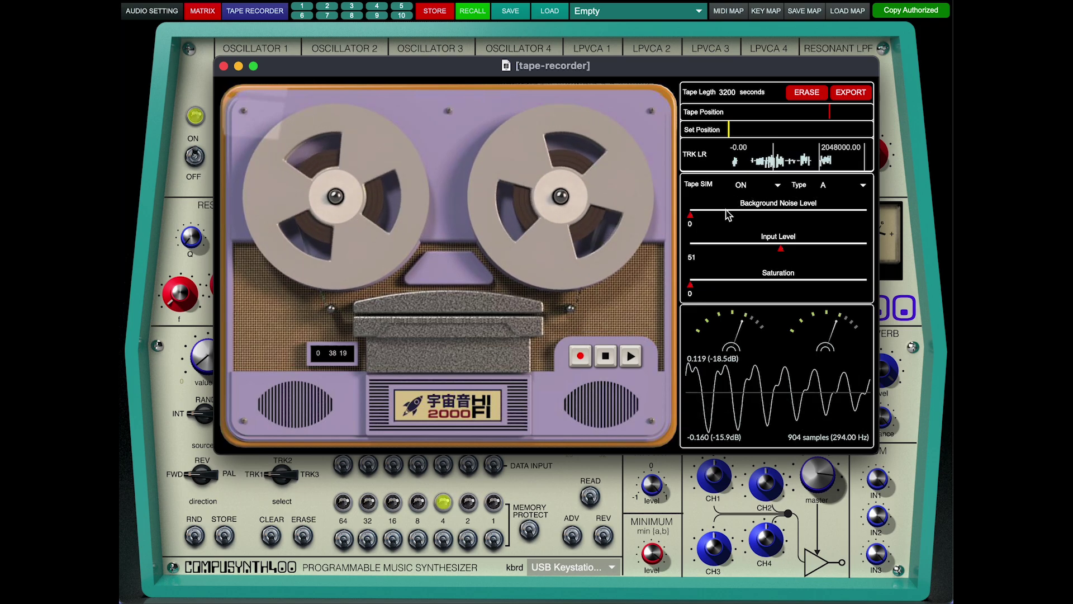
click(835, 185)
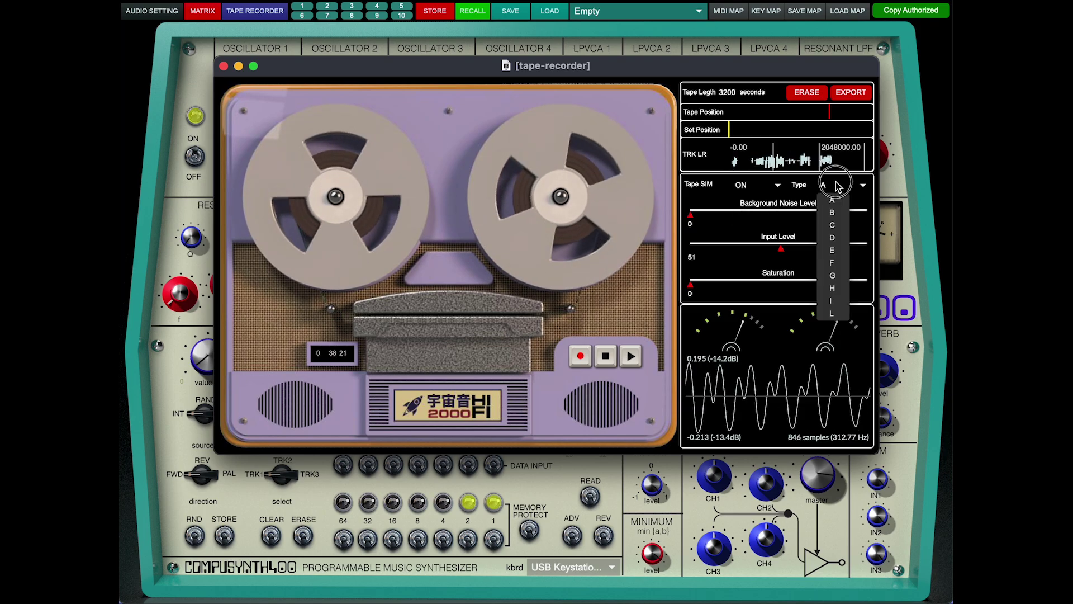
click(788, 173)
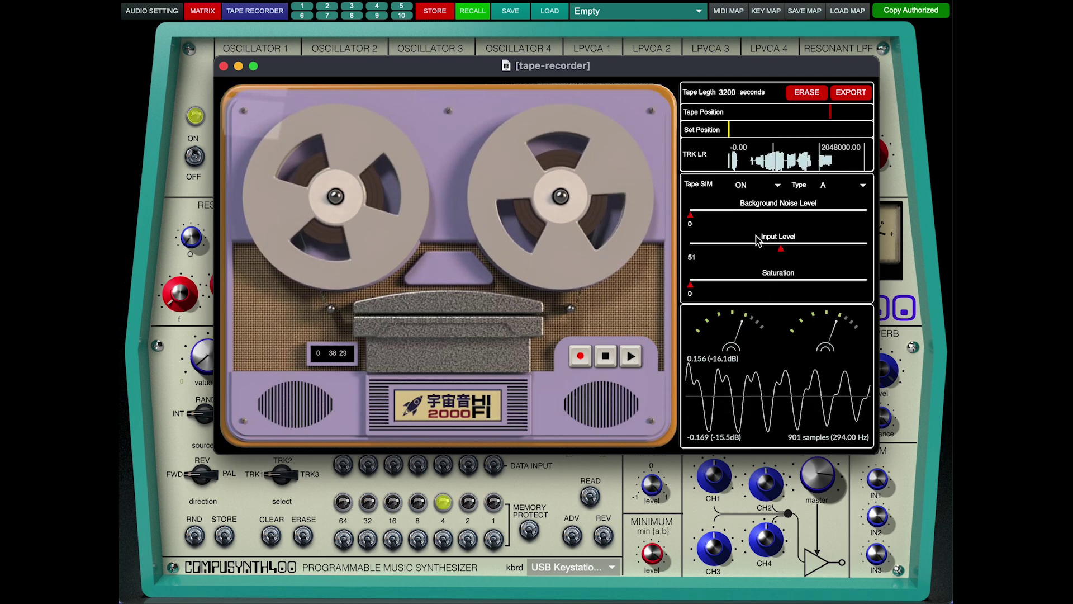
click(224, 66)
- Audition the West Coast Beelps and Computer Chat presets, adjusting ENV 2's release in Computer Chat
click(603, 13)
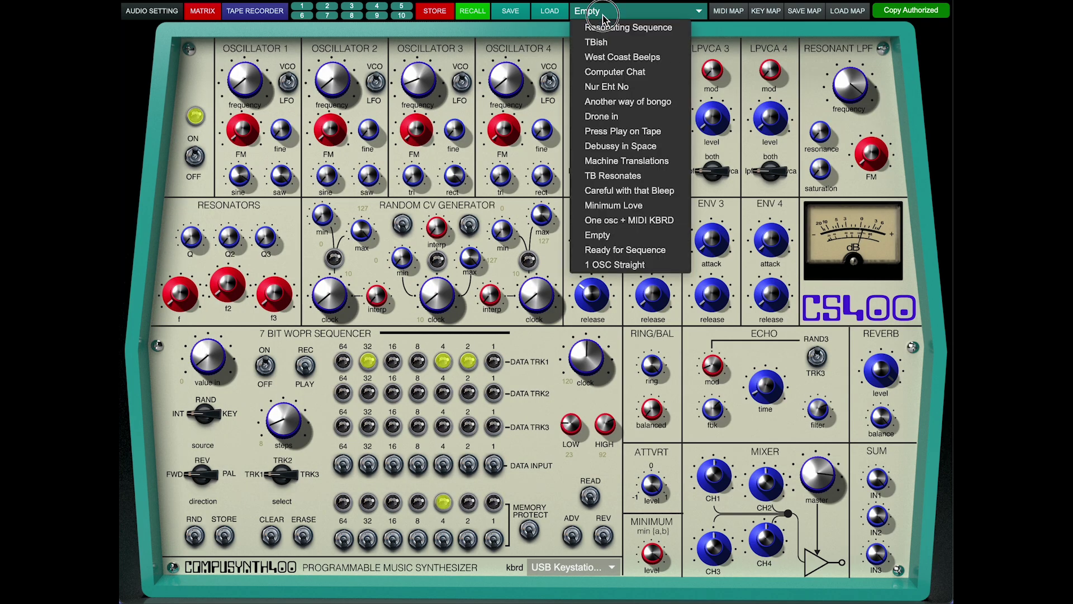
click(610, 57)
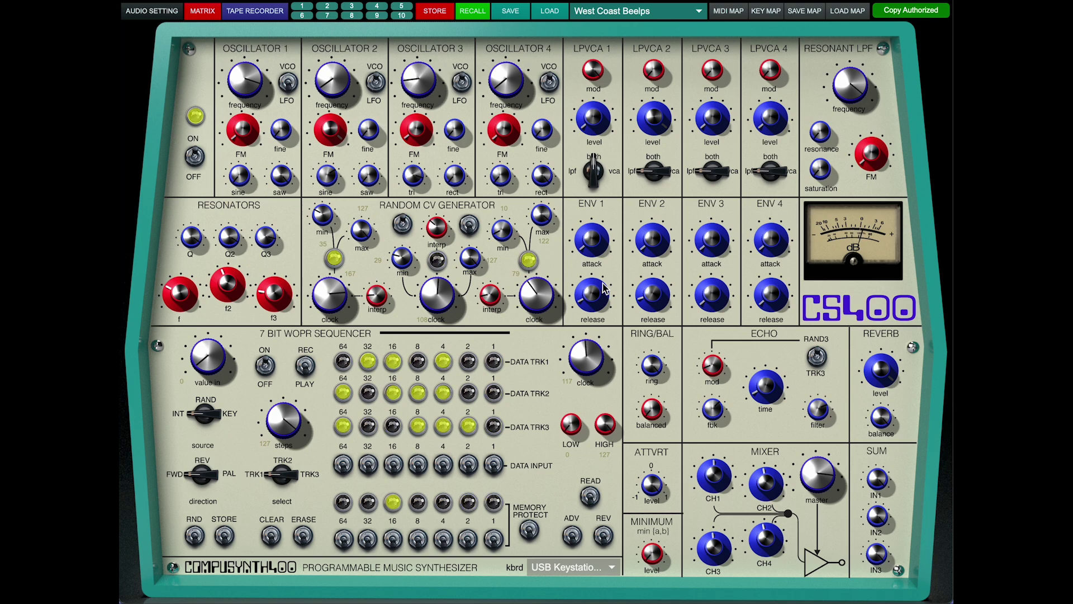
click(666, 11)
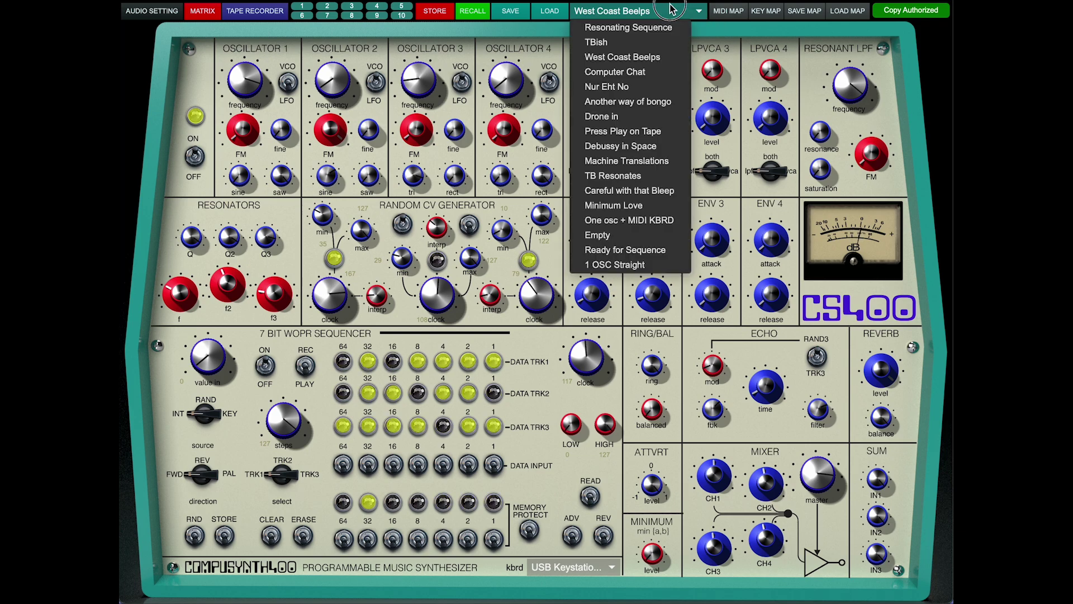
click(654, 73)
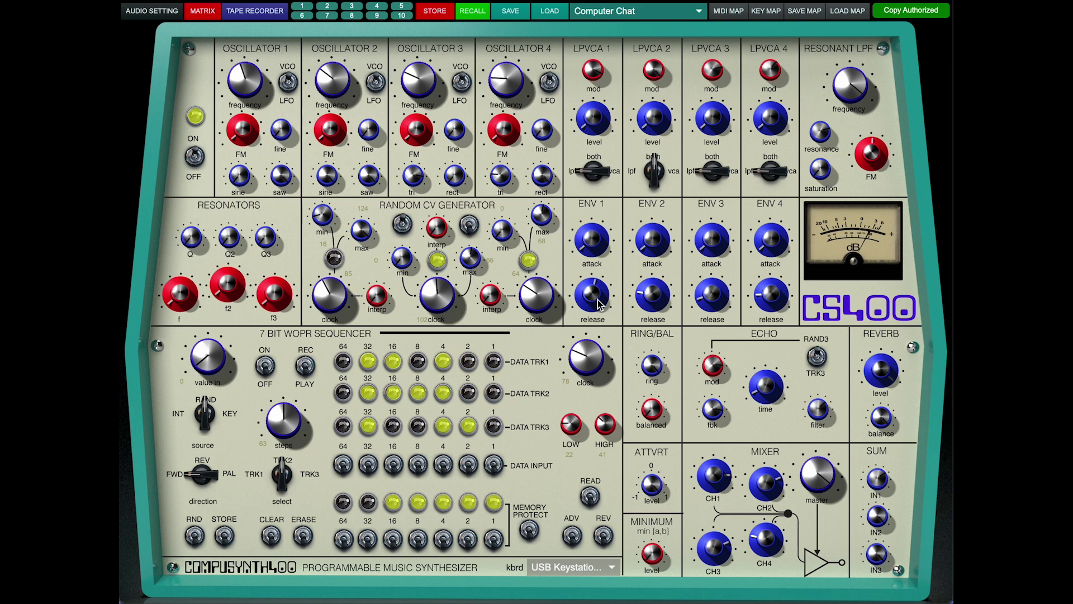
drag(653, 288, 648, 306)
- Load the Another way of bongo preset
click(634, 11)
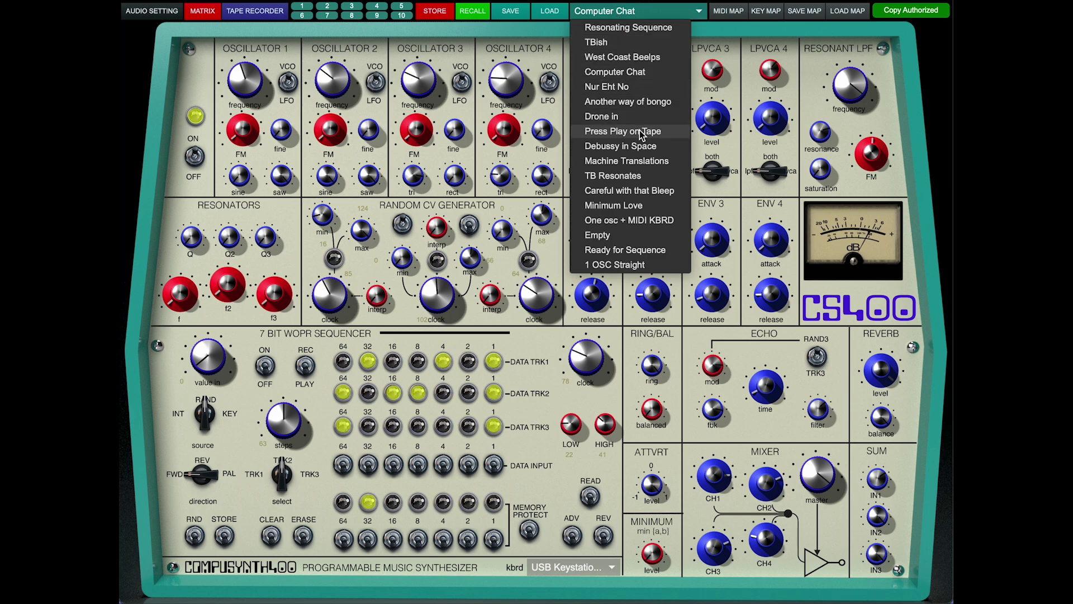
click(647, 104)
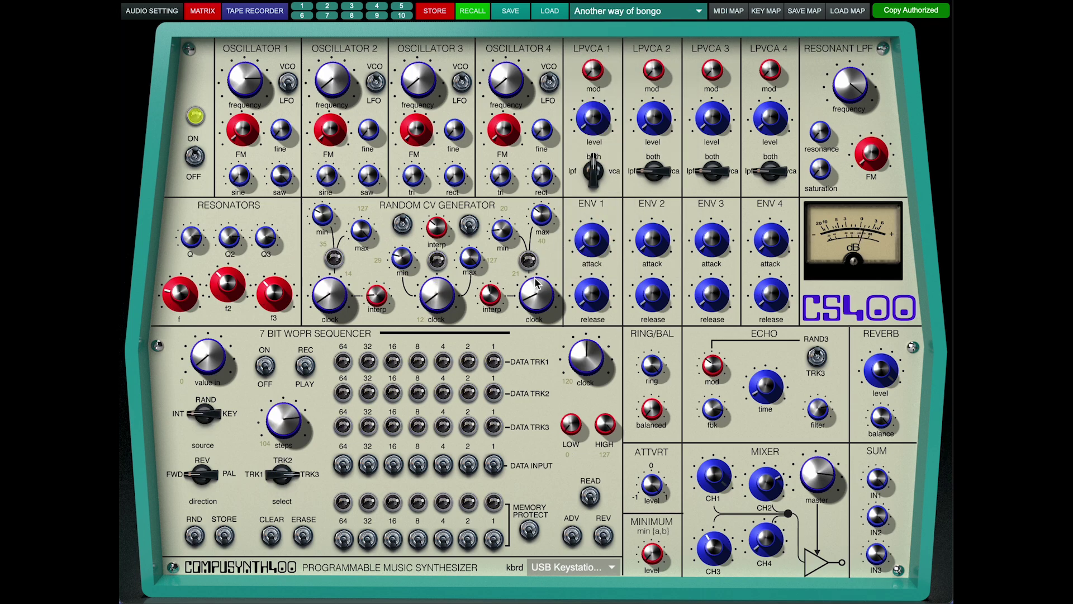
- Raise the three random CV generator clocks and adjust the resonator frequencies
drag(446, 319, 447, 300)
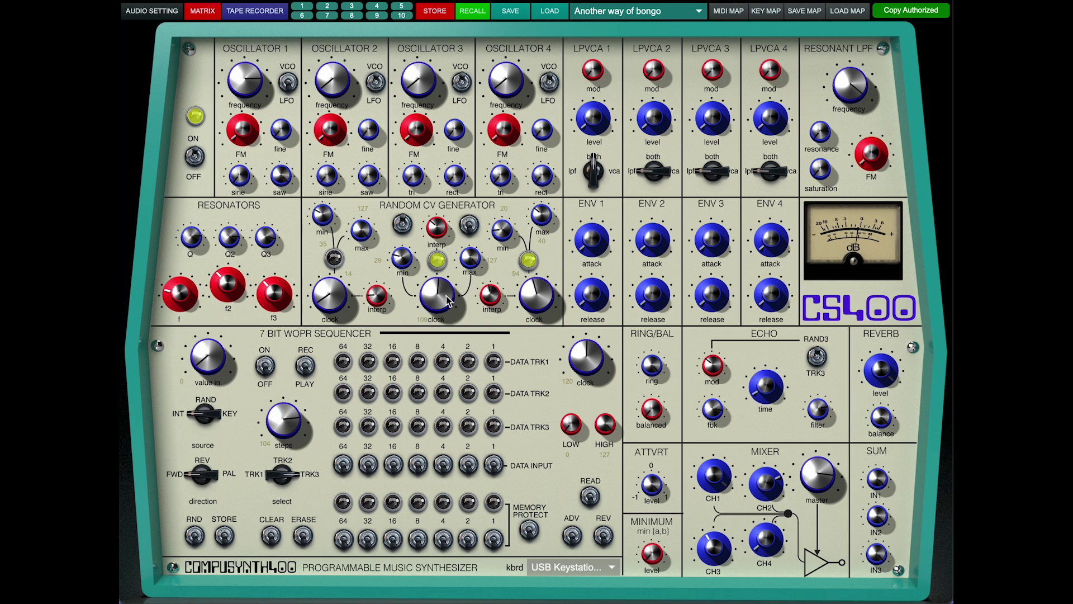
drag(334, 292, 355, 188)
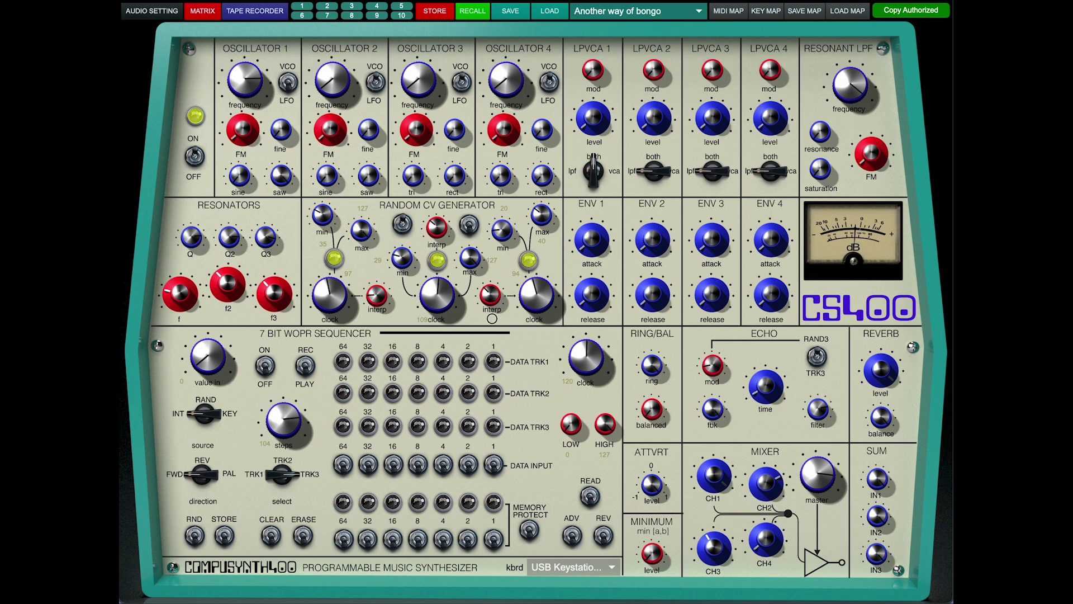
drag(756, 337, 737, 400)
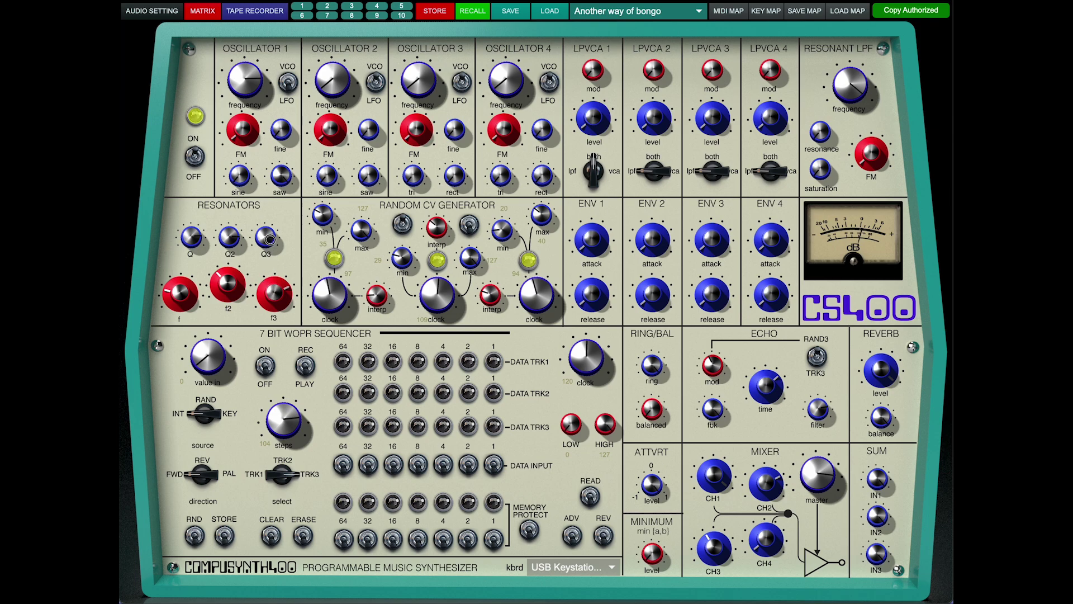
drag(229, 276, 232, 299)
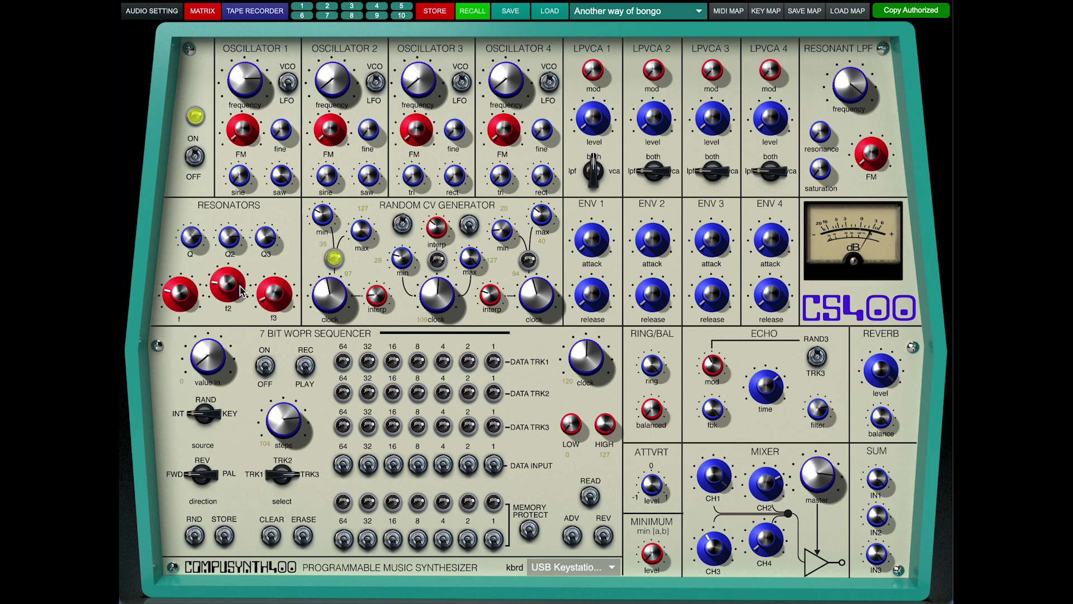
- Reload the Another way of bongo preset, and load Nur Eht No in its place
click(606, 15)
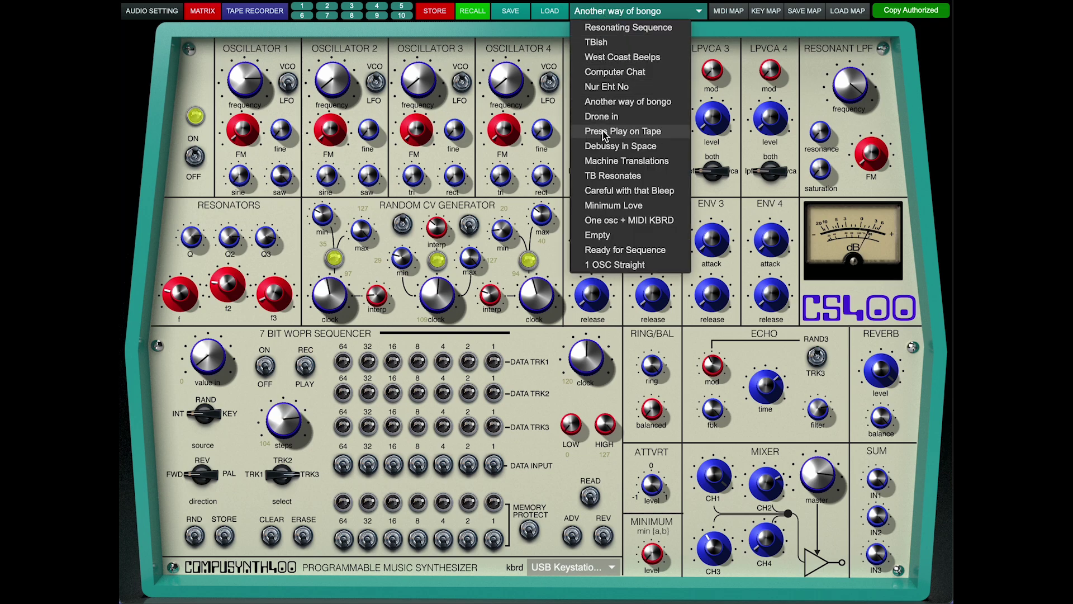
click(613, 101)
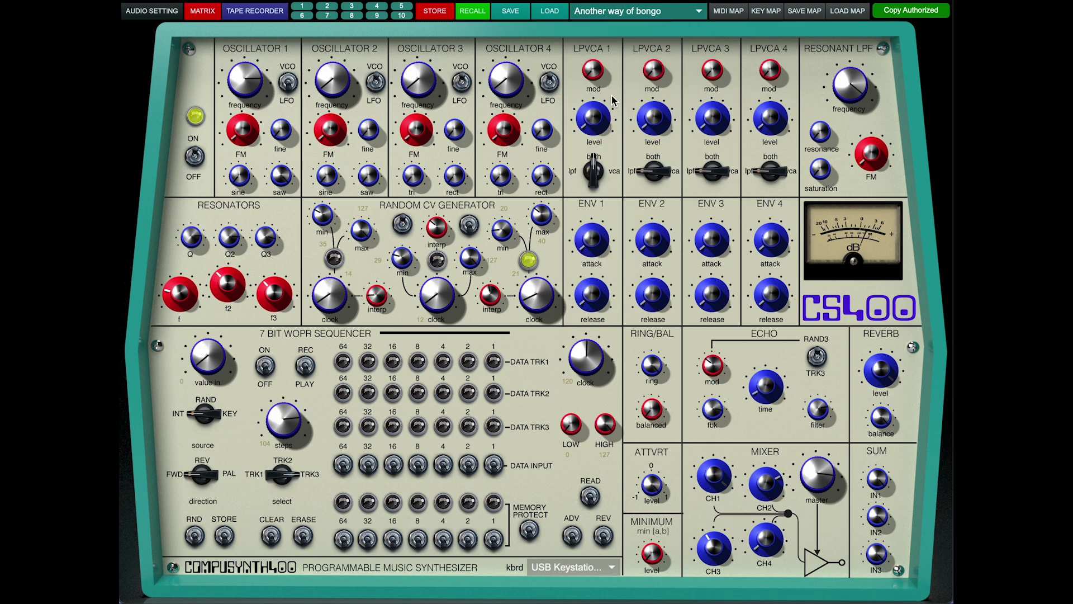
click(625, 12)
click(620, 83)
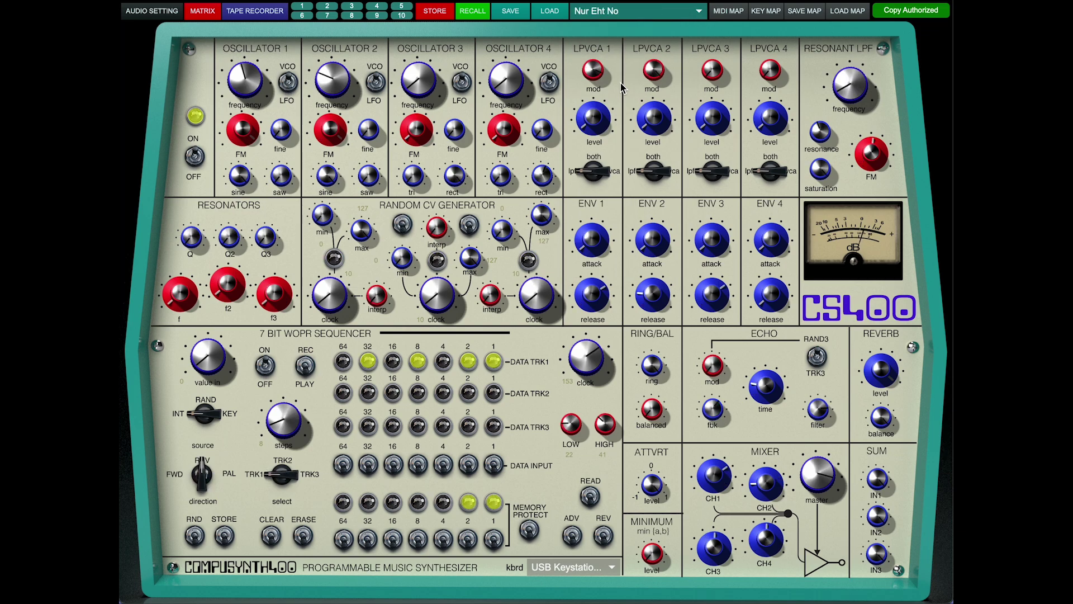
- Switch the sequencer's direction out of reverse and adjust the resonant low-pass filter's frequency and FM amount
click(201, 475)
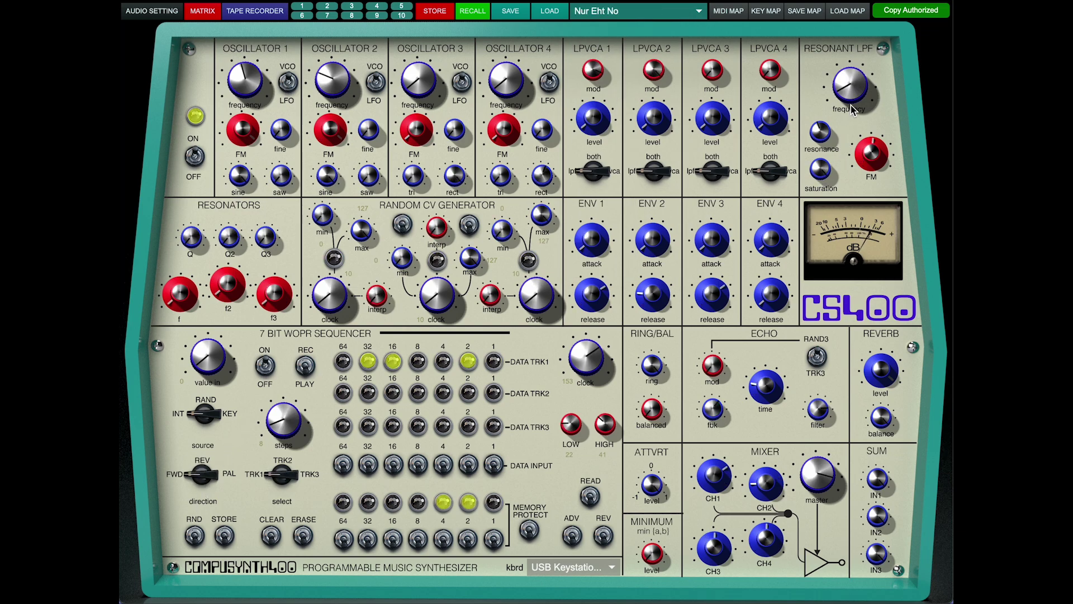
drag(851, 94, 846, 92)
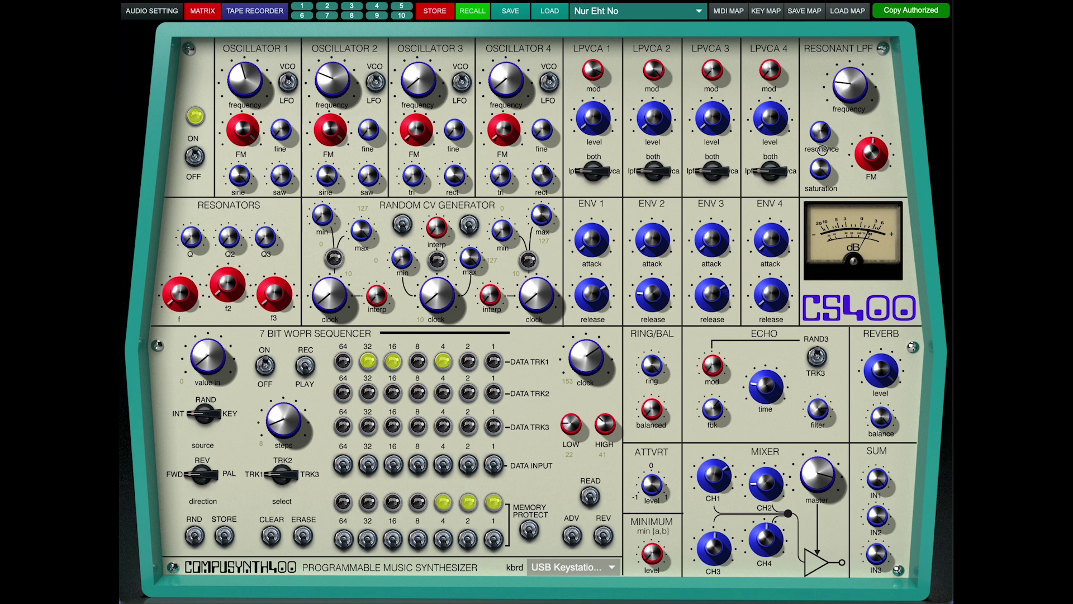
drag(866, 144, 864, 168)
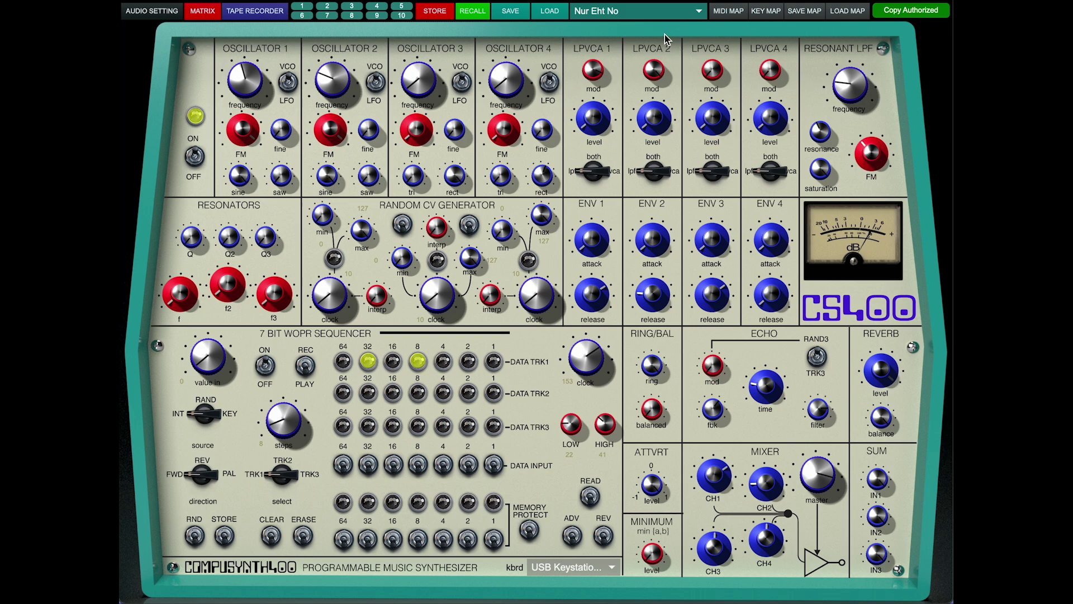
- Load the TB Resonates preset, adjust the third resonator's frequency and set the sequencer's steps to 73
click(640, 13)
click(631, 173)
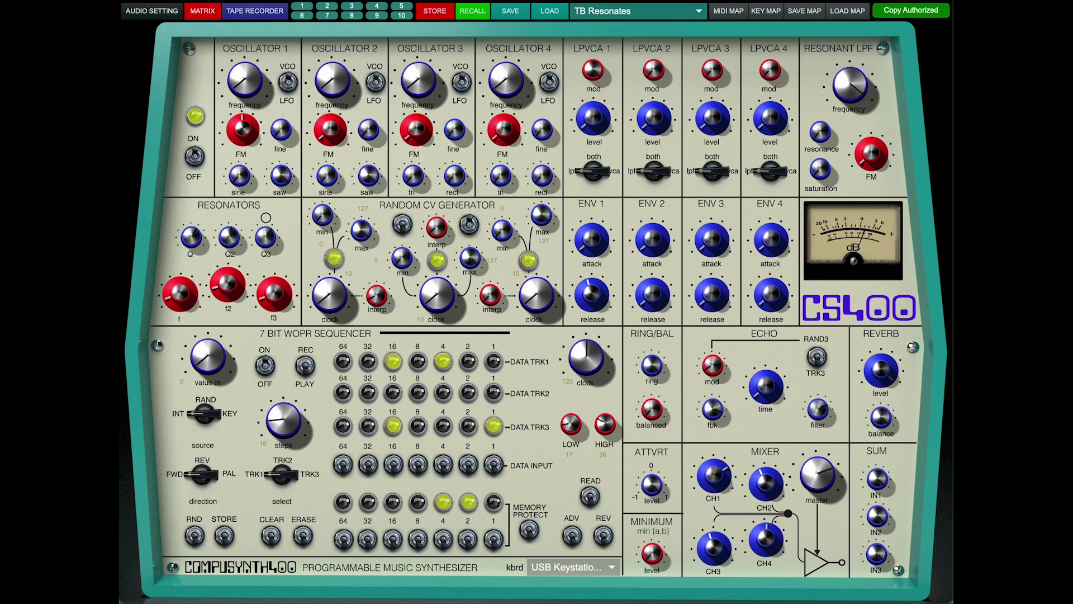
drag(270, 274, 271, 288)
drag(295, 431, 296, 412)
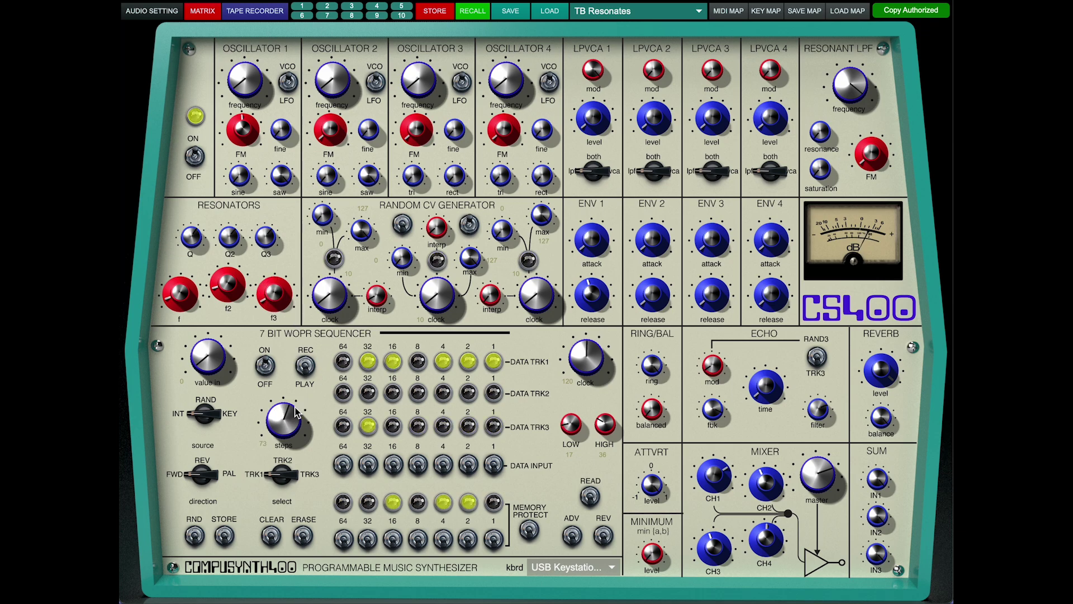
- Adjust ENV 1's release and examine the preset's connections in the patchbay matrix
drag(594, 289, 593, 314)
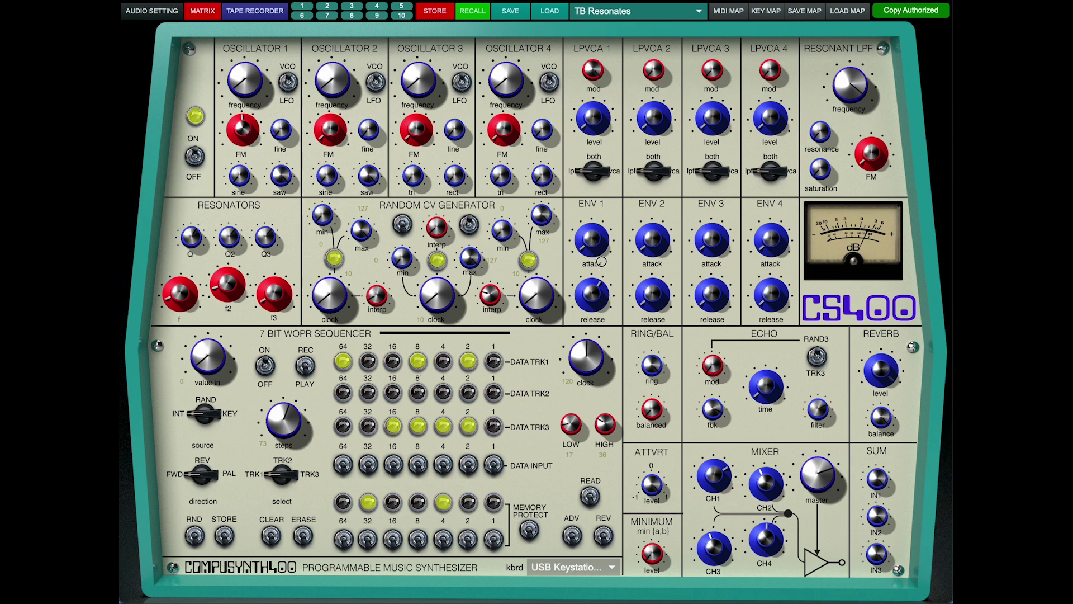
click(211, 11)
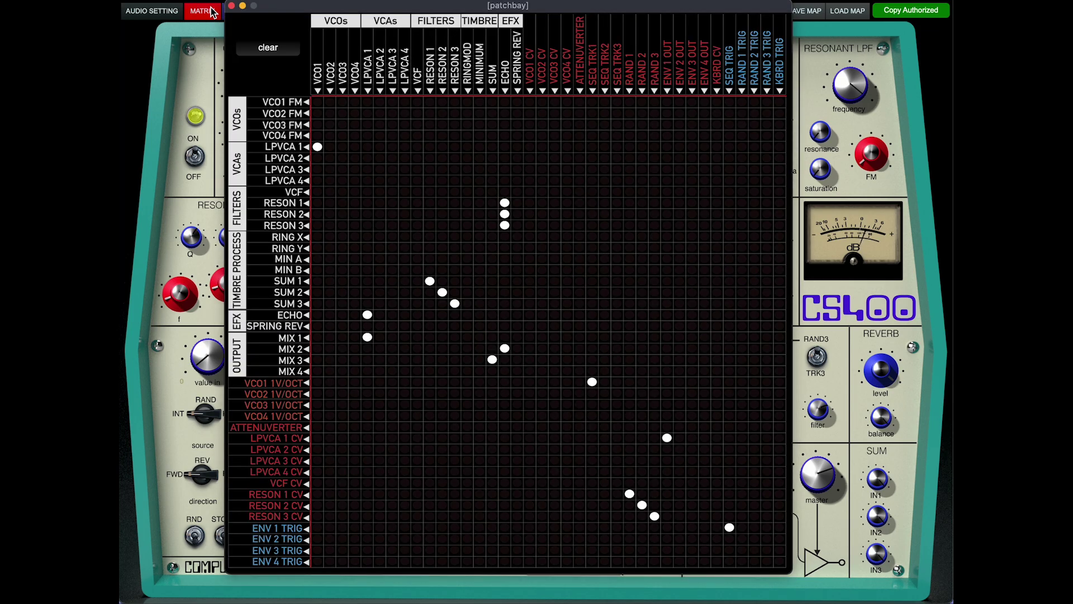
click(231, 6)
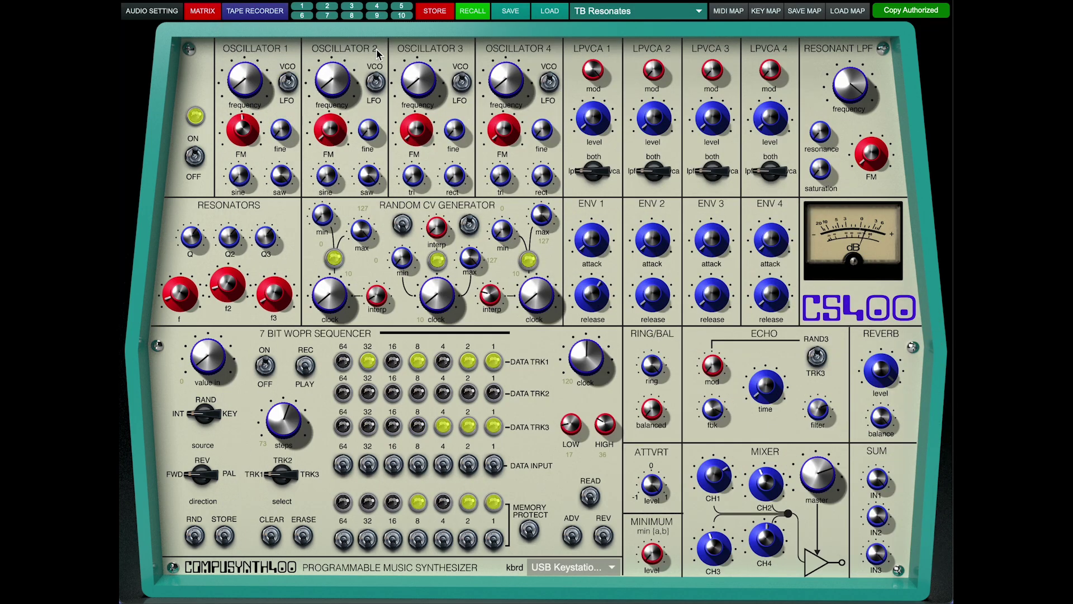
- Audition the Minimum Love preset and load Machine Translations in its place
click(614, 15)
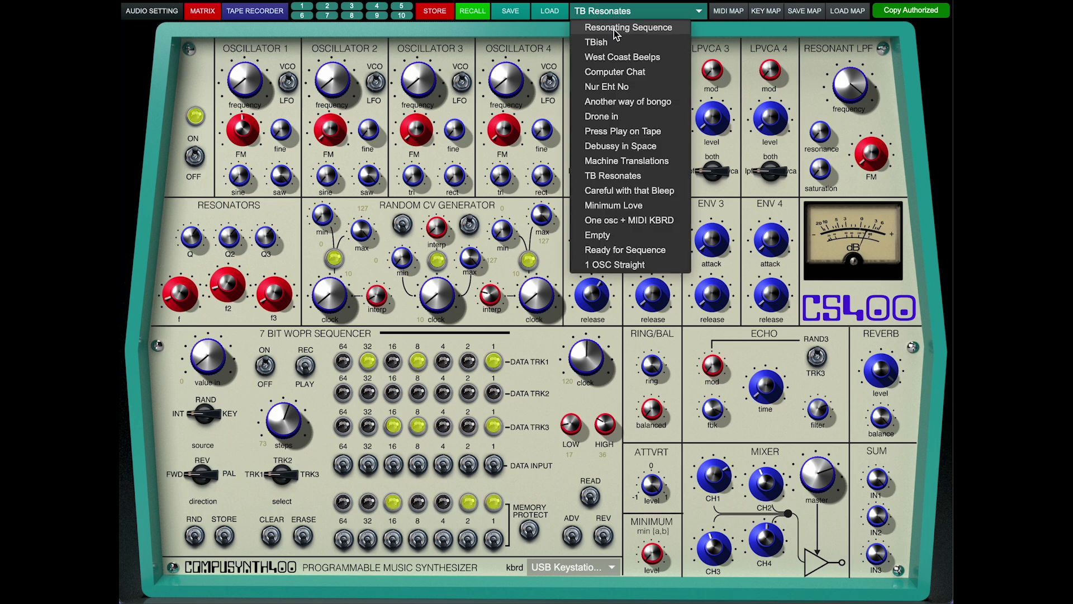
click(641, 203)
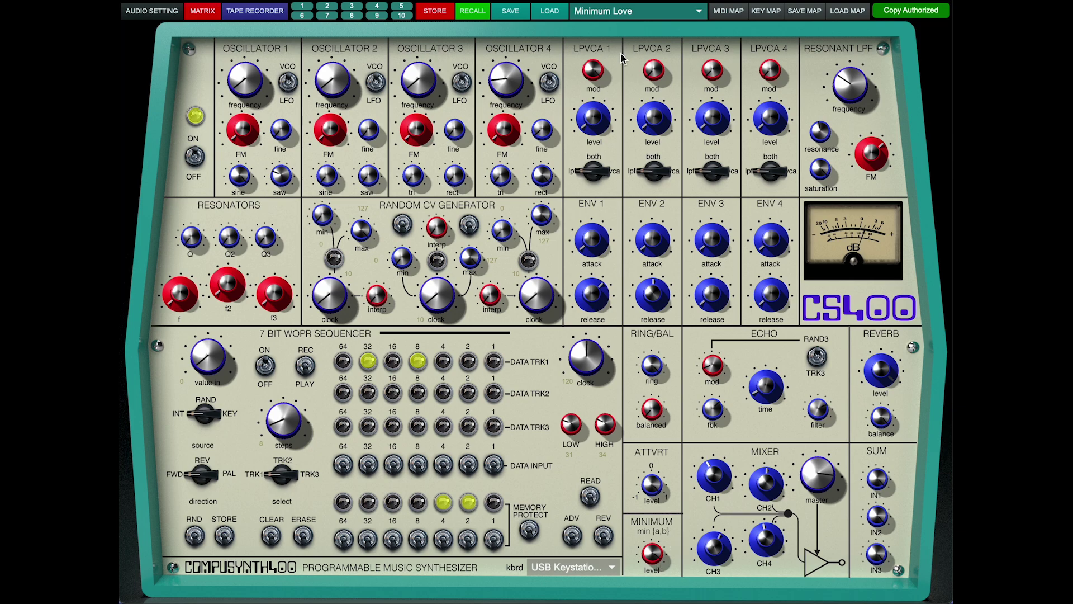
click(630, 10)
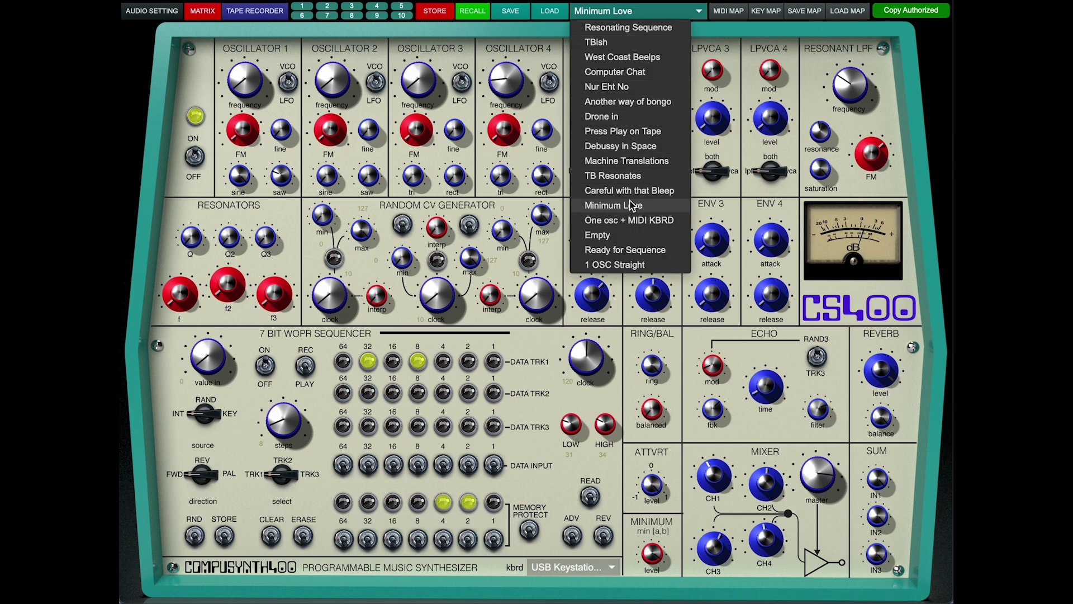
click(642, 161)
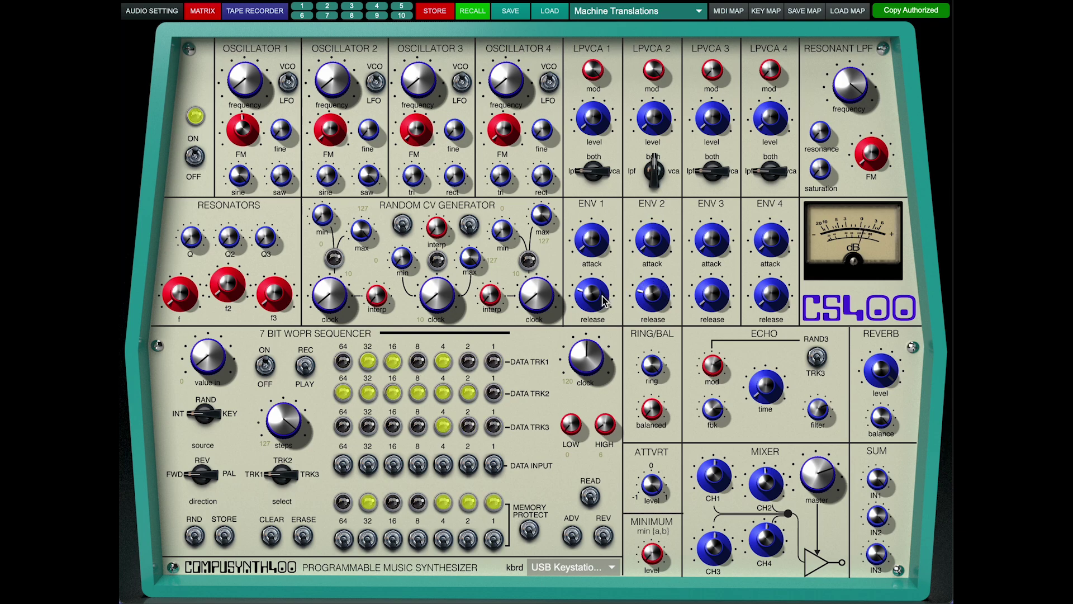
- Set the sequencer's HIGH limit to 112, randomise its data and set the track selector to TRK2
drag(605, 425, 603, 346)
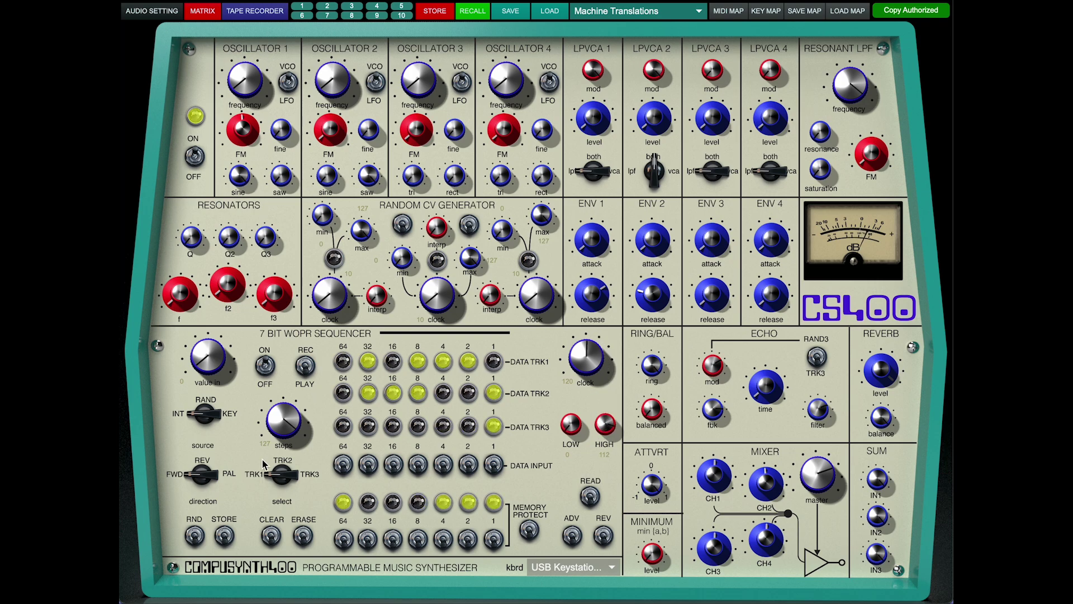
click(192, 537)
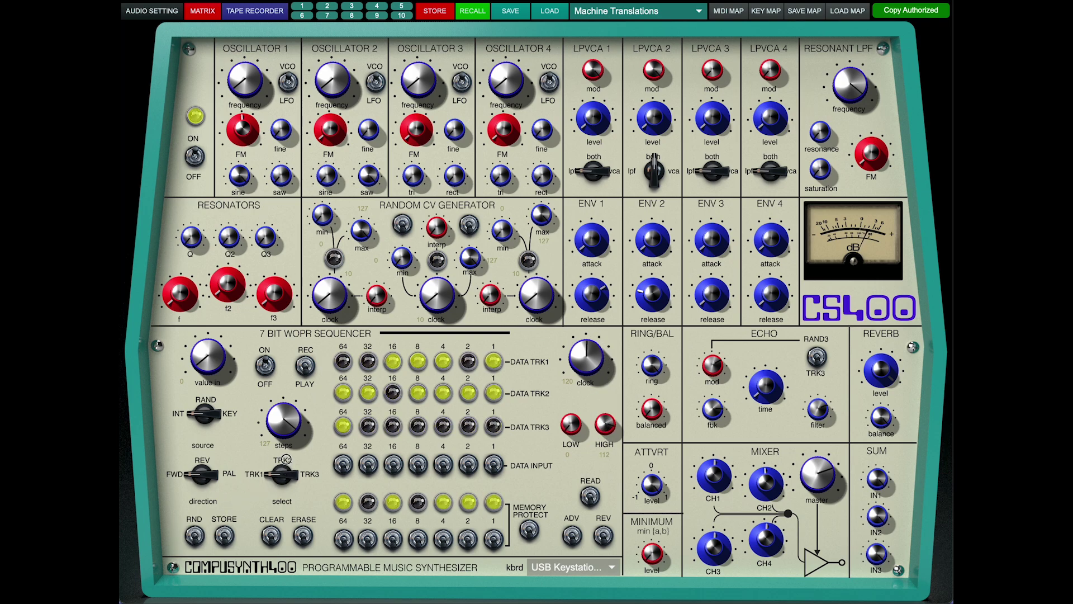
click(285, 473)
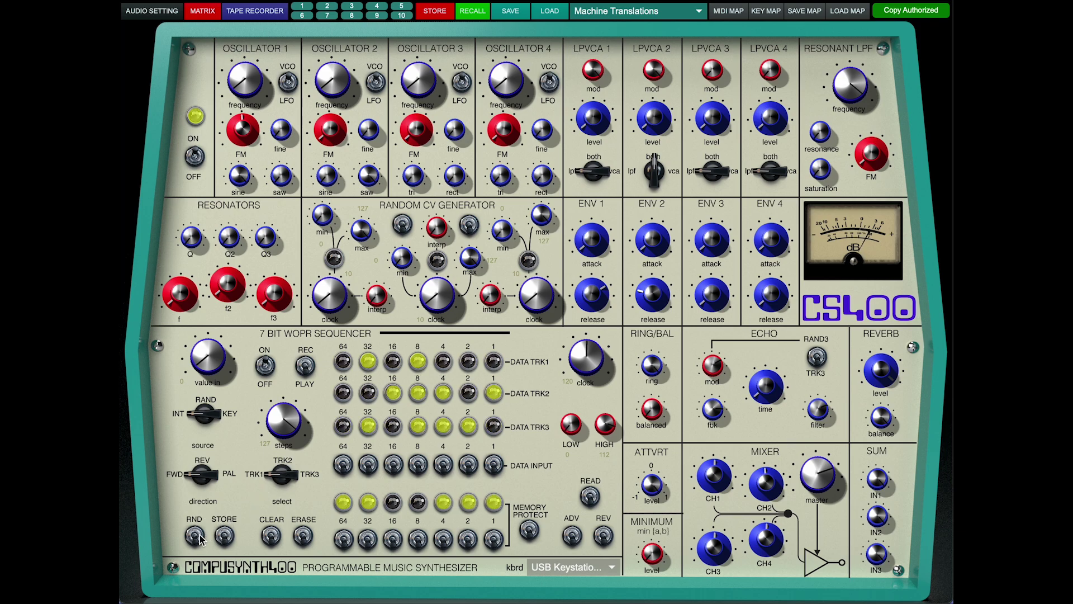
drag(278, 472, 280, 414)
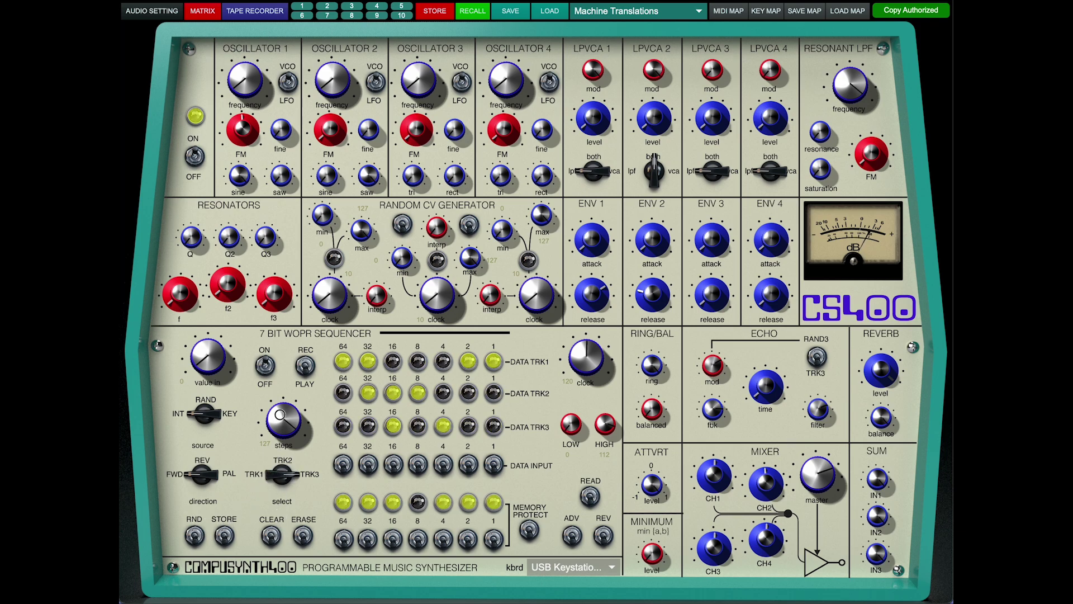
drag(281, 478, 281, 498)
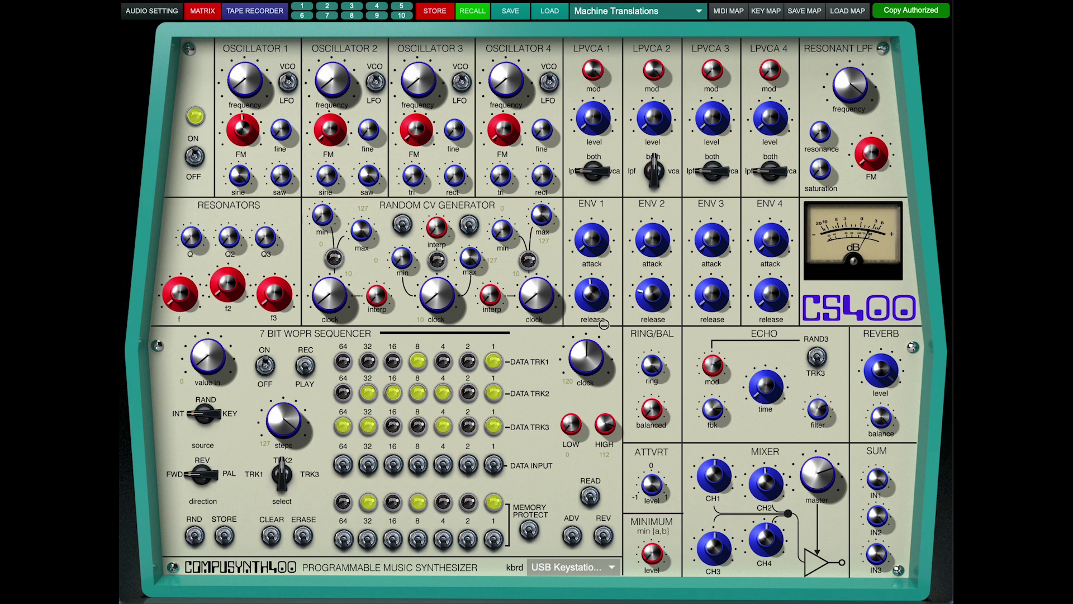
- Adjust the release times of ENV 1 and ENV 2 in Machine Translations
drag(595, 299, 593, 317)
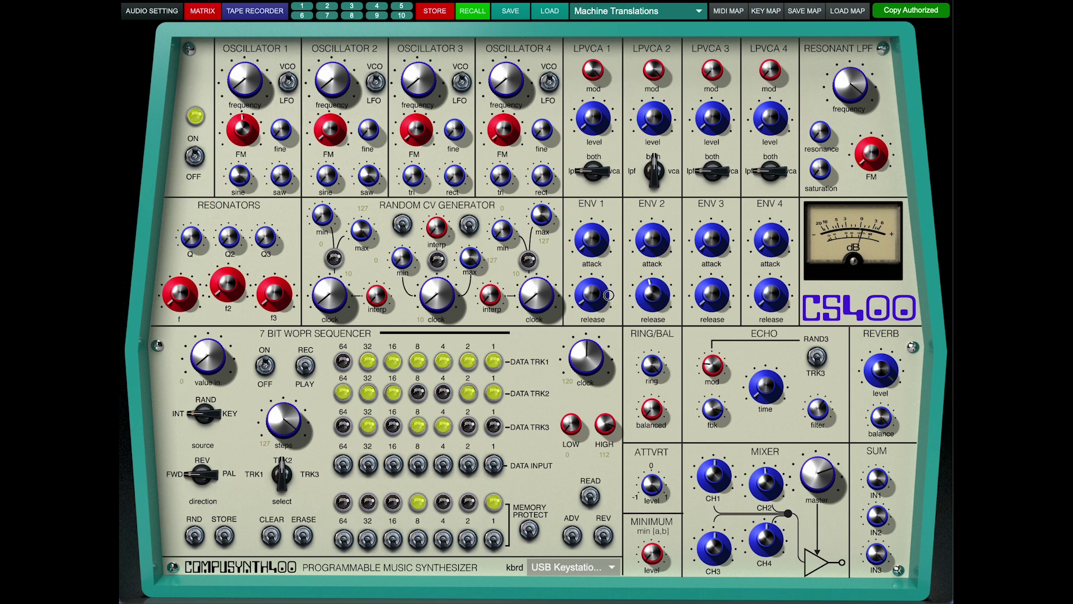
drag(602, 295, 606, 224)
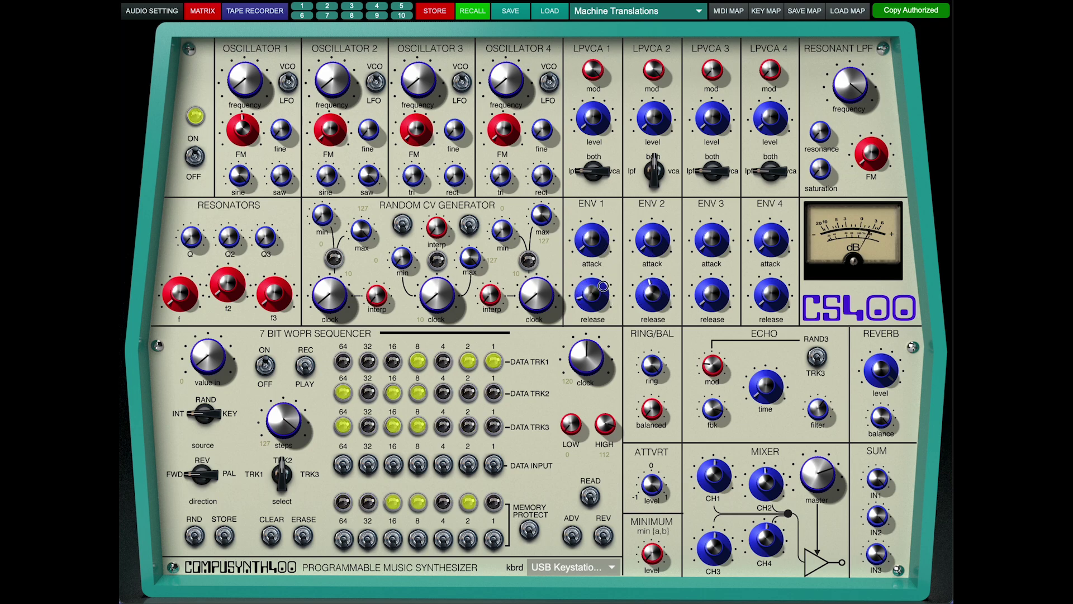
- Load the West Coast Beelps preset and lower the random CV generator clocks, the first to 10 and the middle one to 20
click(652, 12)
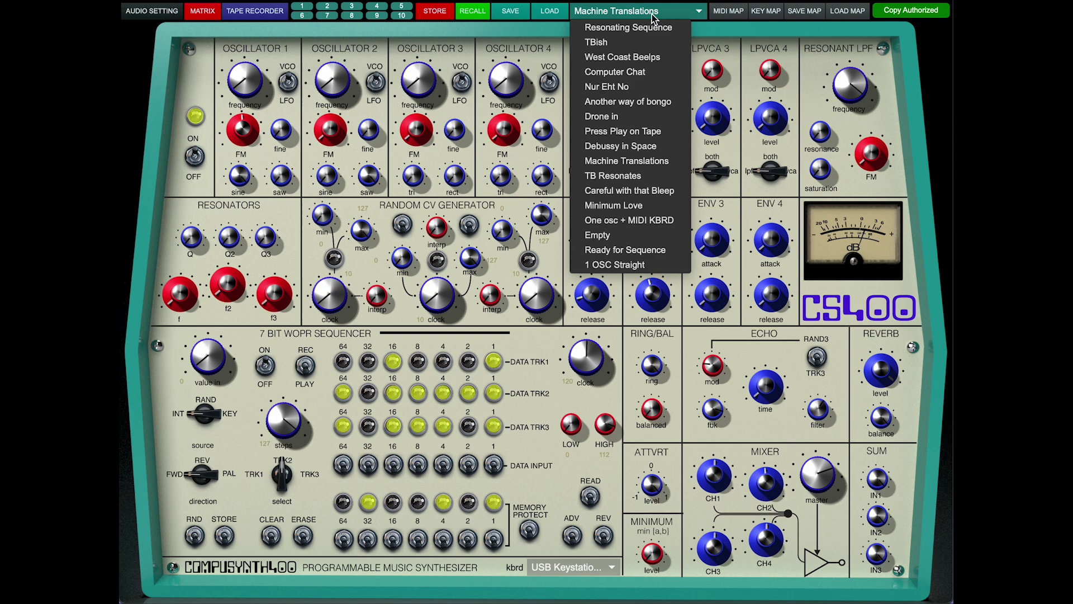
click(628, 57)
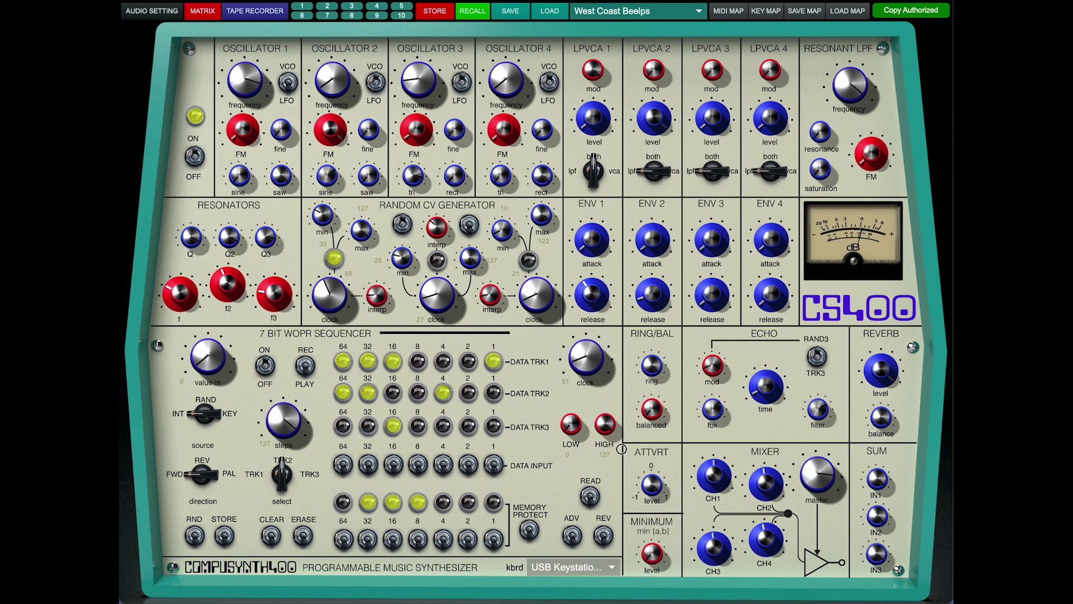
drag(315, 303, 335, 303)
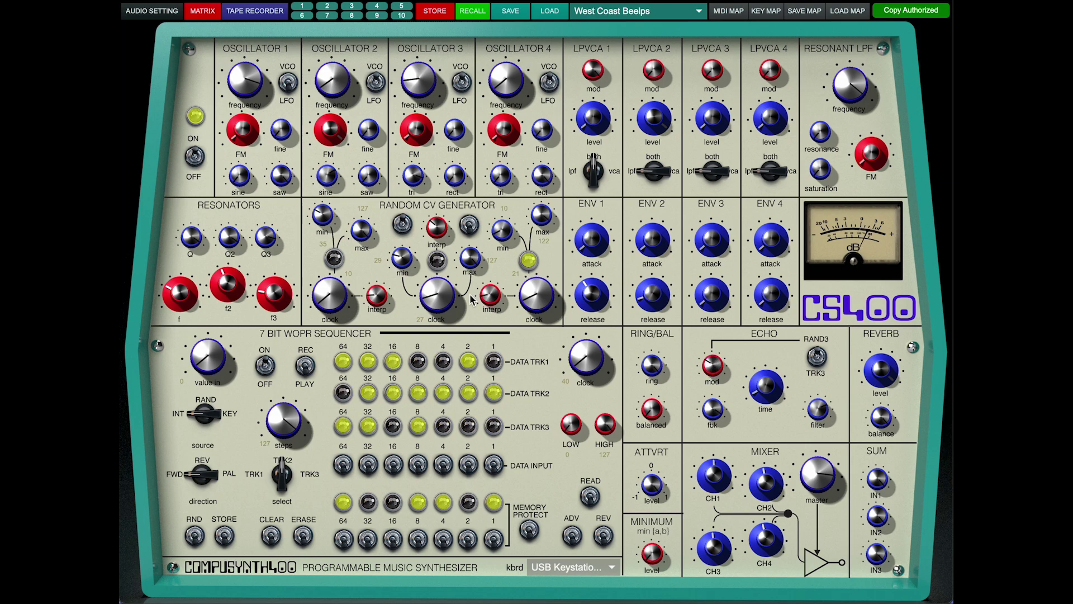
drag(534, 302, 535, 305)
drag(439, 300, 439, 306)
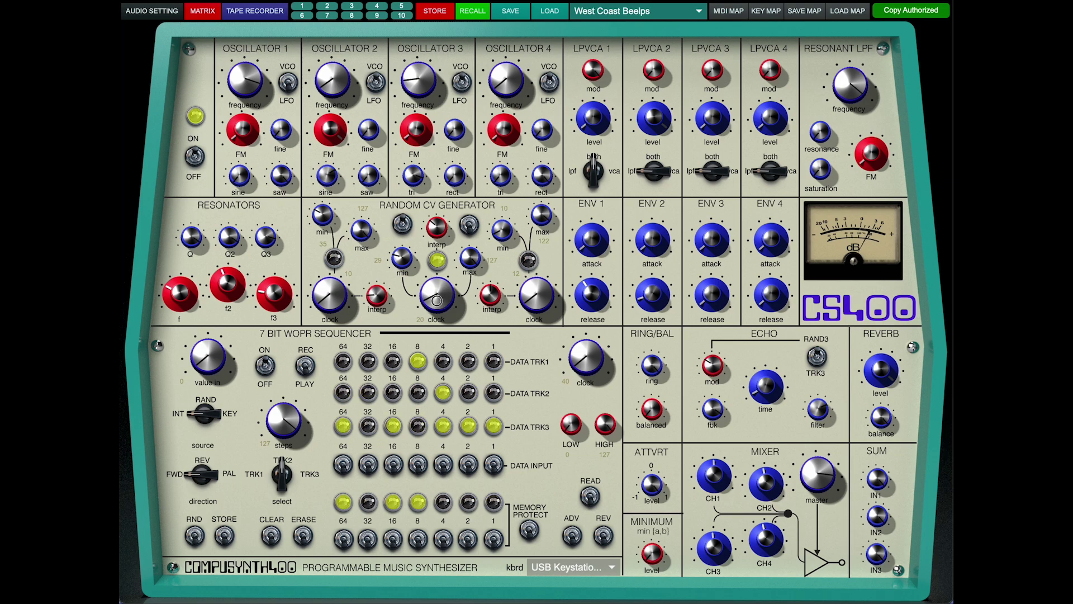